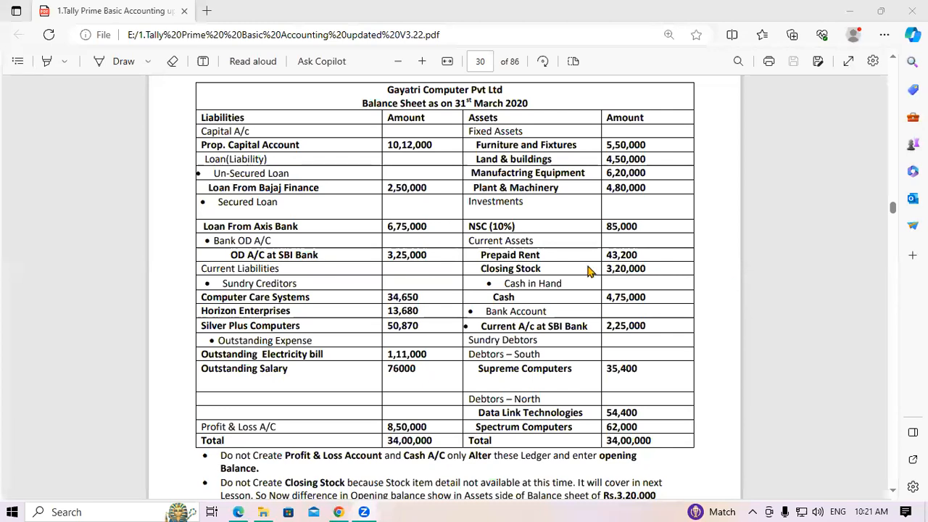
# Zoom the PDF's page-30 balance-sheet exercise in two levels and scroll up to its heading.
pyautogui.click(422, 63)
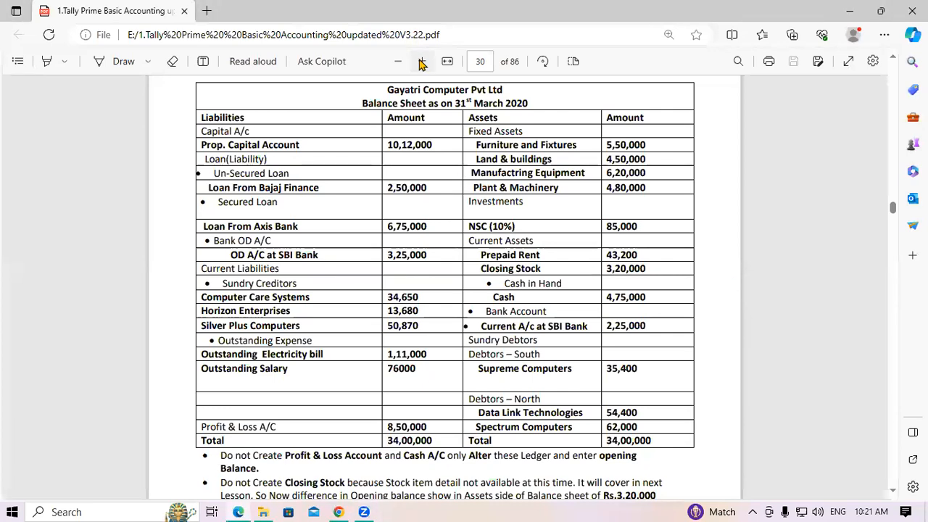
pyautogui.click(422, 62)
pyautogui.click(422, 62)
pyautogui.scroll(3, 507, 167)
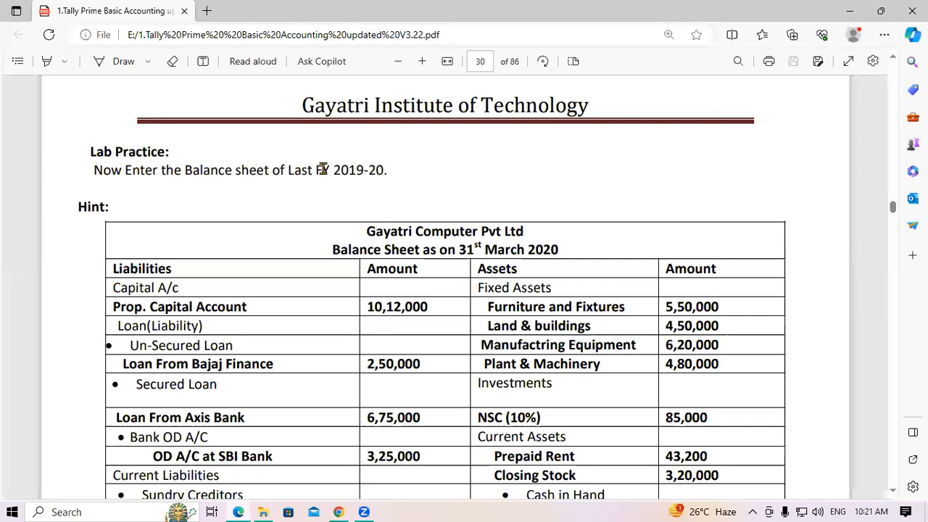
pyautogui.moveTo(333, 169); pyautogui.dragTo(387, 169)
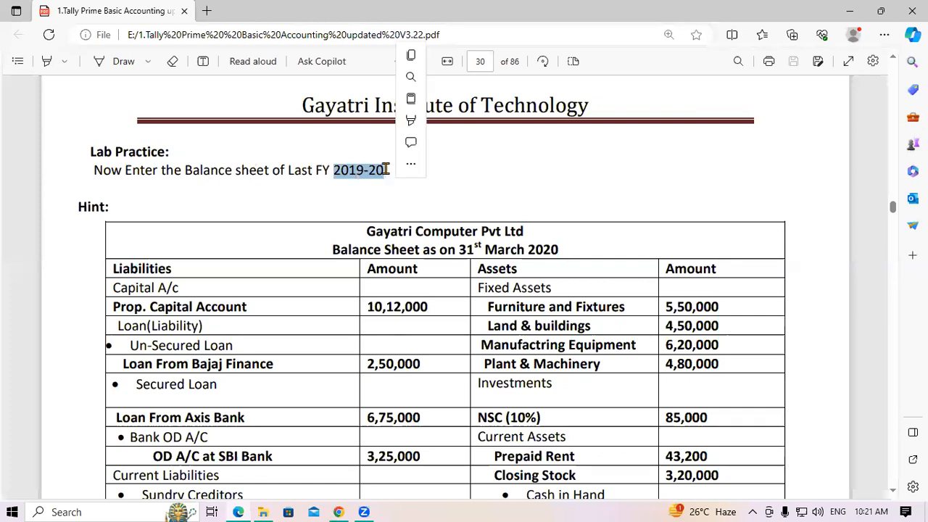
pyautogui.click(388, 169)
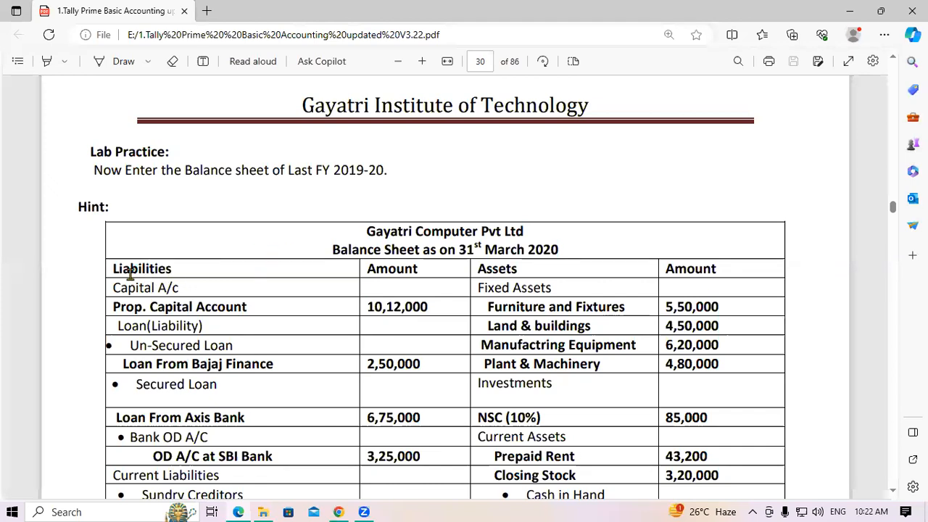
pyautogui.doubleClick(392, 269)
pyautogui.click(414, 266)
pyautogui.doubleClick(497, 268)
pyautogui.moveTo(665, 269); pyautogui.dragTo(690, 268)
pyautogui.click(288, 300)
pyautogui.scroll(-2, 290, 300)
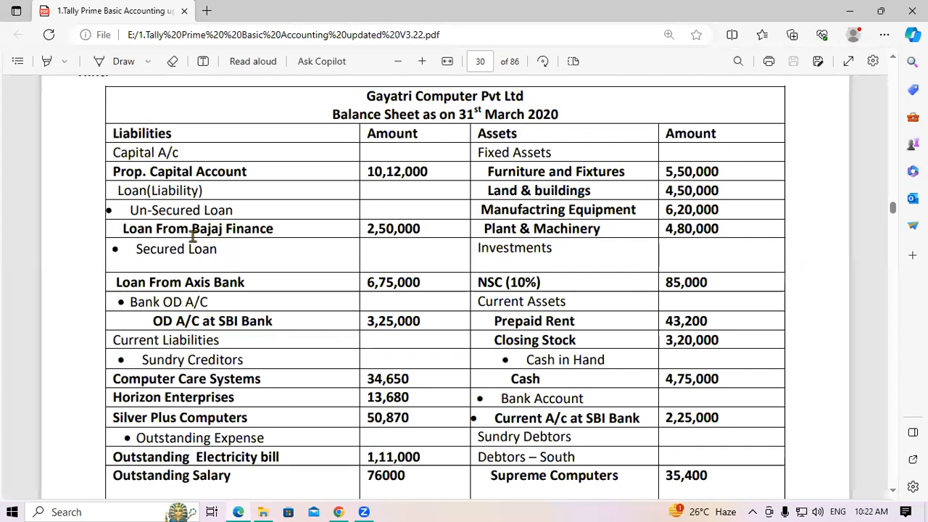
pyautogui.scroll(-1, 167, 232)
pyautogui.scroll(3, 333, 319)
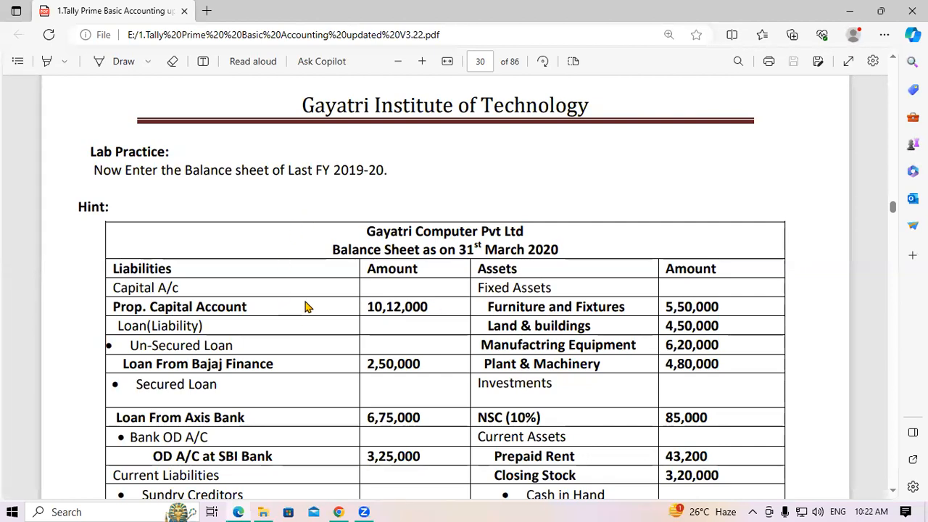
# Minimise Edge and launch TallyPrime from the TallyPrime (1) desktop shortcut.
pyautogui.press('super+d')
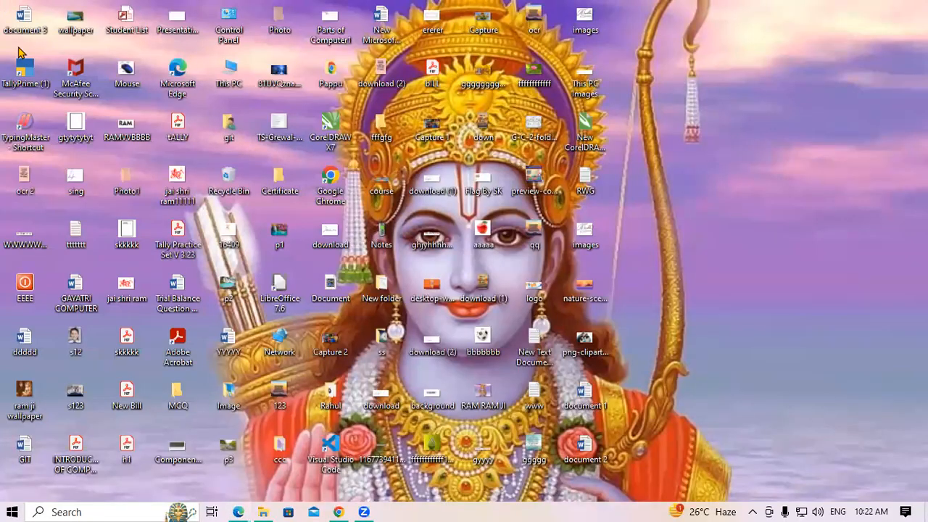
pyautogui.rightClick(35, 69)
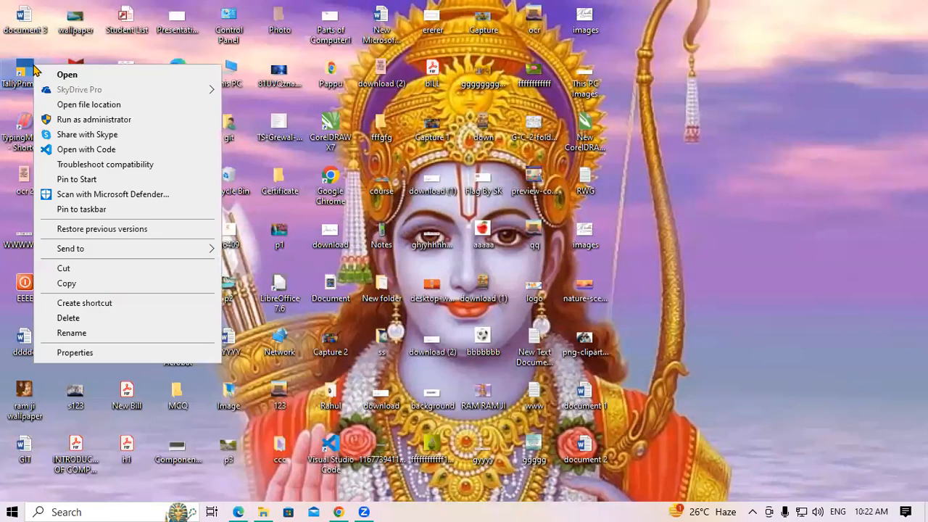
pyautogui.click(44, 73)
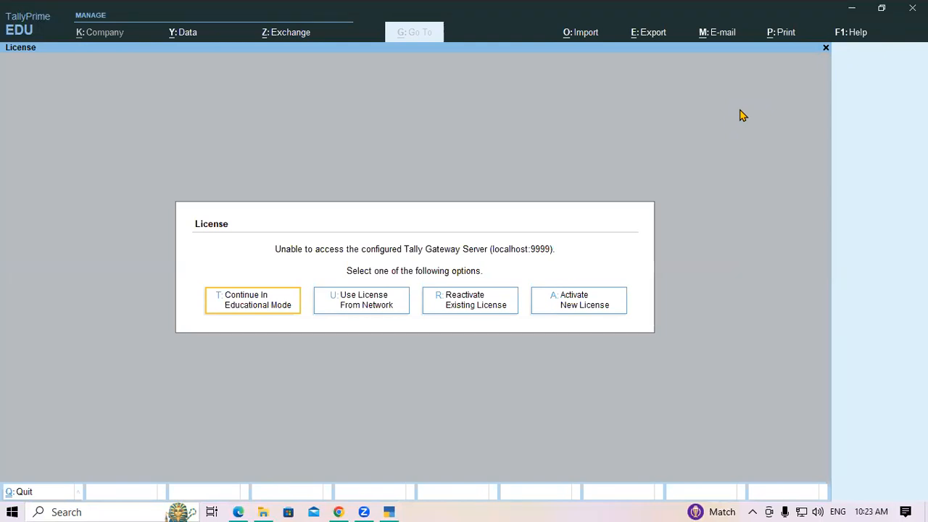
# Continue in Educational Mode and load Gayatri Computer Pvt.Ltd from the D:\SKKKK folder.
pyautogui.press('Return')
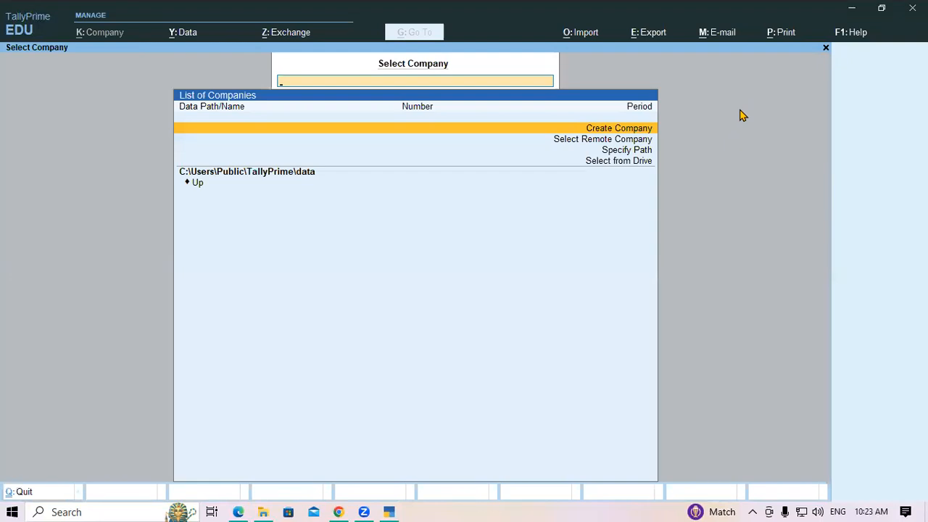
pyautogui.press('Down')
pyautogui.press('Down')
pyautogui.press('Down')
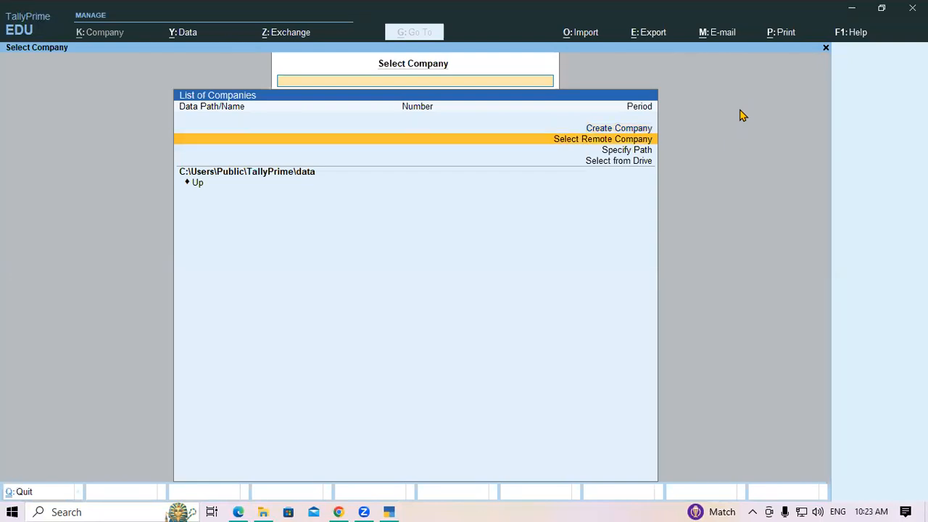
pyautogui.press('Return')
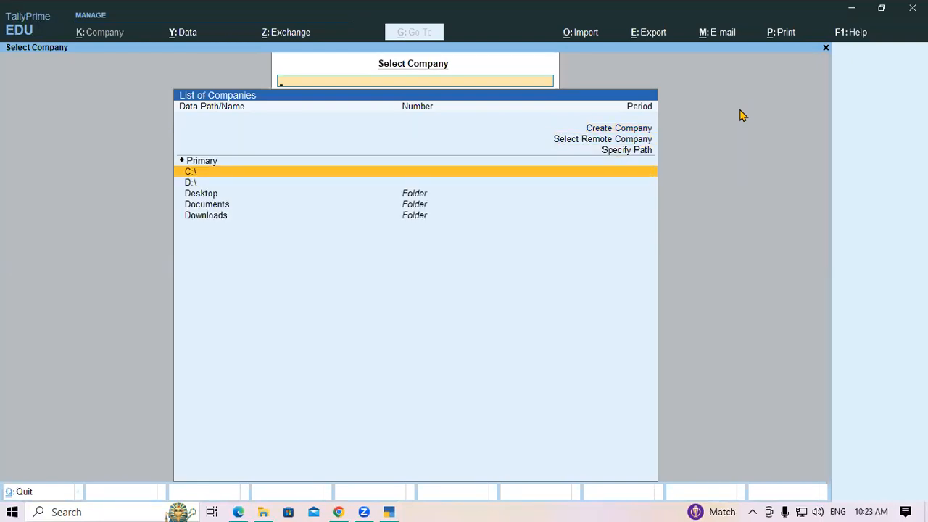
pyautogui.press('Down')
pyautogui.press('Return')
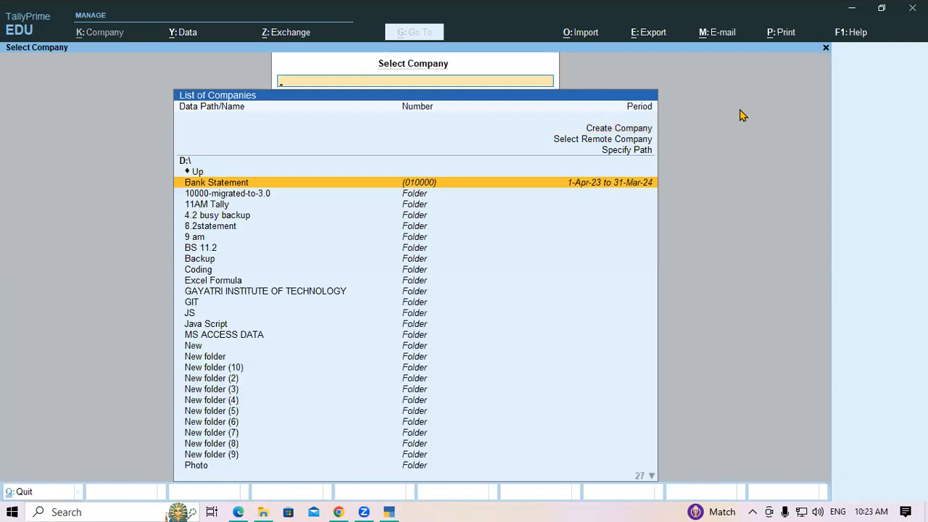
pyautogui.write('skk')
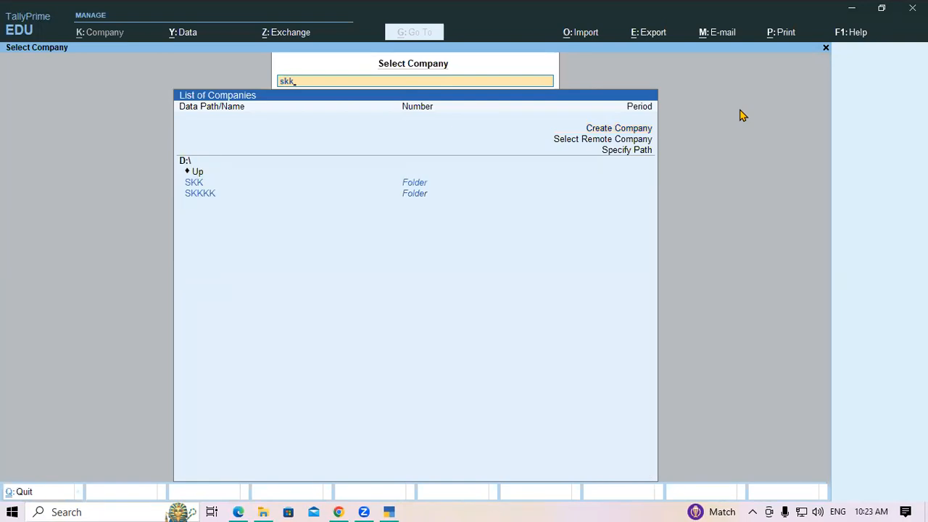
pyautogui.press('Down')
pyautogui.press('Return')
pyautogui.press('Return')
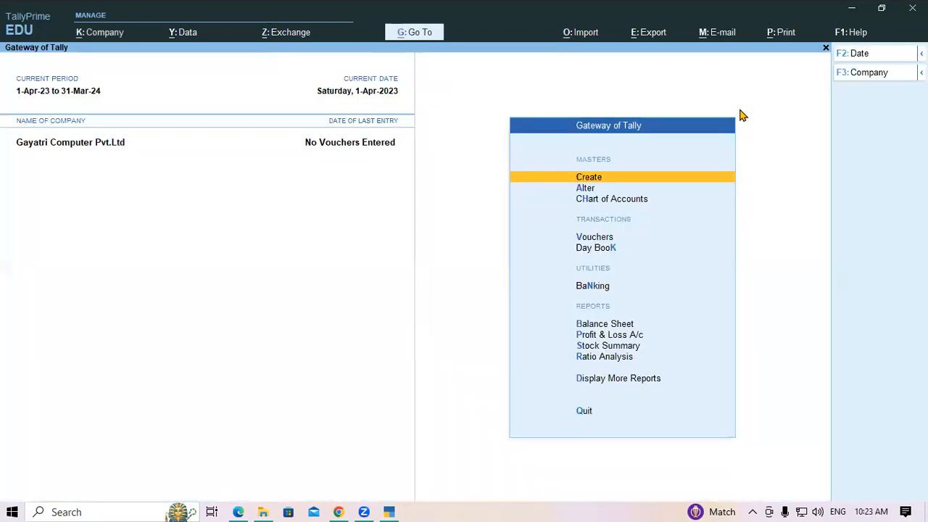
# Check the empty Day Book, then open the ledger list under Alter masters.
pyautogui.press('Down')
pyautogui.press('Down')
pyautogui.press('Down')
pyautogui.press('Down')
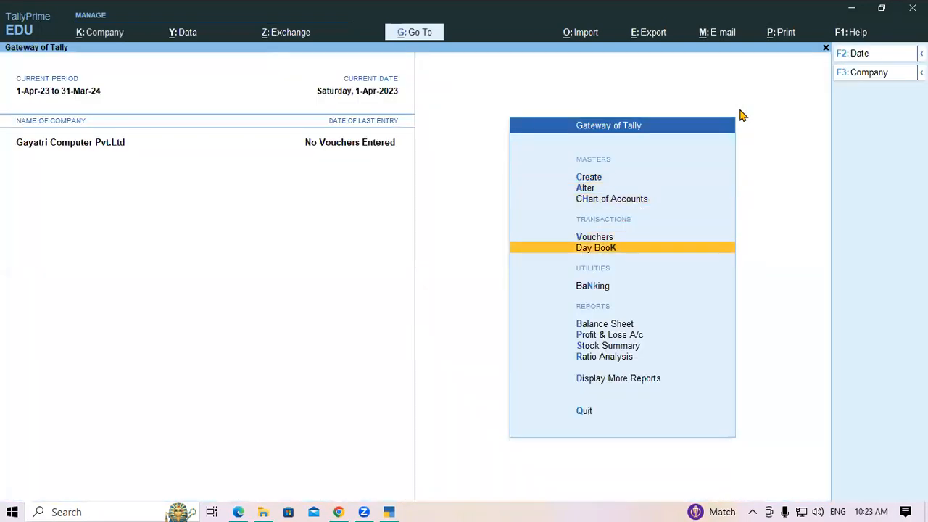
pyautogui.press('Return')
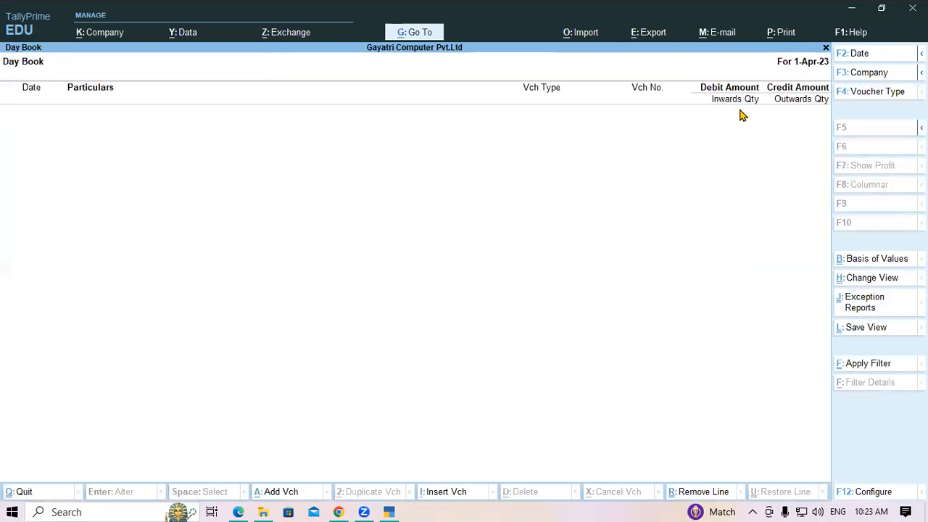
pyautogui.press('Escape')
pyautogui.press('Up')
pyautogui.press('Up')
pyautogui.press('Up')
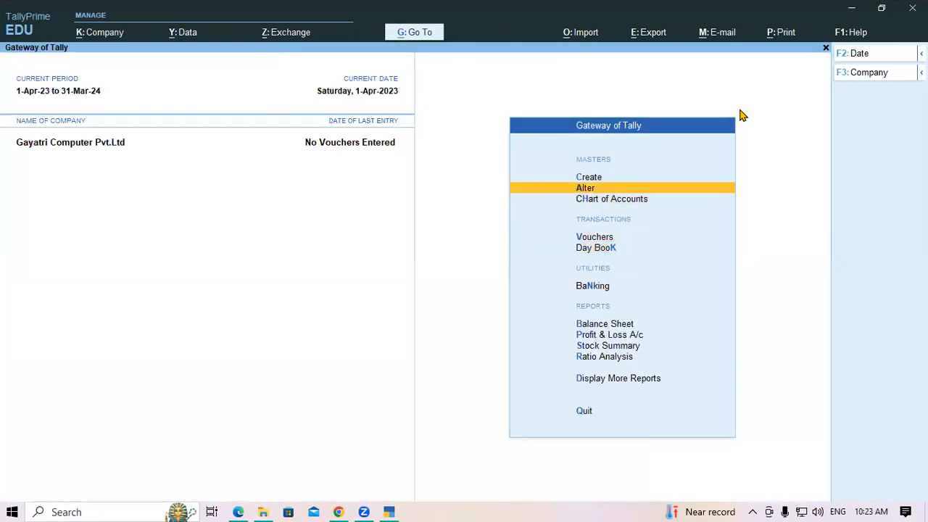
pyautogui.press('Return')
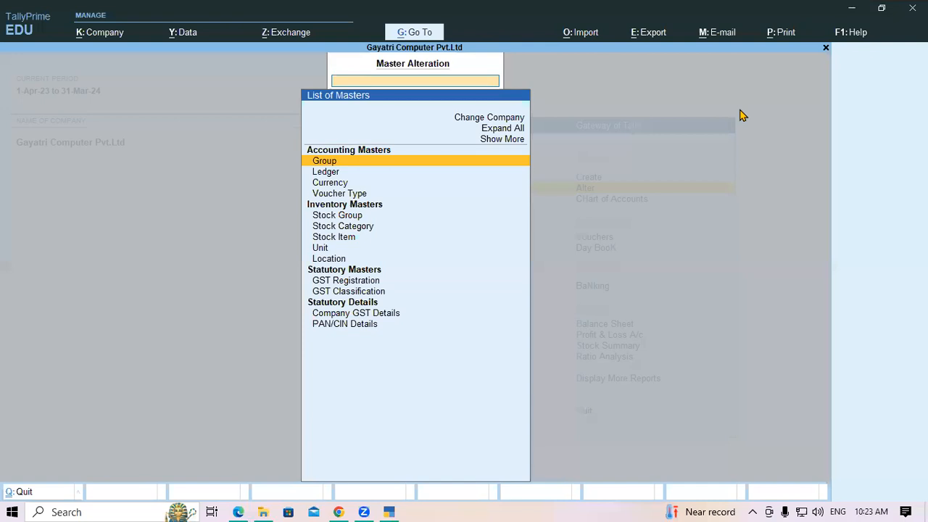
pyautogui.press('Down')
pyautogui.press('Return')
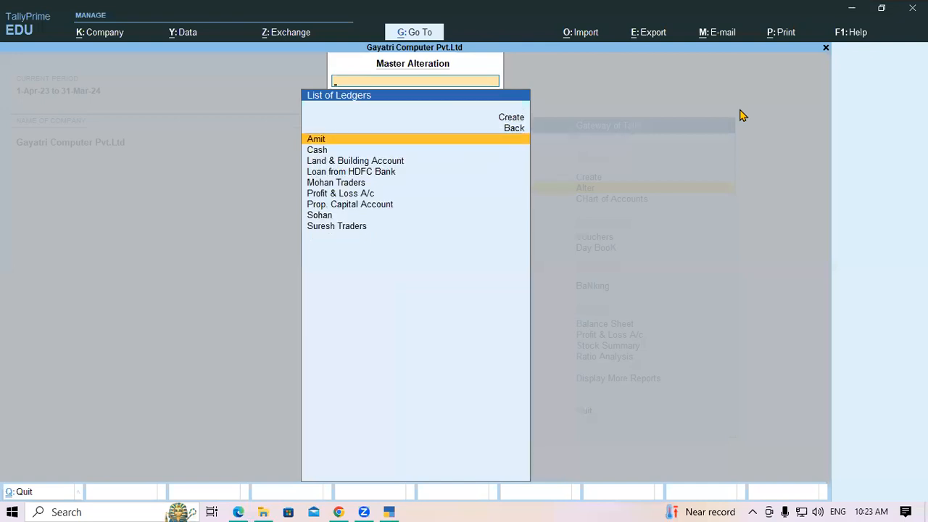
# Delete the Amit, Suresh Traders and Land & Building Account ledgers.
pyautogui.press('Return')
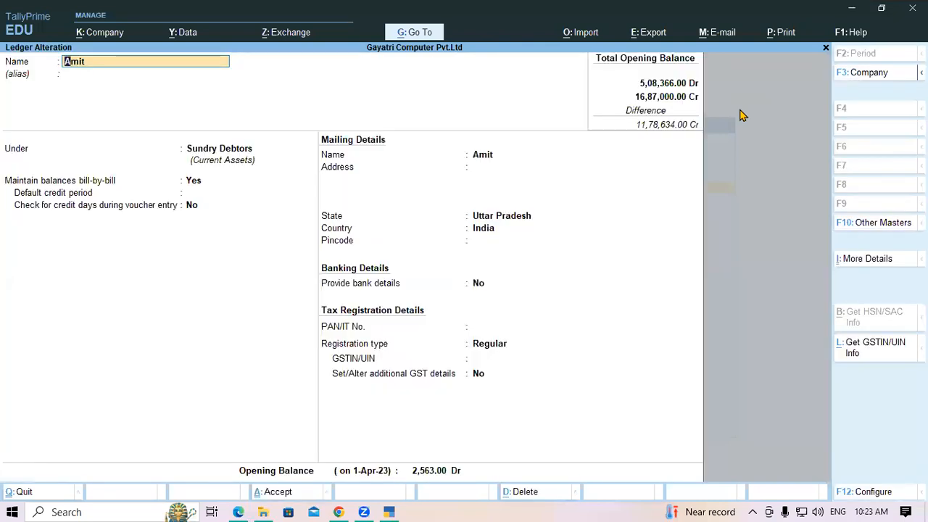
pyautogui.hotkey('alt', 'd')
pyautogui.press('Return')
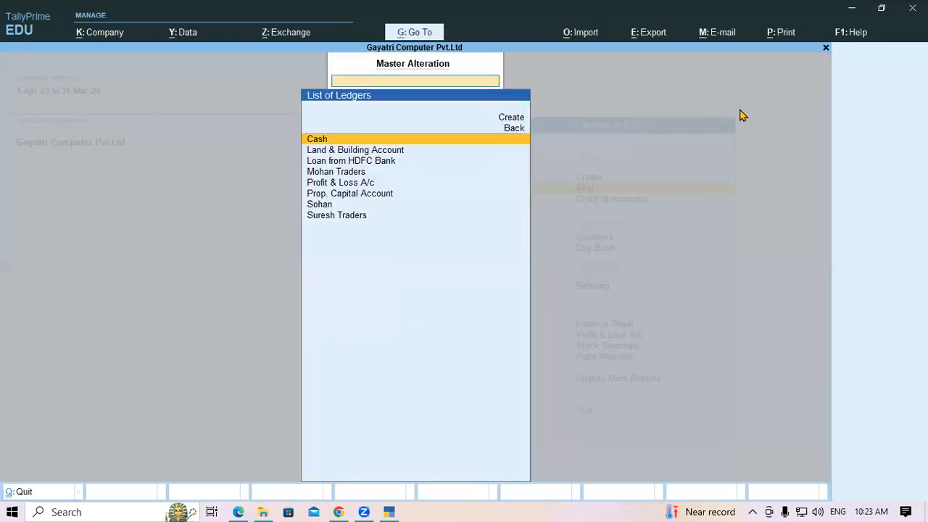
pyautogui.press('Down')
pyautogui.press('Down')
pyautogui.press('Down')
pyautogui.press('Down')
pyautogui.press('Down')
pyautogui.press('Down')
pyautogui.press('Down')
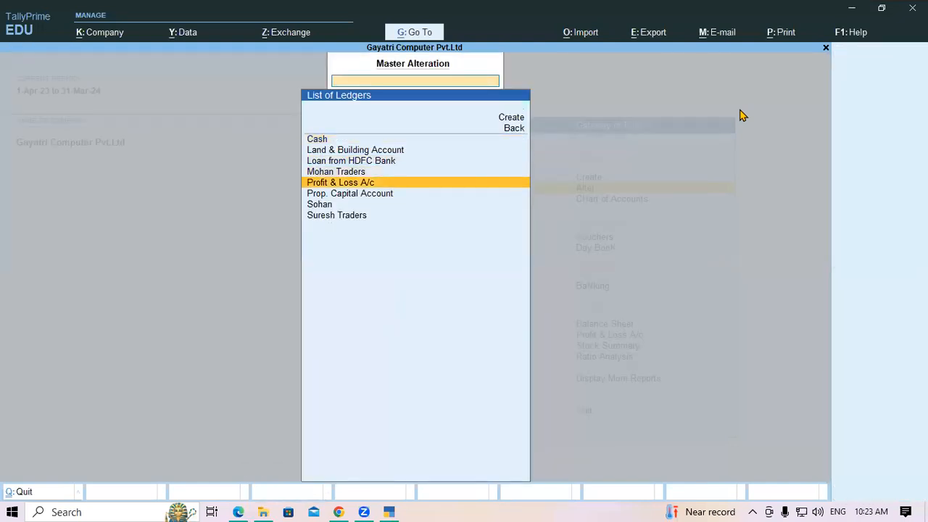
pyautogui.press('Return')
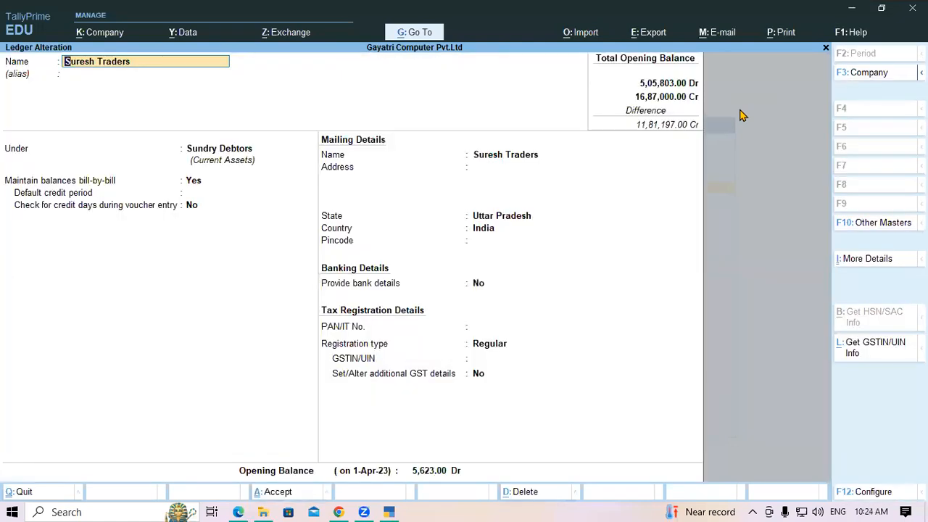
pyautogui.hotkey('alt', 'd')
pyautogui.press('Return')
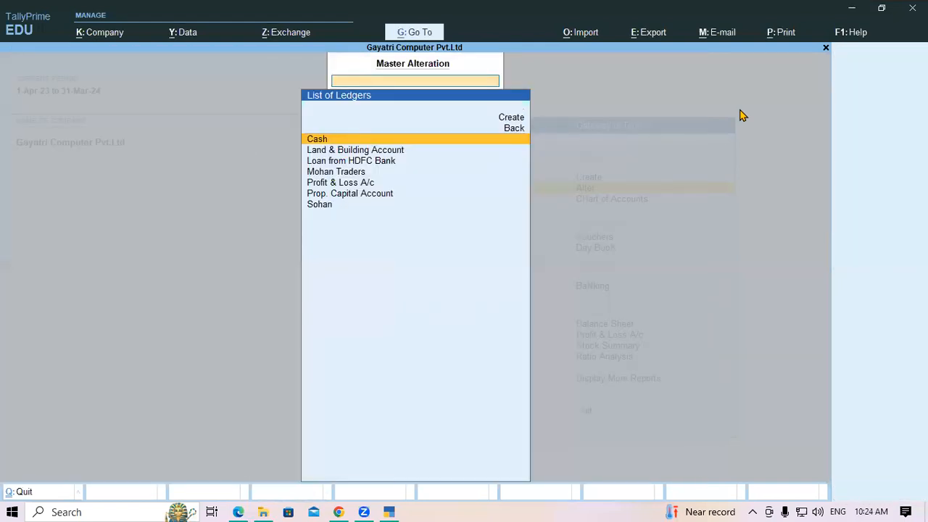
pyautogui.press('Down')
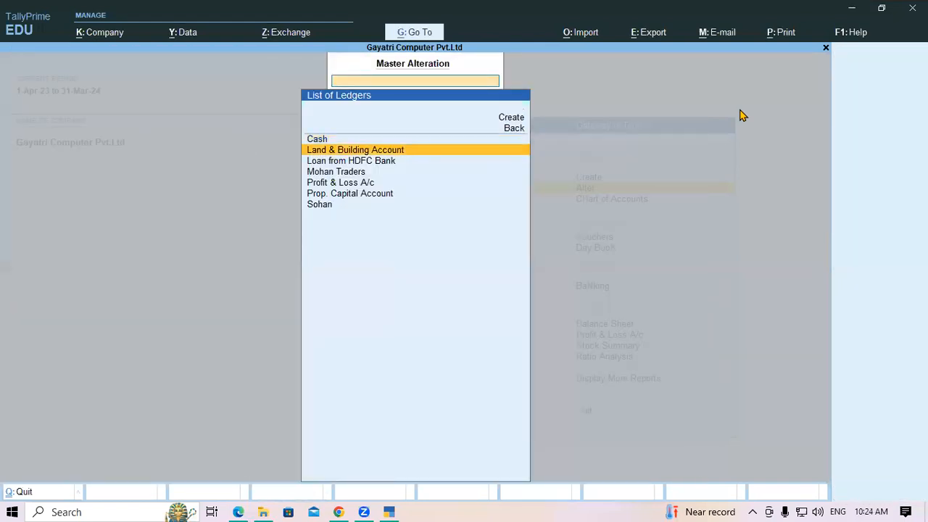
pyautogui.press('Return')
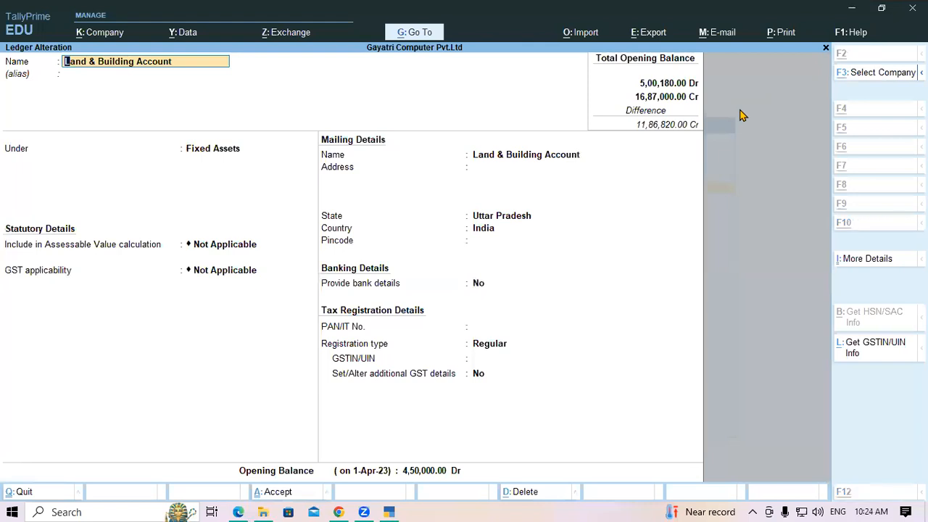
pyautogui.hotkey('alt', 'd')
pyautogui.press('Return')
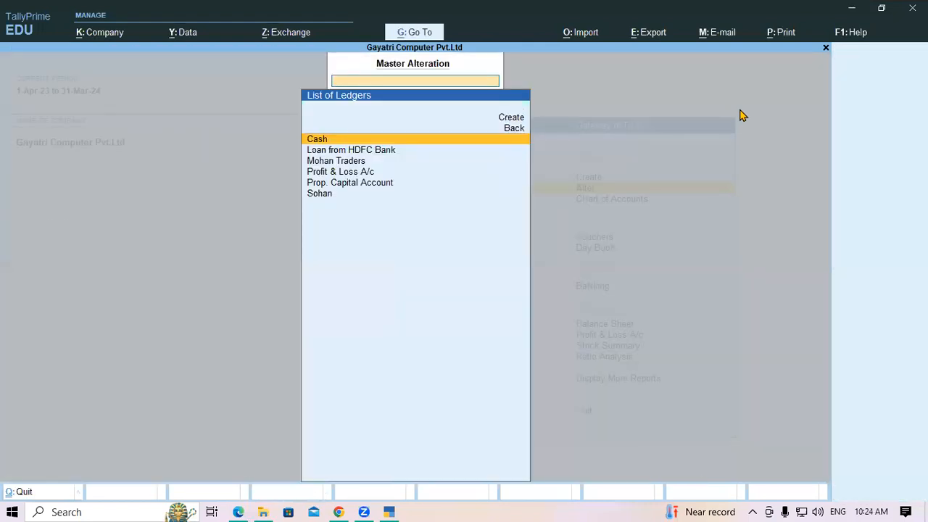
# Delete the Loan from HDFC Bank and Mohan Traders ledgers.
pyautogui.press('Down')
pyautogui.press('Return')
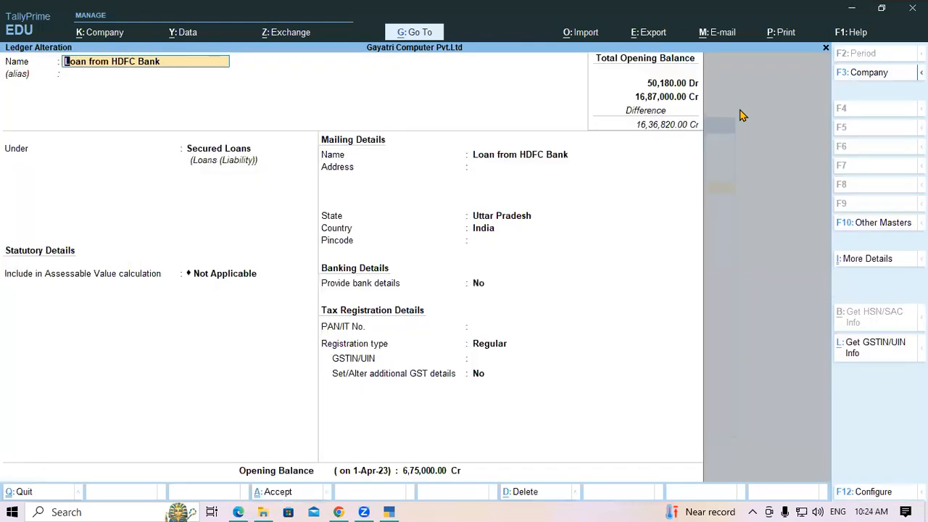
pyautogui.hotkey('alt', 'd')
pyautogui.press('Return')
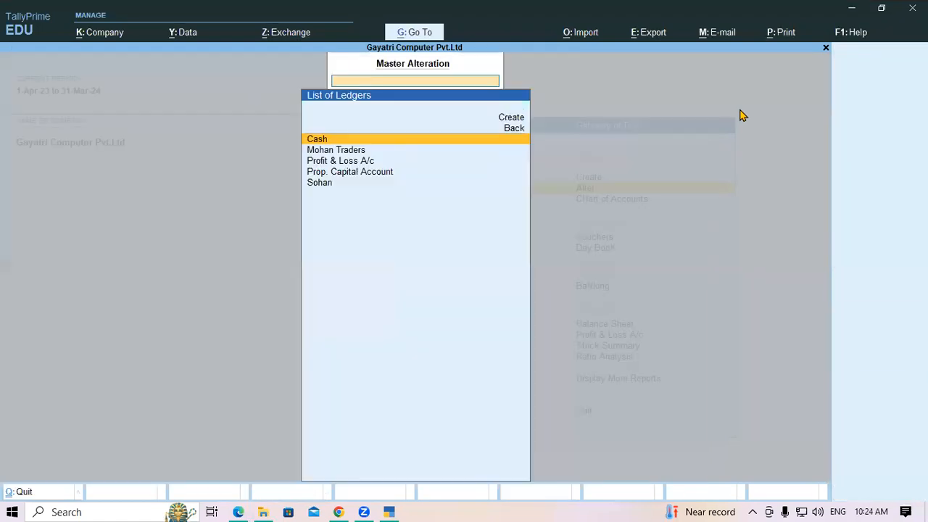
pyautogui.press('Down')
pyautogui.press('Return')
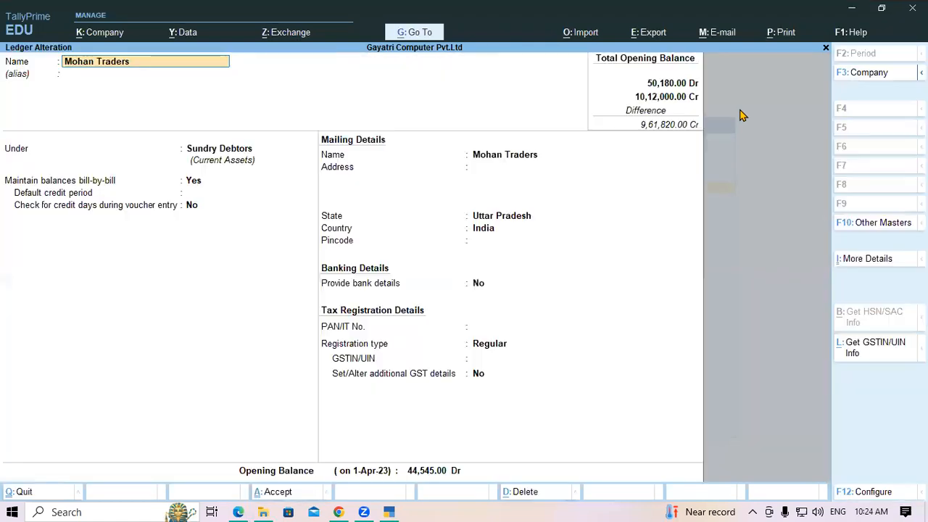
pyautogui.hotkey('alt', 'd')
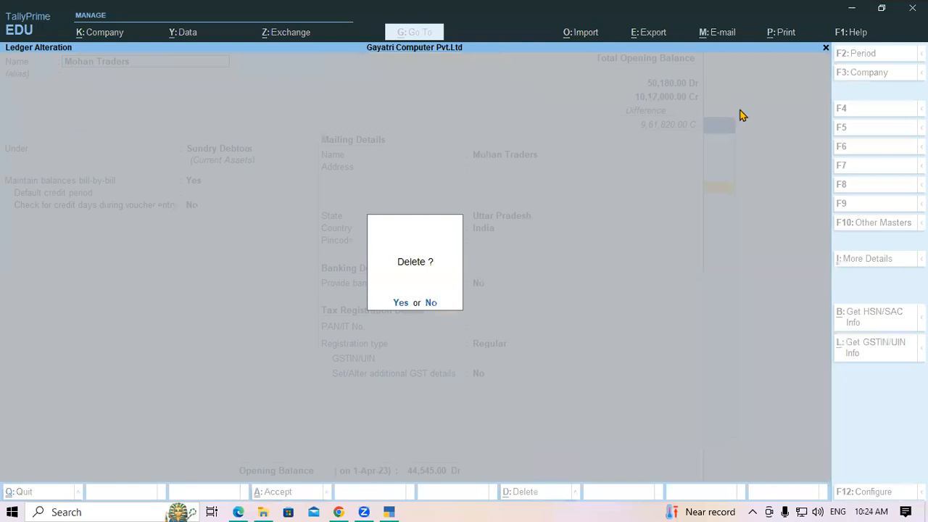
pyautogui.press('Return')
# Delete the Prop. Capital Account and Sohan ledgers and return to the Gateway of Tally.
pyautogui.press('Down')
pyautogui.press('Down')
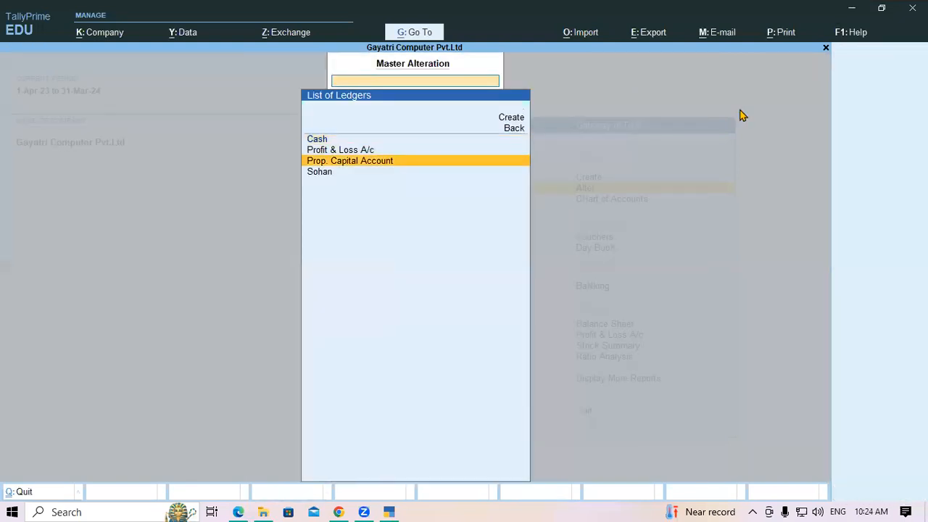
pyautogui.press('Return')
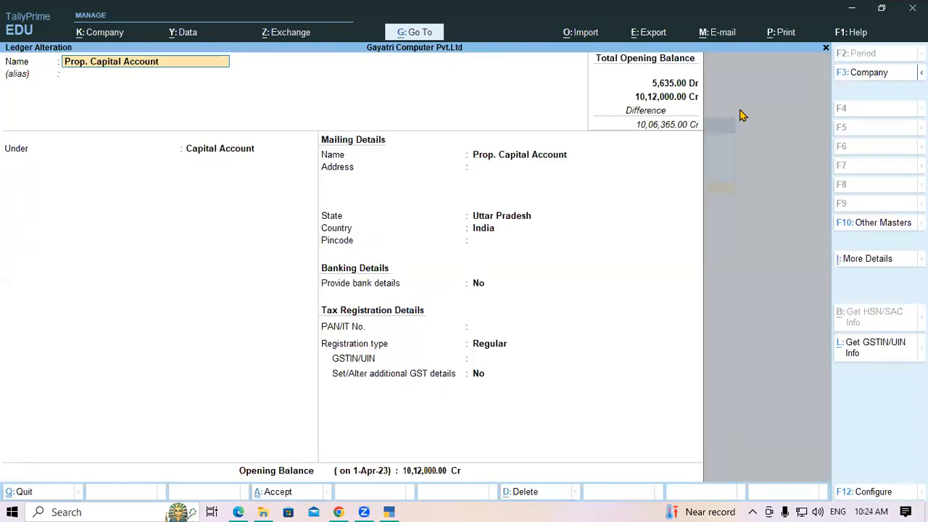
pyautogui.hotkey('alt', 'd')
pyautogui.press('Return')
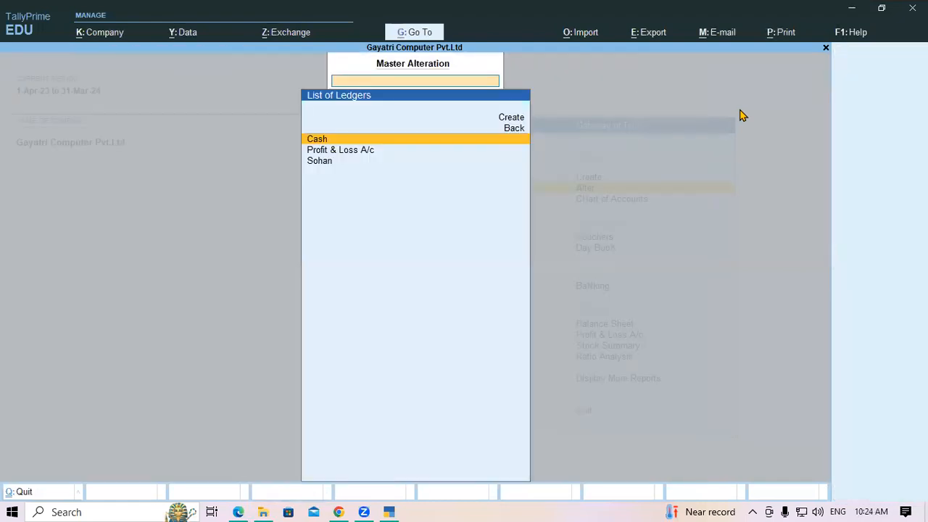
pyautogui.press('Down')
pyautogui.press('Down')
pyautogui.press('Return')
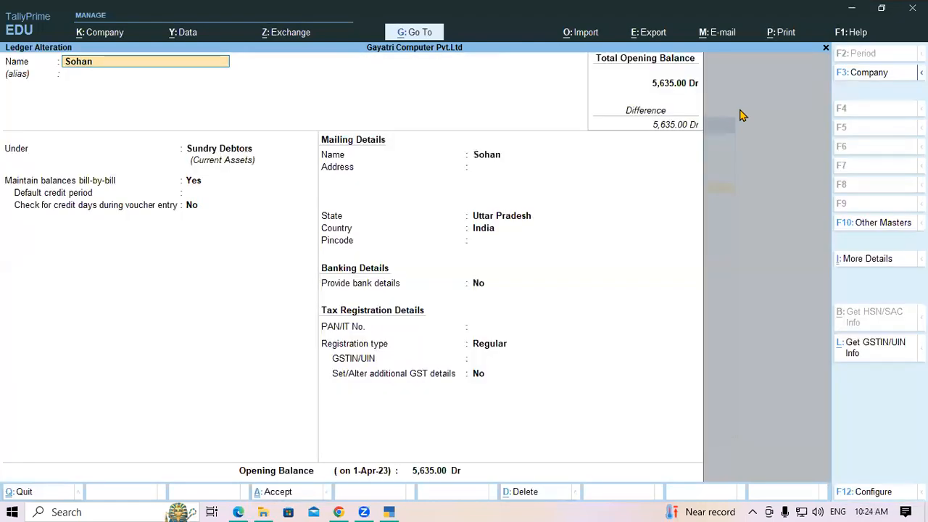
pyautogui.hotkey('alt', 'd')
pyautogui.press('Return')
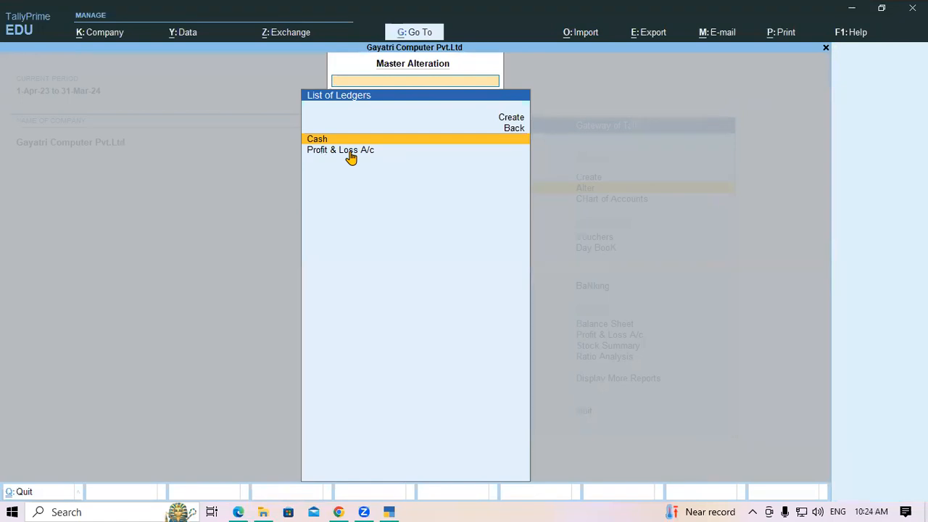
pyautogui.press('Escape')
pyautogui.press('Escape')
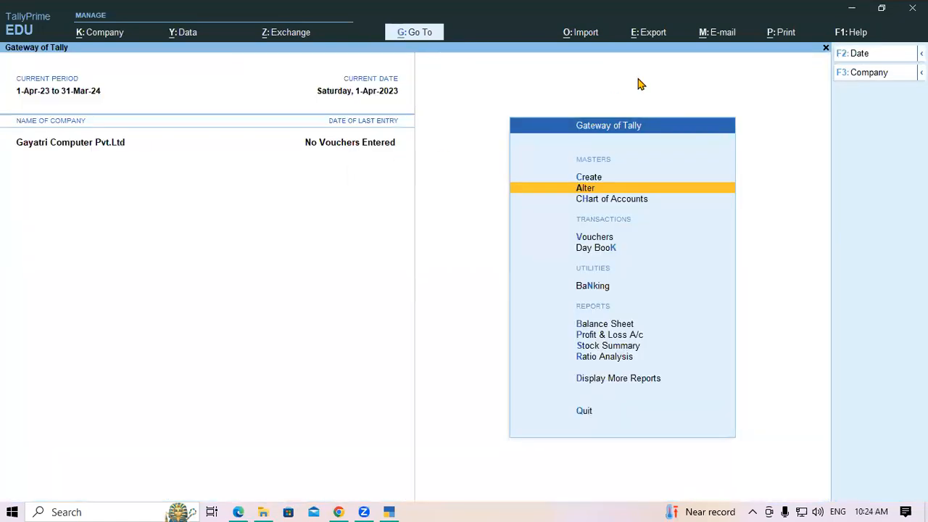
pyautogui.click(241, 506)
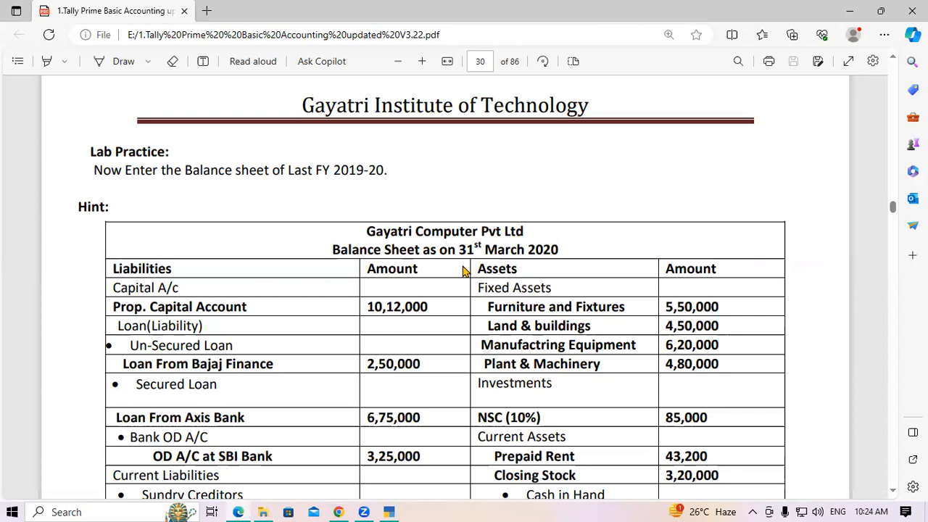
pyautogui.scroll(-5, 423, 306)
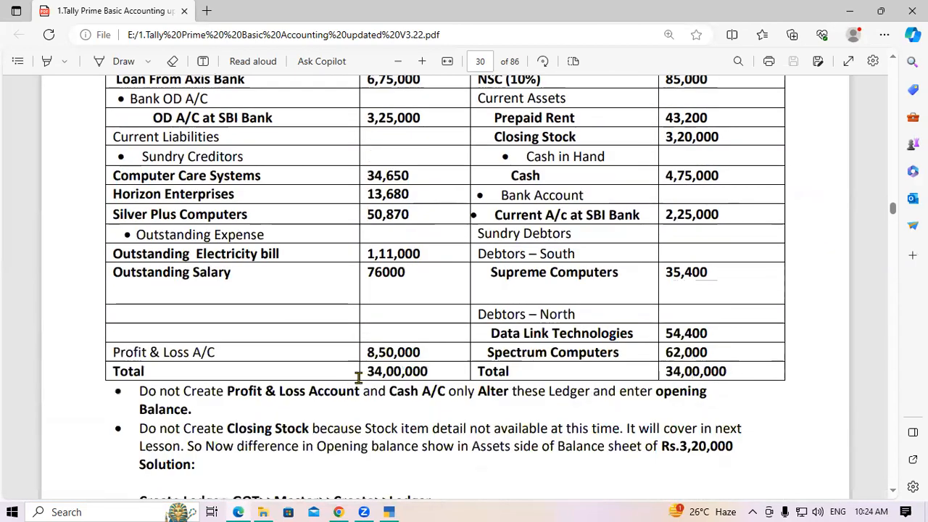
pyautogui.moveTo(368, 372); pyautogui.dragTo(430, 374)
pyautogui.click(572, 137)
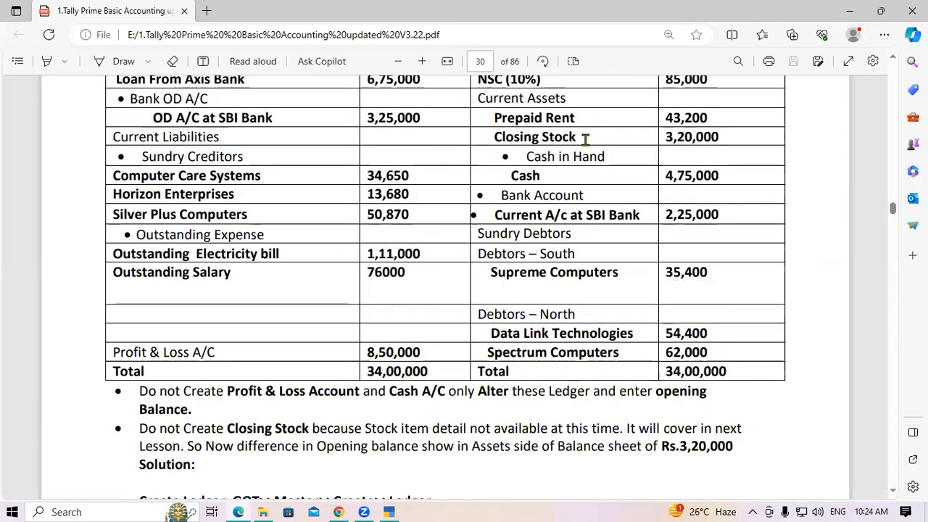
pyautogui.moveTo(661, 371); pyautogui.dragTo(733, 374)
pyautogui.click(733, 376)
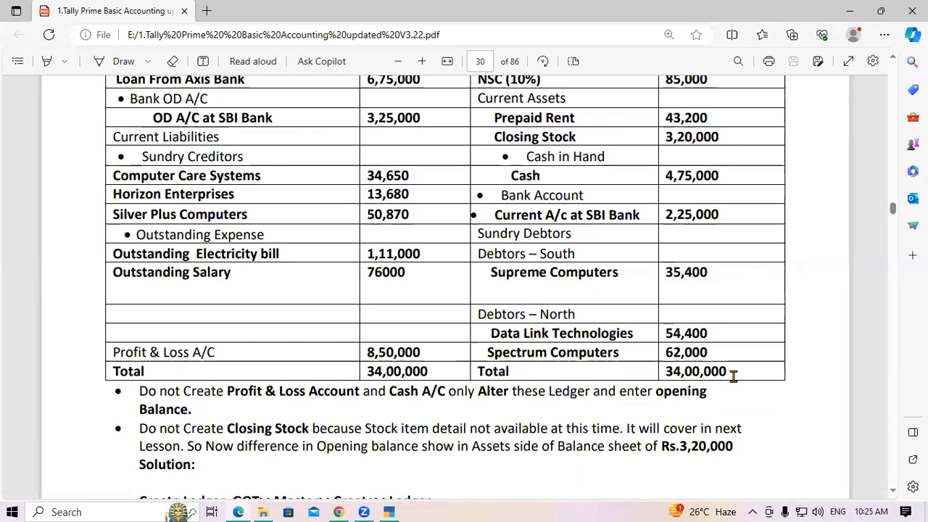
pyautogui.scroll(4, 252, 310)
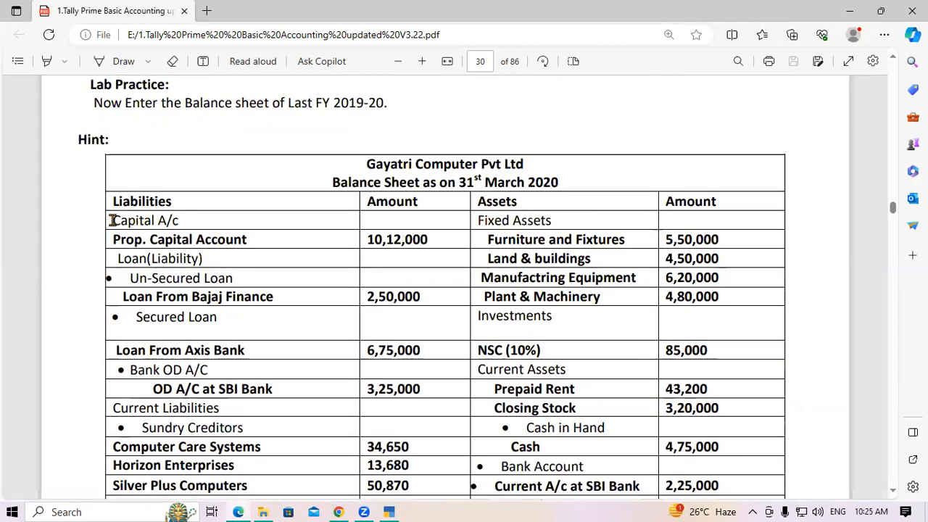
pyautogui.moveTo(113, 219); pyautogui.dragTo(186, 221)
pyautogui.click(161, 238)
pyautogui.moveTo(114, 240); pyautogui.dragTo(240, 238)
pyautogui.click(191, 255)
pyautogui.moveTo(118, 259); pyautogui.dragTo(203, 259)
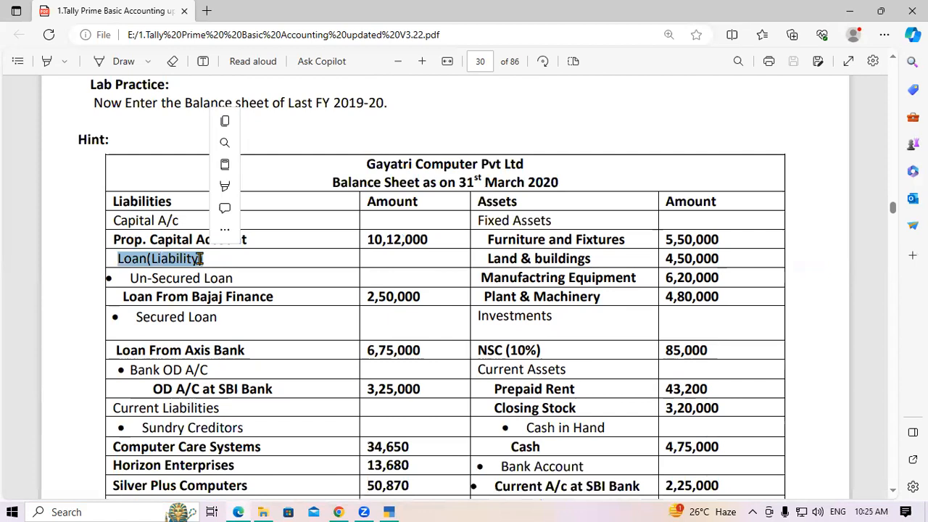
pyautogui.click(171, 272)
pyautogui.moveTo(117, 259); pyautogui.dragTo(203, 259)
pyautogui.click(186, 265)
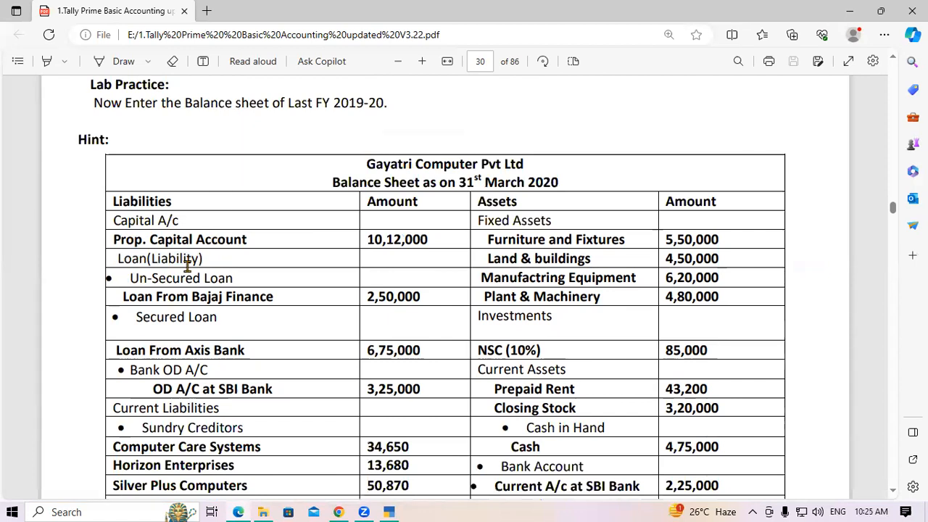
pyautogui.moveTo(129, 279); pyautogui.dragTo(233, 279)
pyautogui.click(153, 287)
pyautogui.moveTo(124, 296); pyautogui.dragTo(273, 298)
pyautogui.click(267, 298)
pyautogui.moveTo(113, 240); pyautogui.dragTo(251, 242)
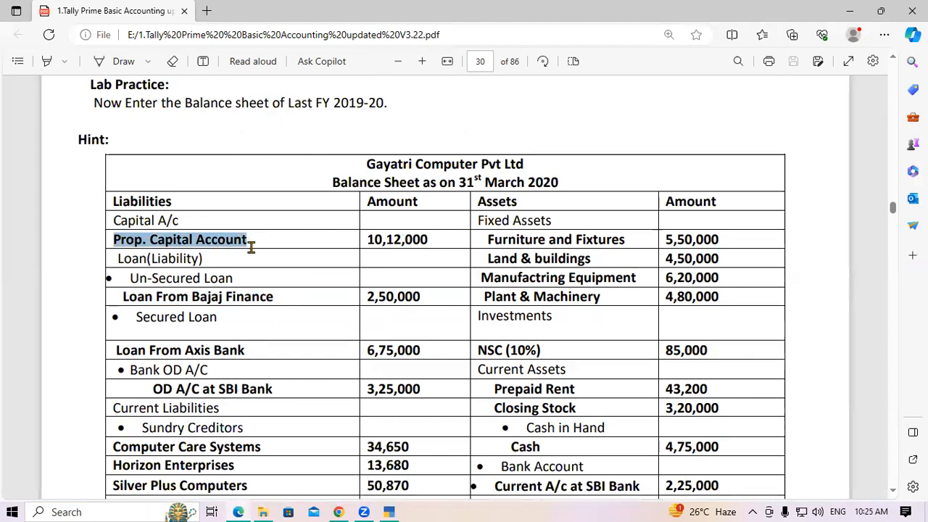
pyautogui.hotkey('alt', 'Tab')
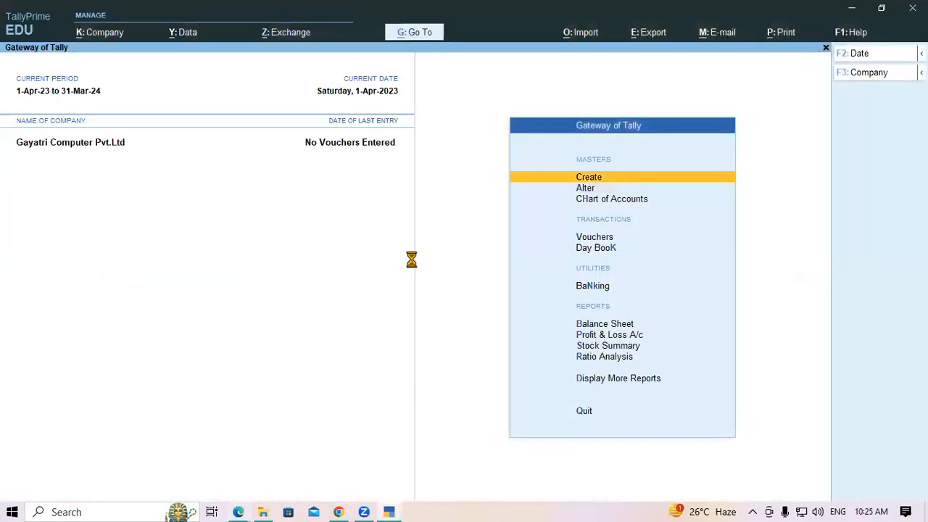
# Start a new ledger named Prop. Capital Account under the Capital Account group.
pyautogui.press('Return')
pyautogui.press('Down')
pyautogui.press('Return')
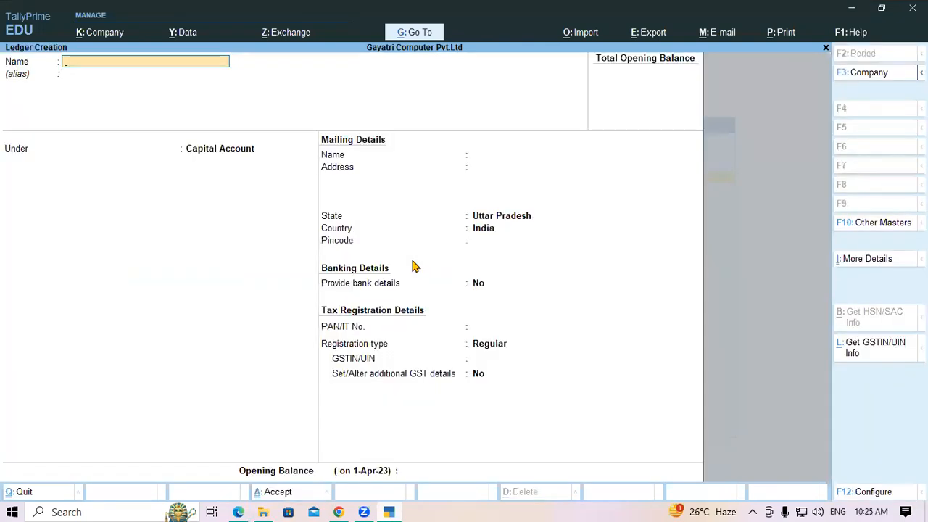
pyautogui.write('Prop. Capital Account')
pyautogui.press('Return')
pyautogui.press('Return')
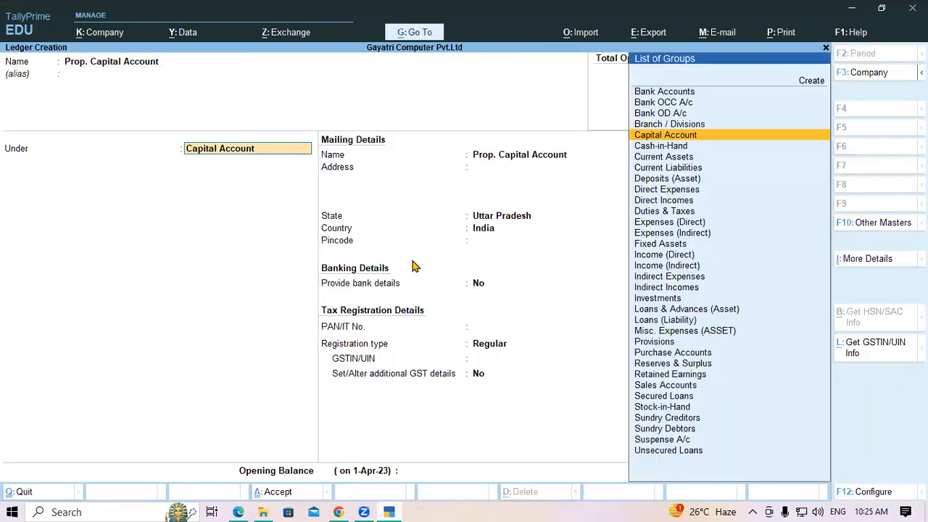
pyautogui.press('Return')
pyautogui.press('Return')
pyautogui.press('Return')
pyautogui.press('Return')
pyautogui.press('Return')
pyautogui.press('Return')
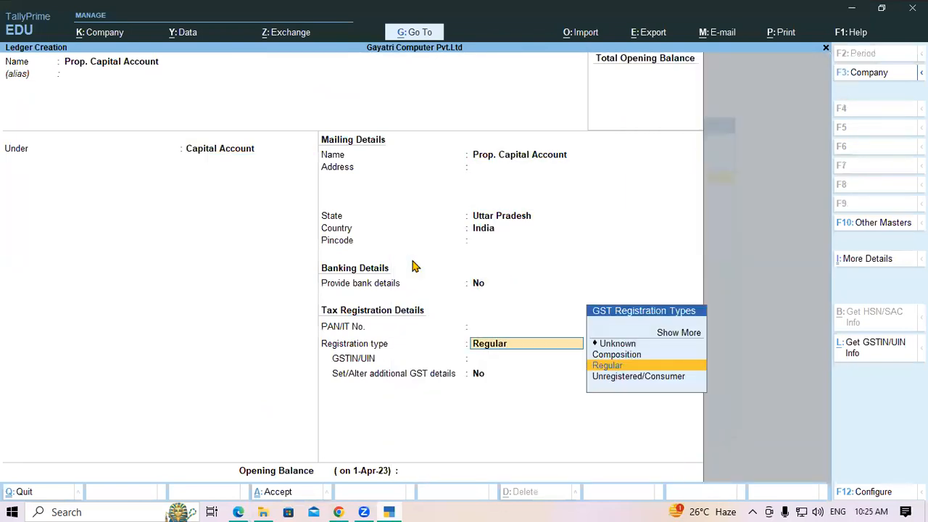
pyautogui.click(682, 412)
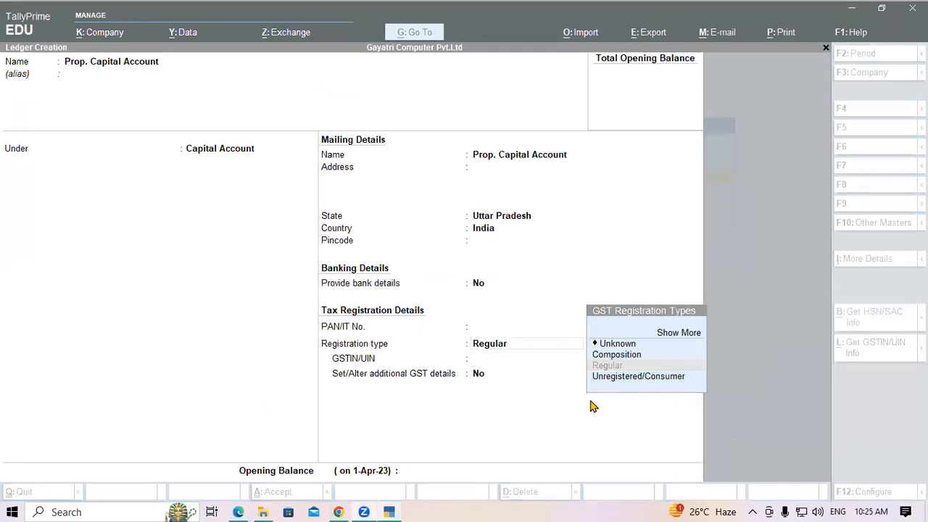
pyautogui.click(534, 354)
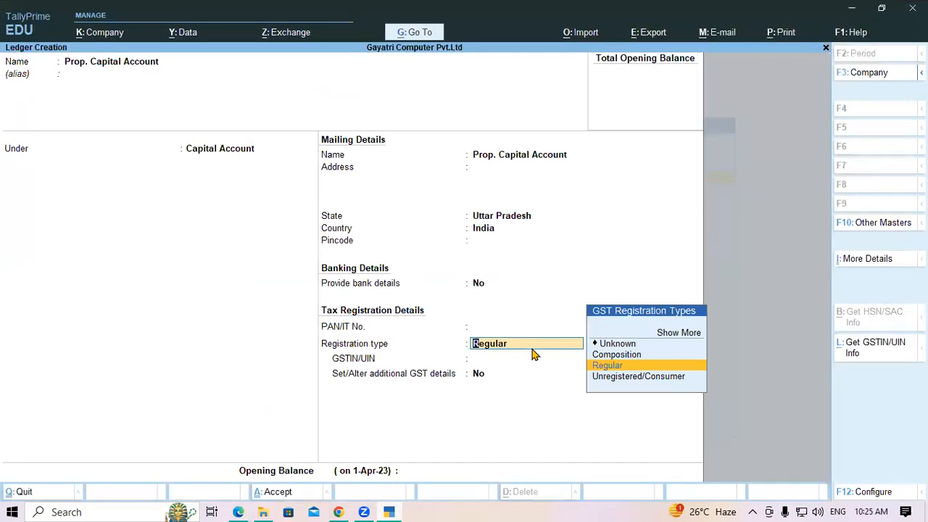
# Set registration type Unknown, opening balance 10,12,000 Cr, and save the ledger.
pyautogui.press('Return')
pyautogui.press('Return')
pyautogui.press('Return')
pyautogui.press('BackSpace')
pyautogui.press('BackSpace')
pyautogui.press('Up')
pyautogui.press('Up')
pyautogui.press('Return')
pyautogui.press('Return')
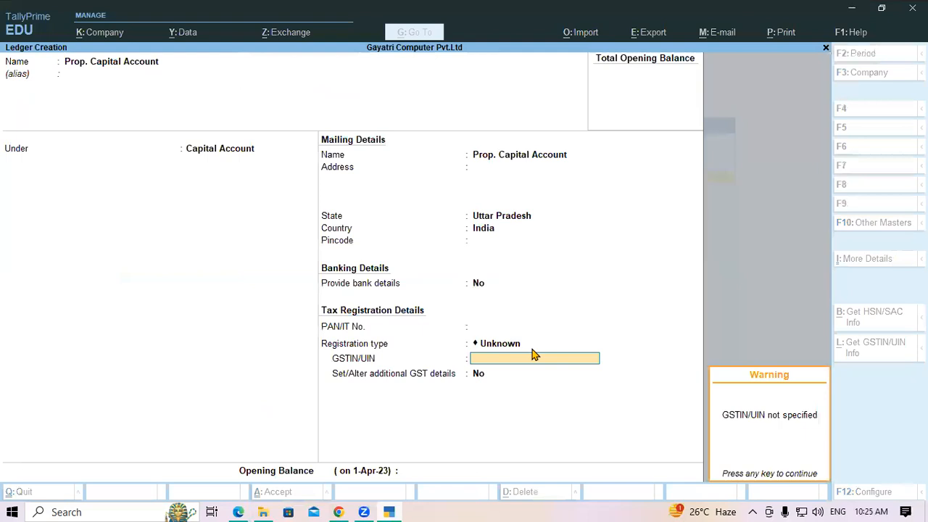
pyautogui.press('Return')
pyautogui.press('Return')
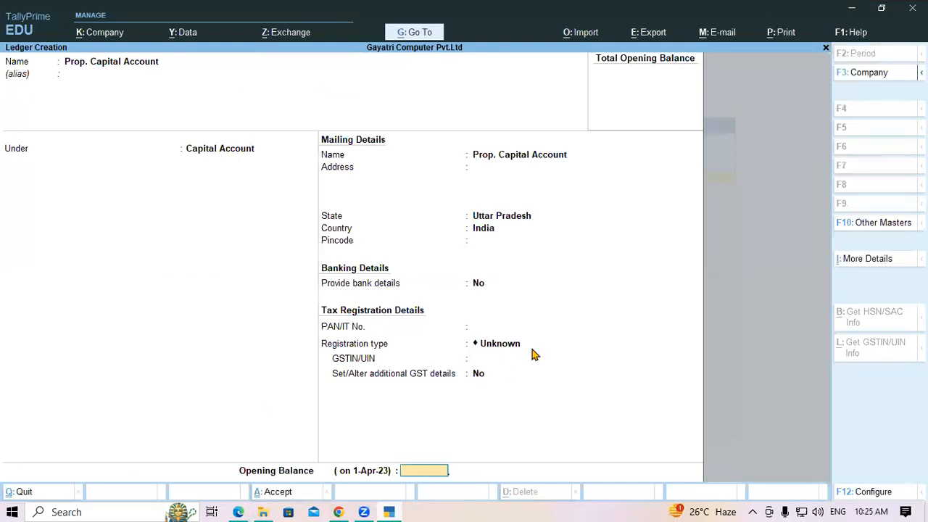
pyautogui.write('1012000')
pyautogui.press('Return')
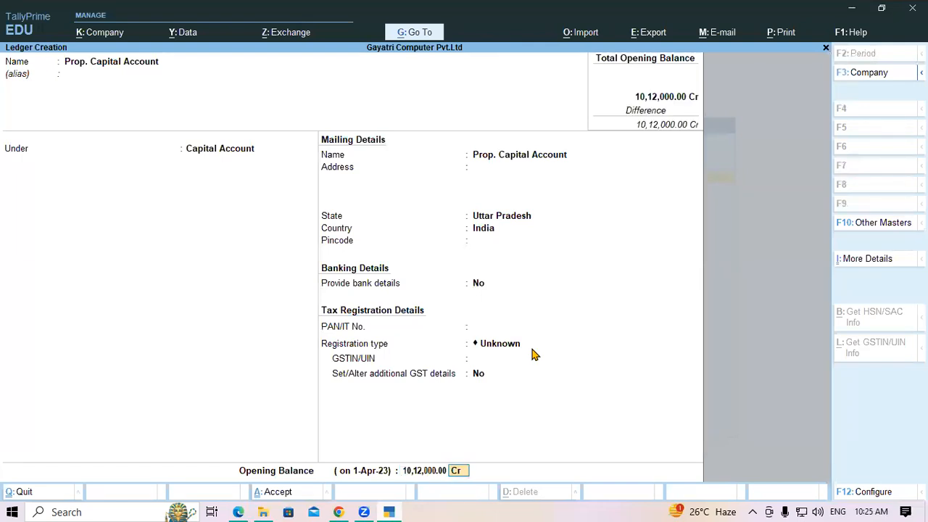
pyautogui.press('Return')
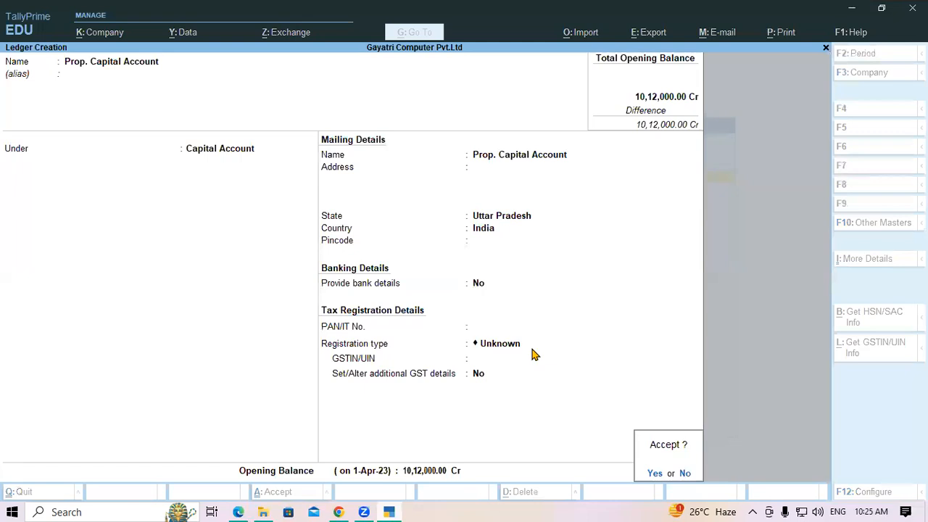
pyautogui.press('Return')
pyautogui.press('Escape')
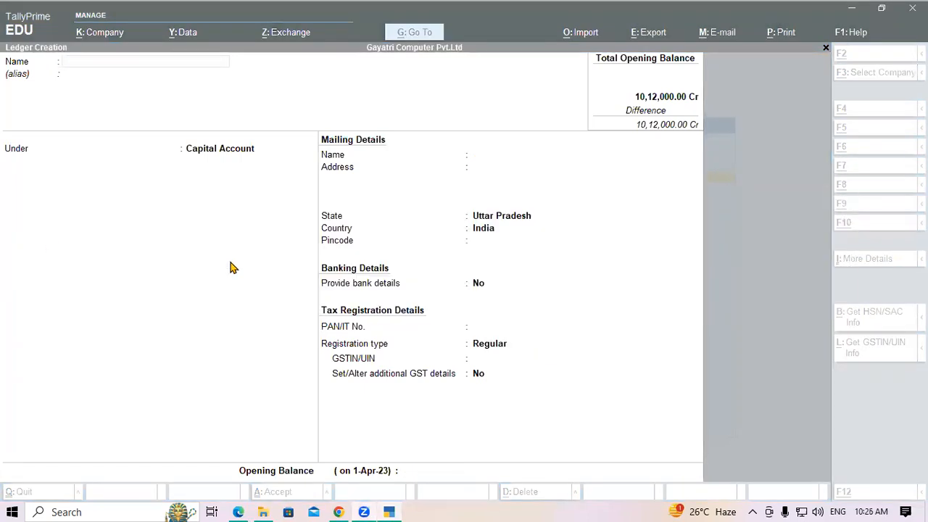
# Copy 'Loan From Bajaj Finance' from the PDF as the ledger name, under Unsecured Loans.
pyautogui.hotkey('alt', 'Tab')
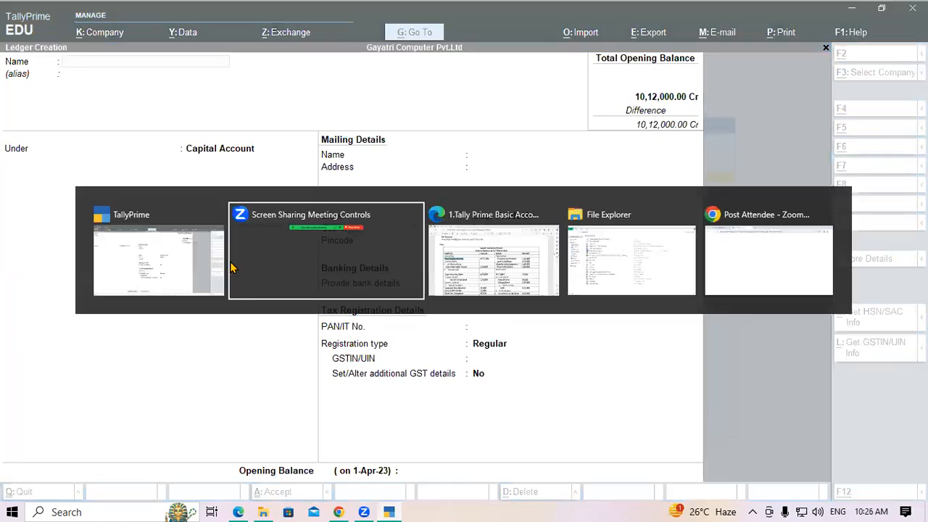
pyautogui.hotkey('alt', 'Tab')
pyautogui.hotkey('alt', 'Tab')
pyautogui.press('Tab')
pyautogui.click(188, 276)
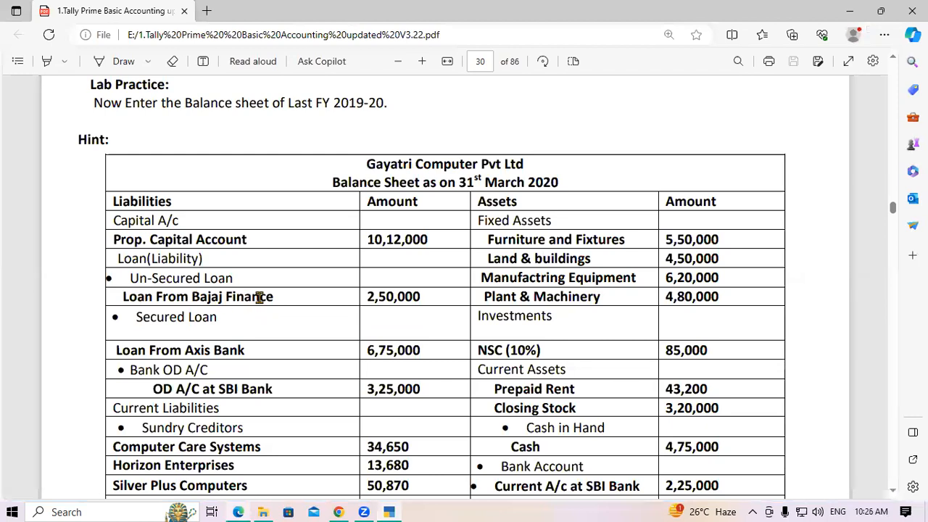
pyautogui.moveTo(123, 296); pyautogui.dragTo(283, 304)
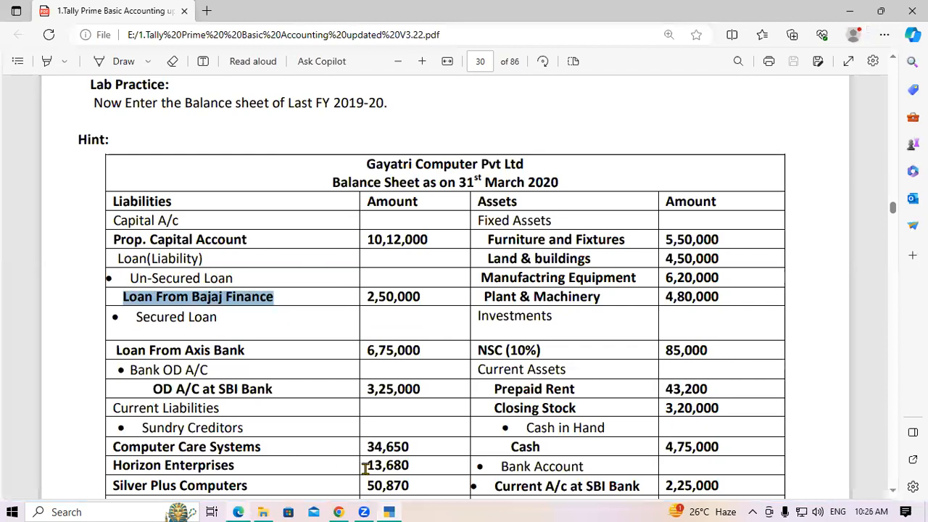
pyautogui.click(389, 512)
pyautogui.hotkey('ctrl', 'alt', 'v')
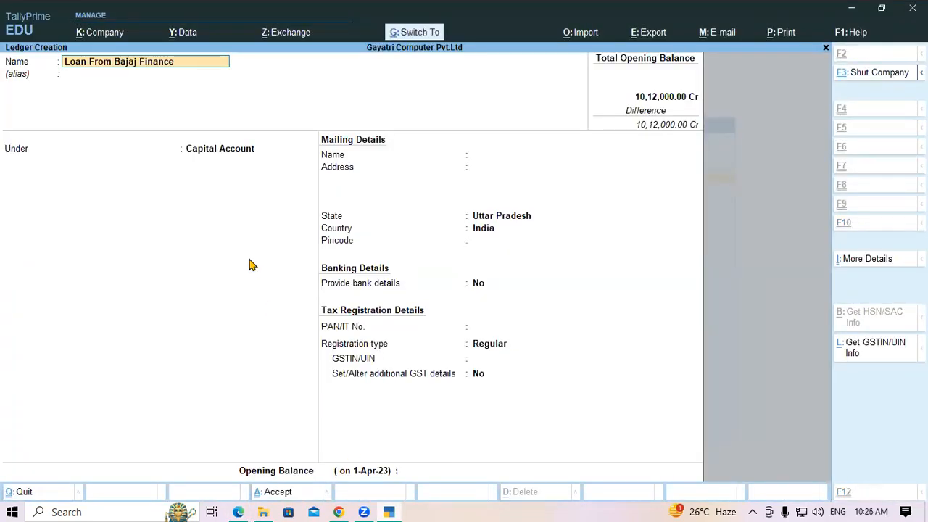
pyautogui.press('Return')
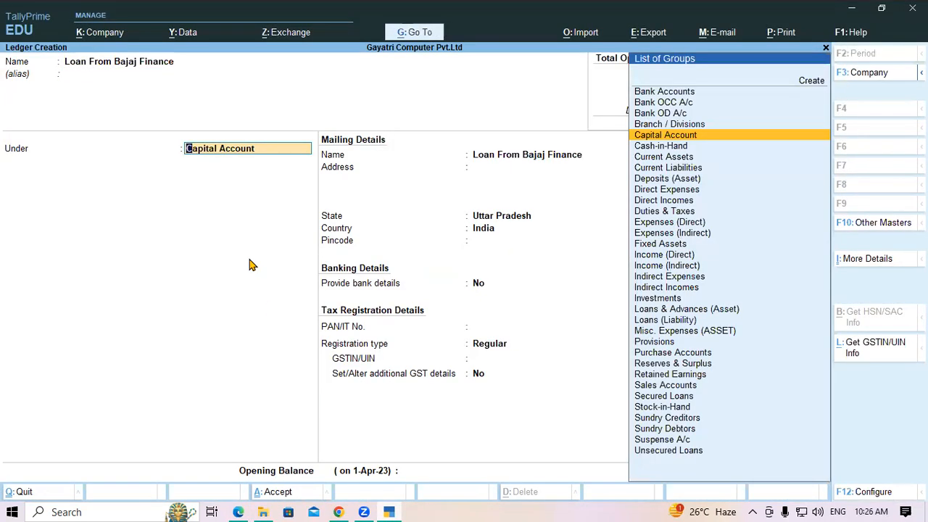
pyautogui.write('Un')
pyautogui.press('Return')
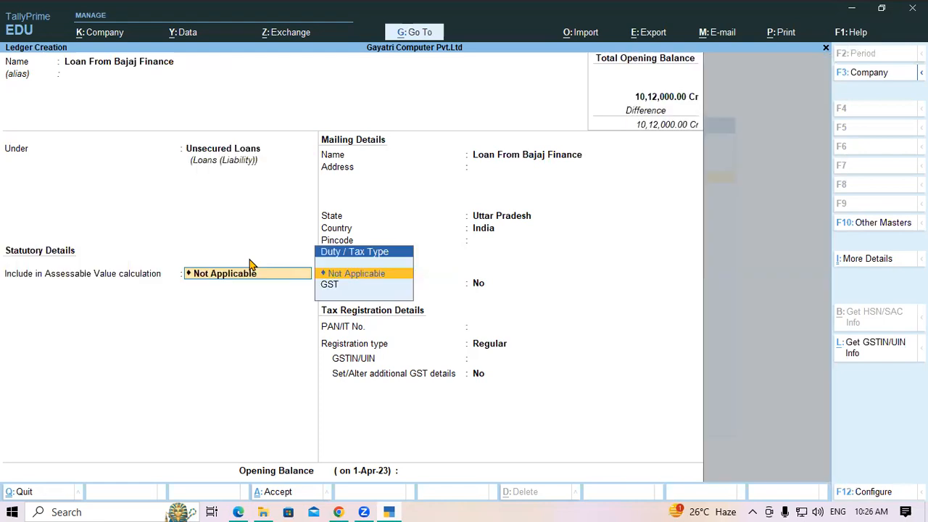
# Enter the 2,50,000 Cr opening balance and save the Bajaj Finance loan ledger.
pyautogui.press('Return')
pyautogui.press('Return')
pyautogui.press('Return')
pyautogui.press('Return')
pyautogui.press('Return')
pyautogui.press('Return')
pyautogui.press('Return')
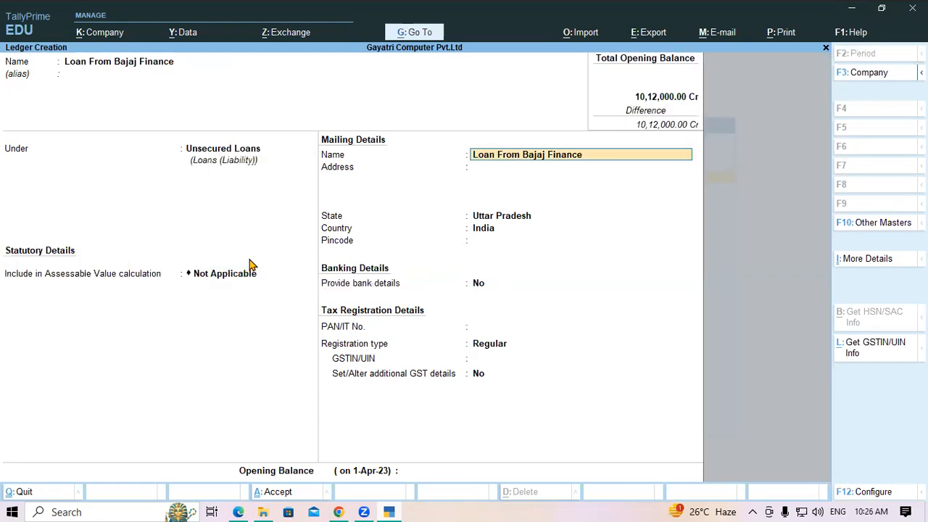
pyautogui.press('Return')
pyautogui.press('Return')
pyautogui.press('Return')
pyautogui.press('Return')
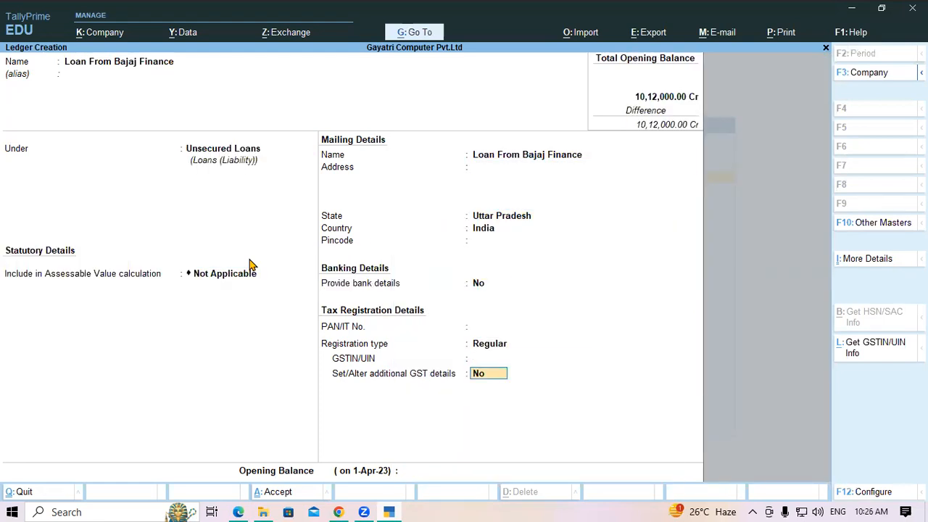
pyautogui.hotkey('alt', 'Tab')
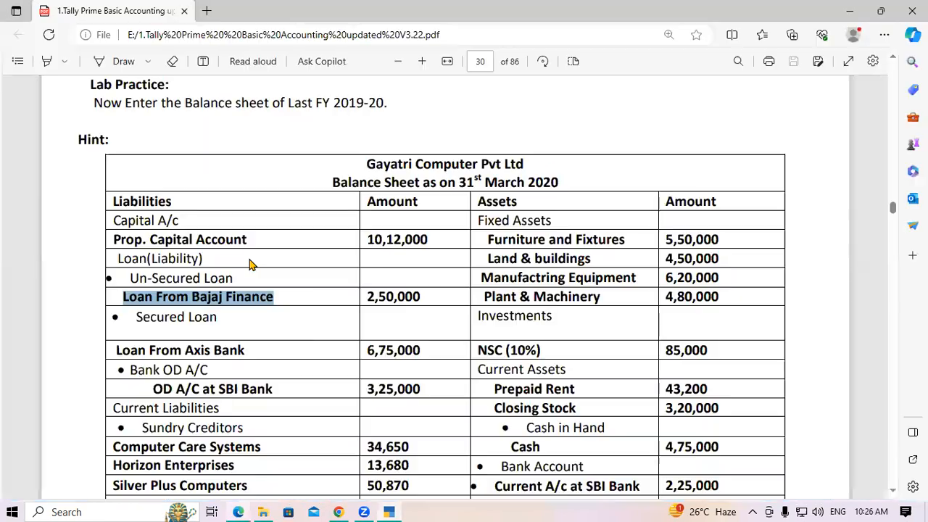
pyautogui.hotkey('alt', 'Tab')
pyautogui.write('2,50,00')
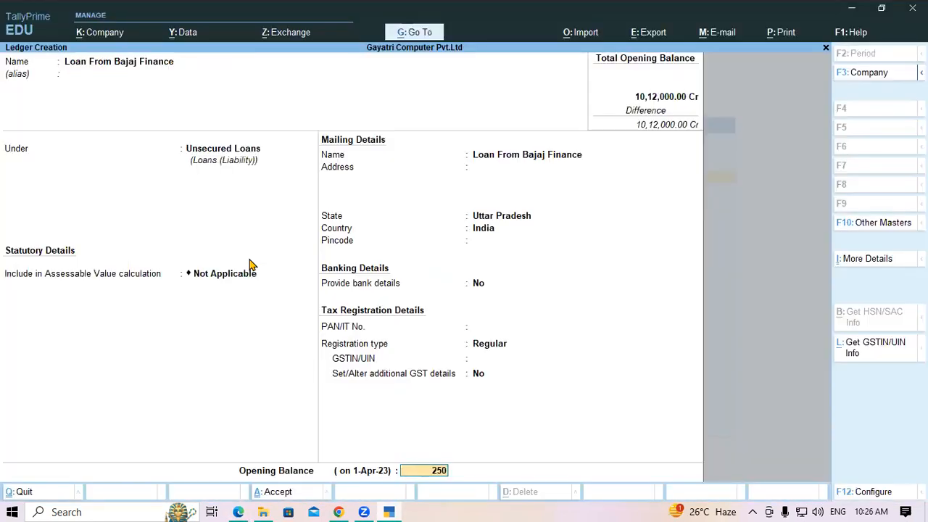
pyautogui.write('000')
pyautogui.press('Return')
pyautogui.press('Return')
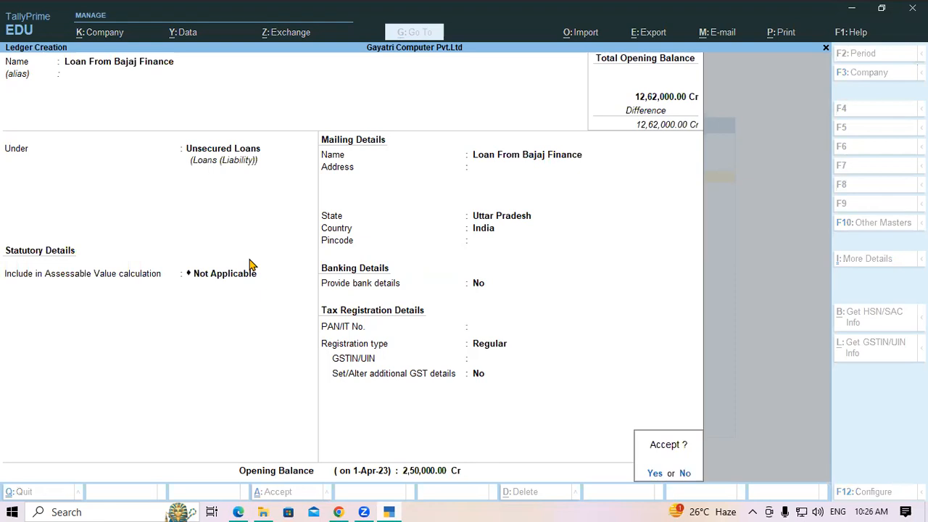
pyautogui.press('Return')
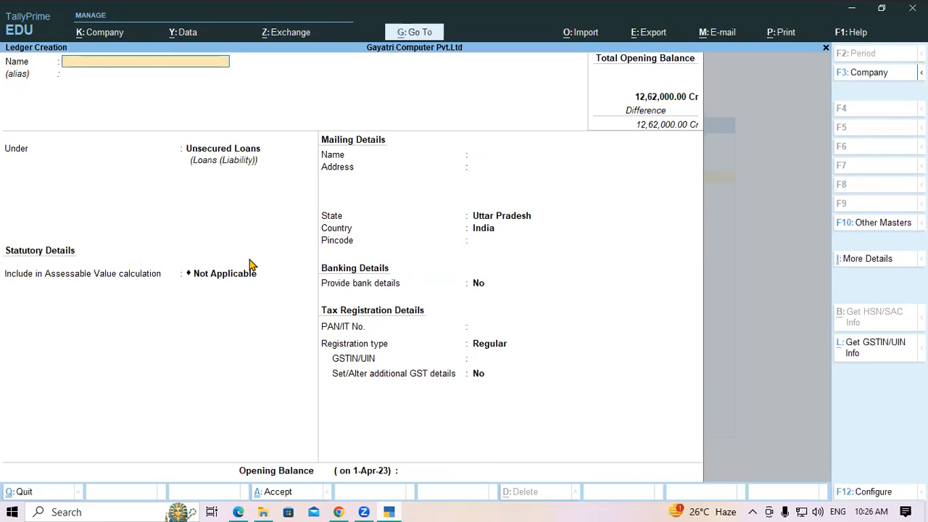
pyautogui.hotkey('alt', 'Tab')
pyautogui.moveTo(136, 317); pyautogui.dragTo(217, 317)
# Paste 'Loan From Axis Bank' as the new ledger's name and place it under Secured Loans.
pyautogui.scroll(-1, 217, 320)
pyautogui.scroll(-2, 218, 321)
pyautogui.moveTo(116, 282); pyautogui.dragTo(248, 284)
pyautogui.hotkey('ctrl', 'c')
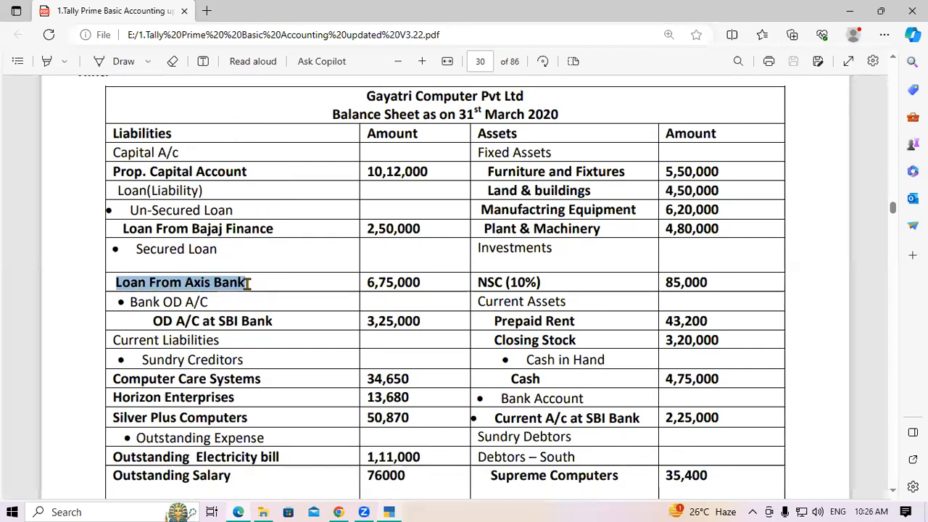
pyautogui.hotkey('alt', 'Tab')
pyautogui.hotkey('ctrl', 'v')
pyautogui.press('Return')
pyautogui.press('Return')
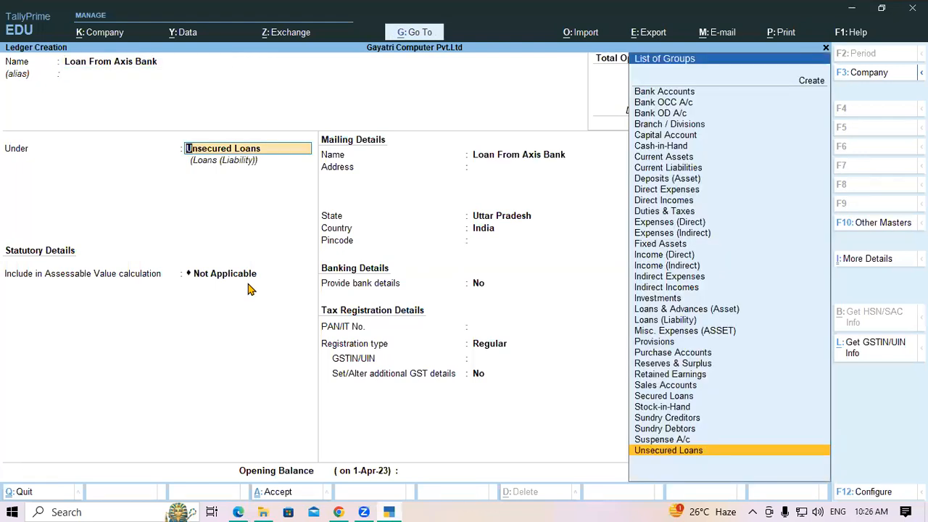
pyautogui.write('Se')
pyautogui.press('Return')
pyautogui.press('Return')
pyautogui.press('Return')
pyautogui.press('Return')
pyautogui.press('Return')
pyautogui.press('Return')
pyautogui.press('Return')
pyautogui.press('Return')
pyautogui.press('Return')
pyautogui.press('Return')
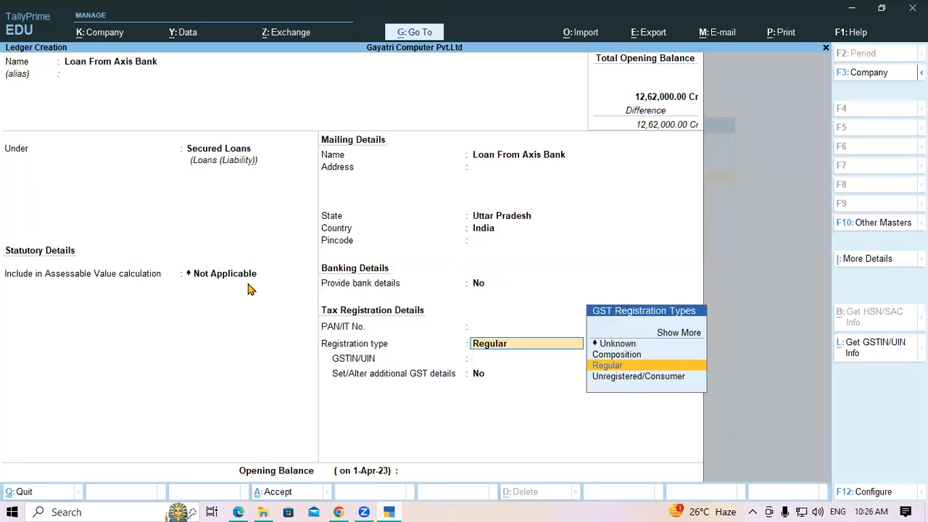
pyautogui.press('Return')
pyautogui.press('Return')
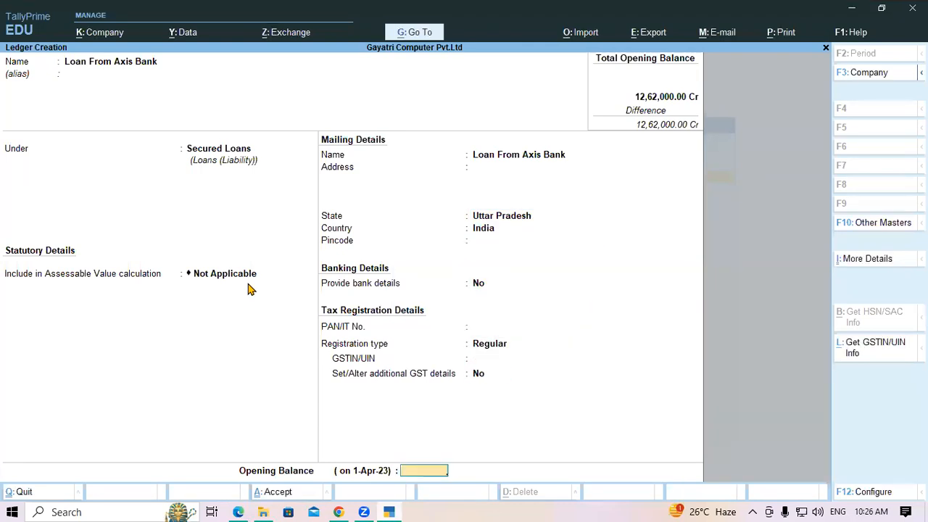
# Give the Axis Bank loan a 6,75,000 Cr opening balance and save it.
pyautogui.hotkey('alt', 'Tab')
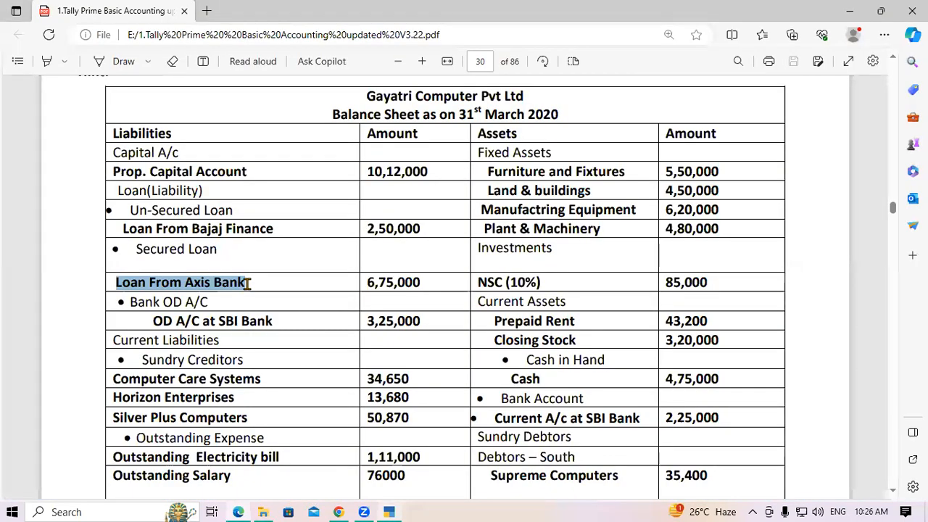
pyautogui.hotkey('alt', 'Tab')
pyautogui.write('6,75,000')
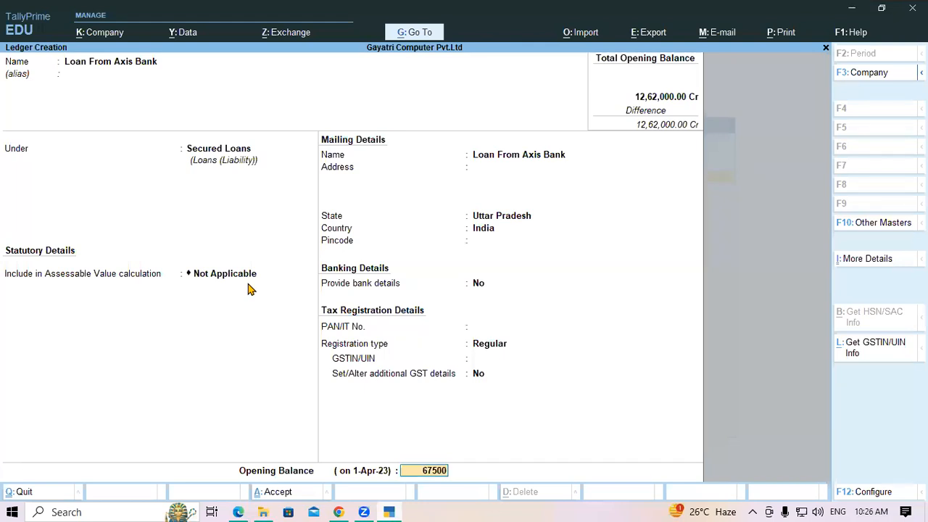
pyautogui.press('Return')
pyautogui.press('Return')
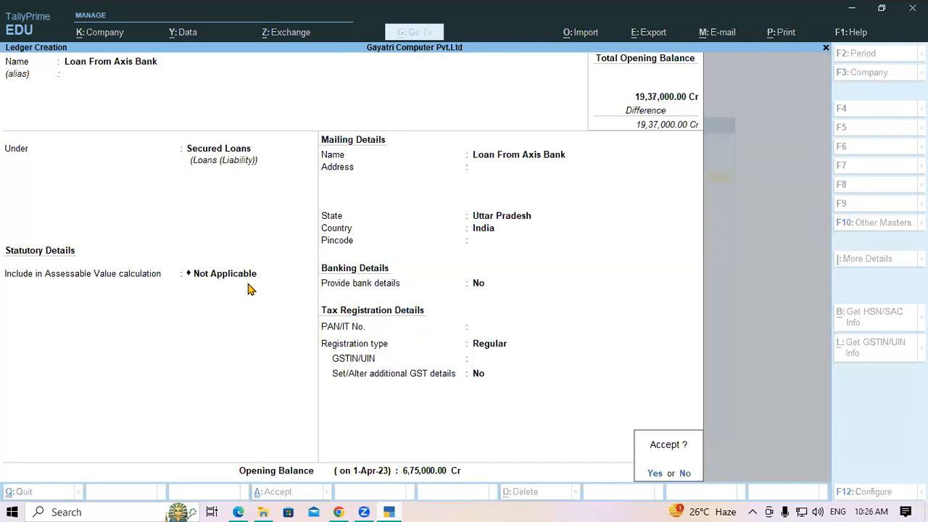
pyautogui.press('y')
pyautogui.hotkey('alt', 'Tab')
pyautogui.moveTo(123, 301); pyautogui.dragTo(212, 305)
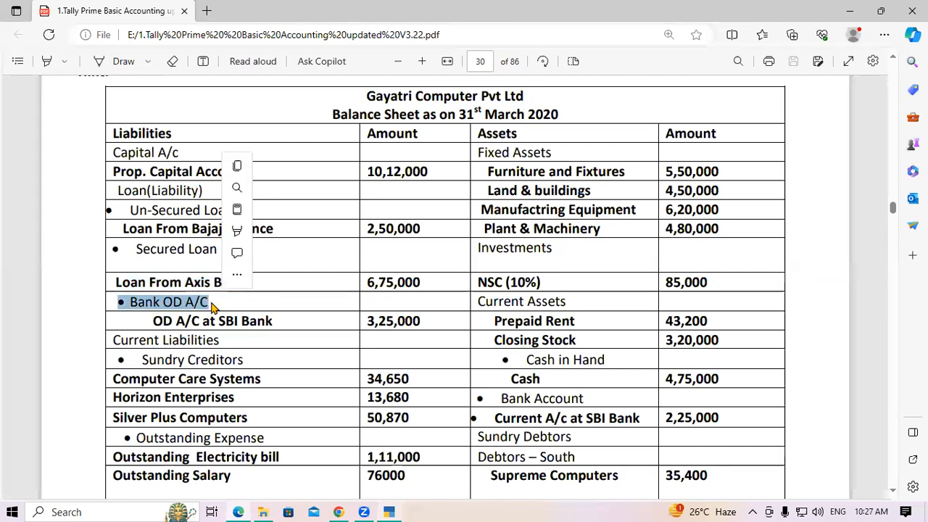
# Copy 'OD A/C at SBI Bank' from the PDF as the ledger name, grouped under Bank OD A/c.
pyautogui.click(212, 306)
pyautogui.moveTo(151, 321); pyautogui.dragTo(283, 326)
pyautogui.hotkey('ctrl', 'c')
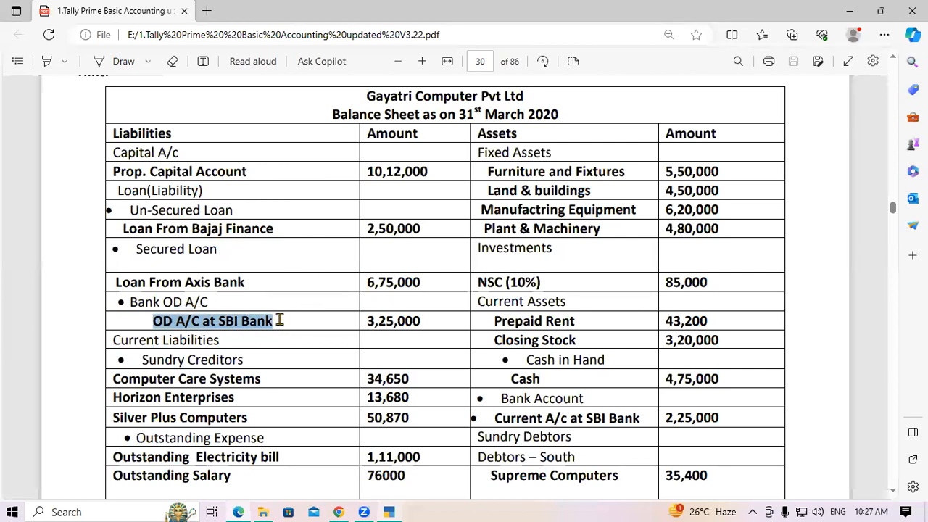
pyautogui.hotkey('alt', 'Tab')
pyautogui.hotkey('ctrl', 'v')
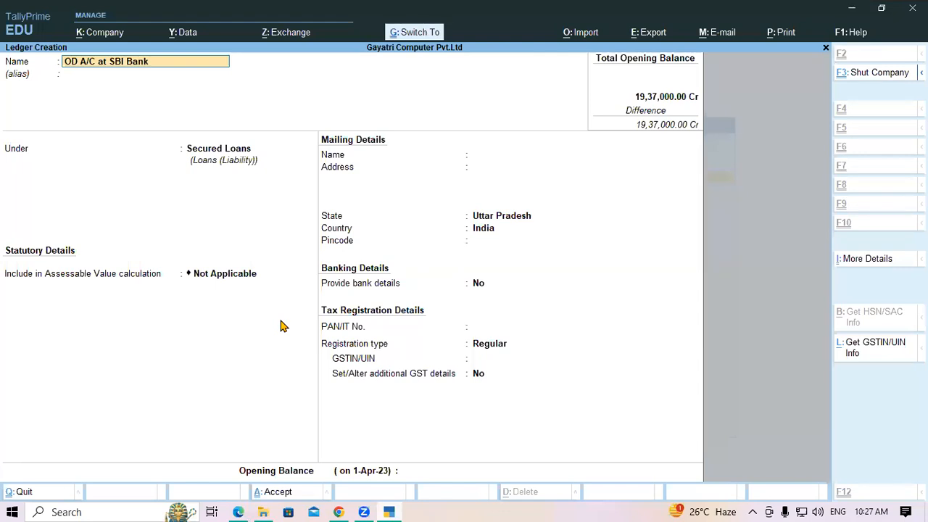
pyautogui.press('Return')
pyautogui.press('Return')
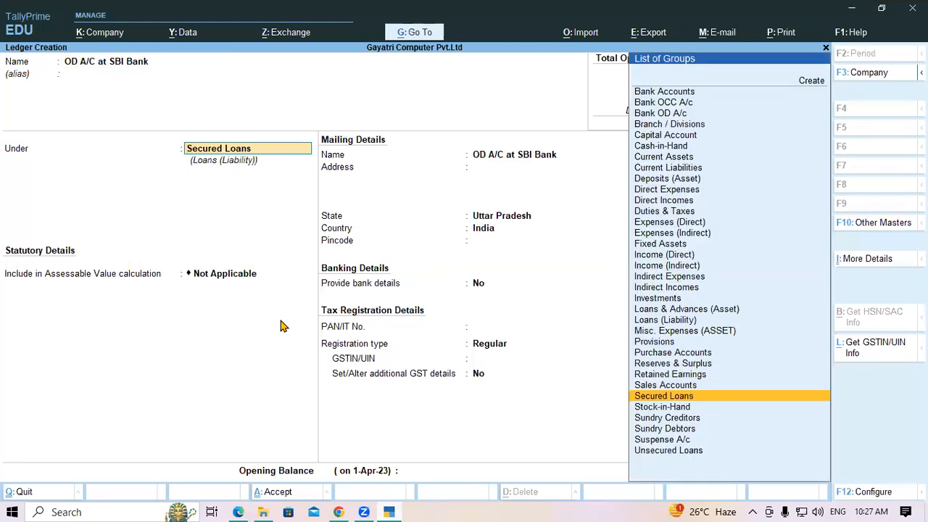
pyautogui.write('Ban')
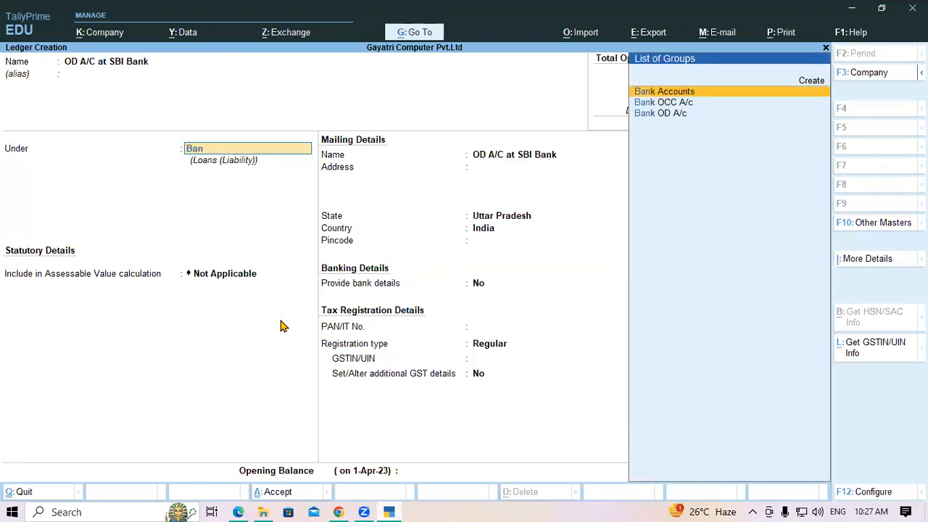
pyautogui.press('Down')
pyautogui.press('Down')
pyautogui.press('Return')
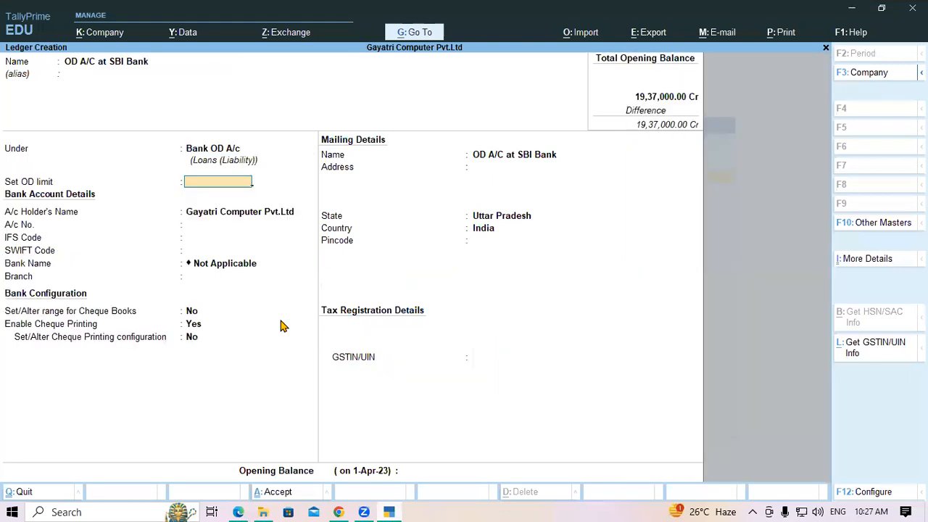
# Skip the OD limit and bank details, enter 3,25,000 Cr opening balance, and save.
pyautogui.press('Return')
pyautogui.press('Return')
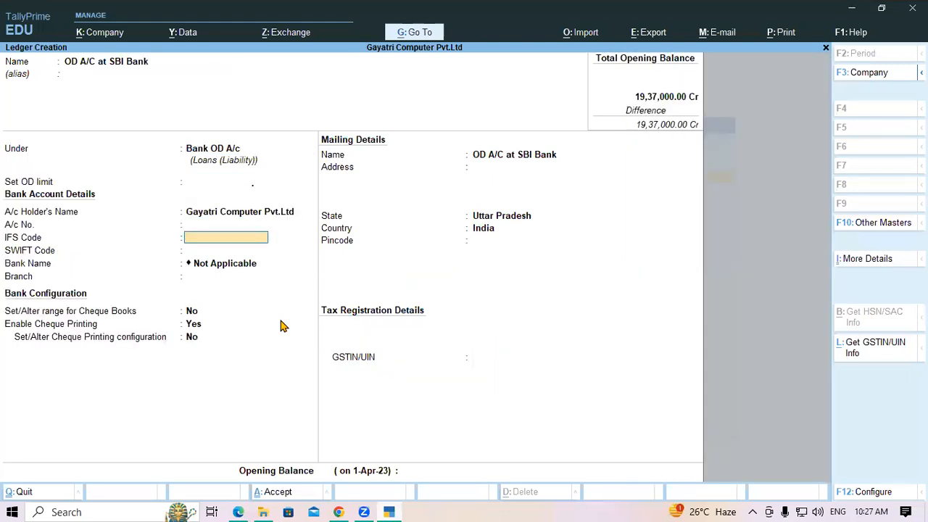
pyautogui.press('Return')
pyautogui.press('Return')
pyautogui.press('Return')
pyautogui.press('Return')
pyautogui.press('Return')
pyautogui.press('Return')
pyautogui.press('Return')
pyautogui.press('Return')
pyautogui.press('Return')
pyautogui.press('Return')
pyautogui.press('Return')
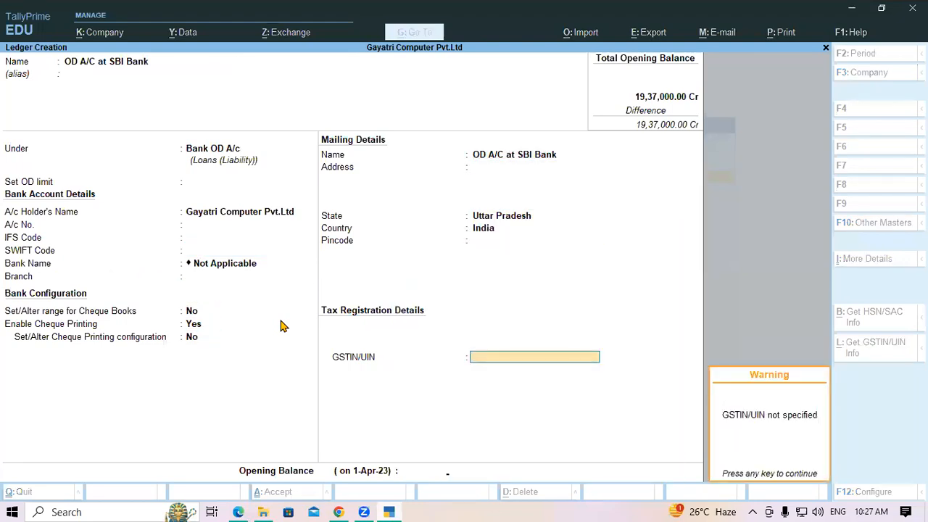
pyautogui.press('Return')
pyautogui.hotkey('alt', 'Tab')
pyautogui.hotkey('alt', 'Tab')
pyautogui.write('3,25,000')
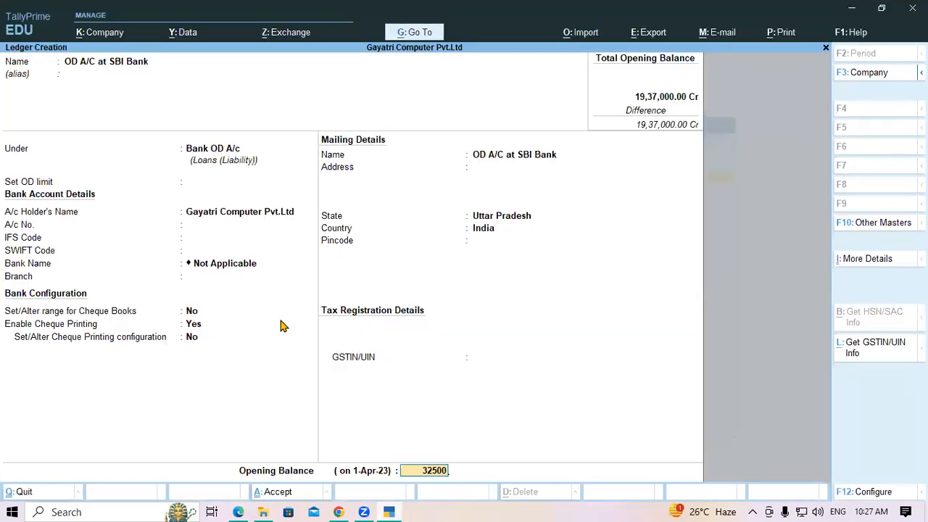
pyautogui.press('Return')
pyautogui.press('Return')
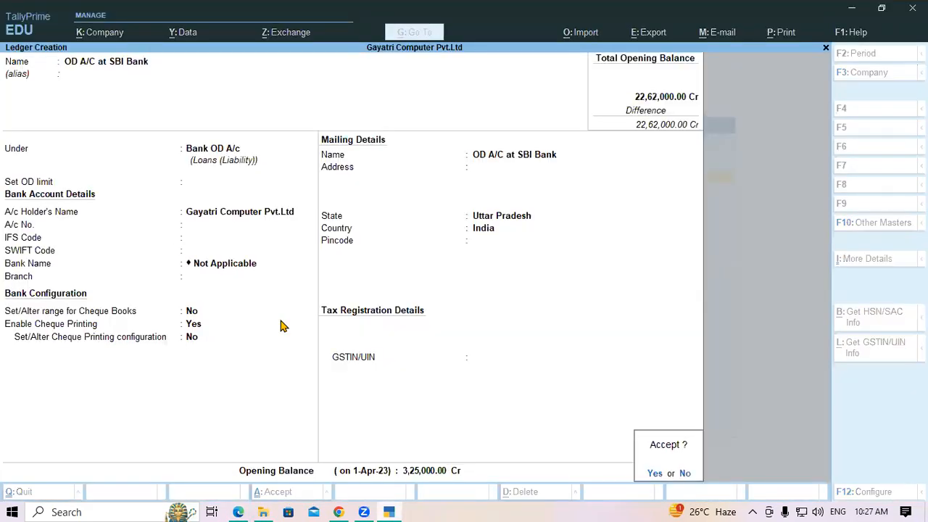
pyautogui.press('Return')
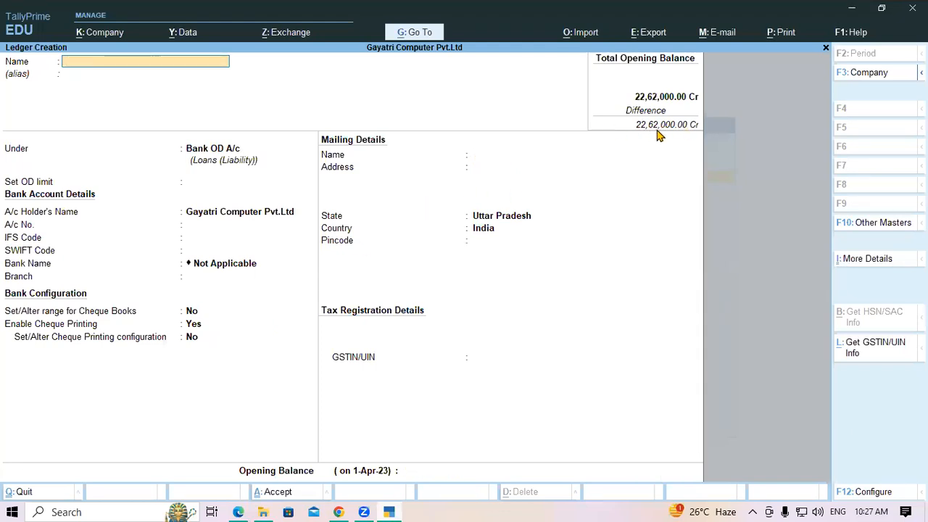
# Copy 'Computer Care Systems' from the balance sheet's Sundry Creditors list.
pyautogui.hotkey('alt', 'Tab')
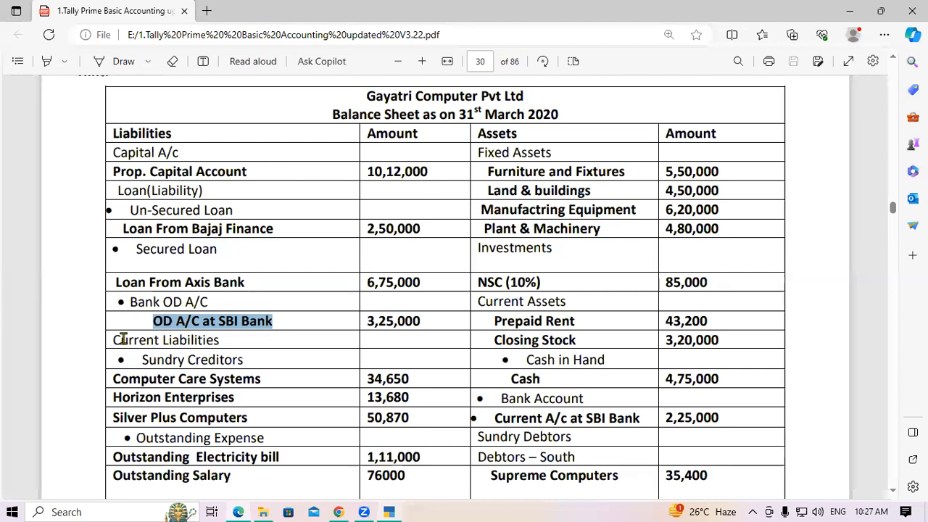
pyautogui.moveTo(127, 340); pyautogui.dragTo(231, 343)
pyautogui.scroll(-1, 135, 333)
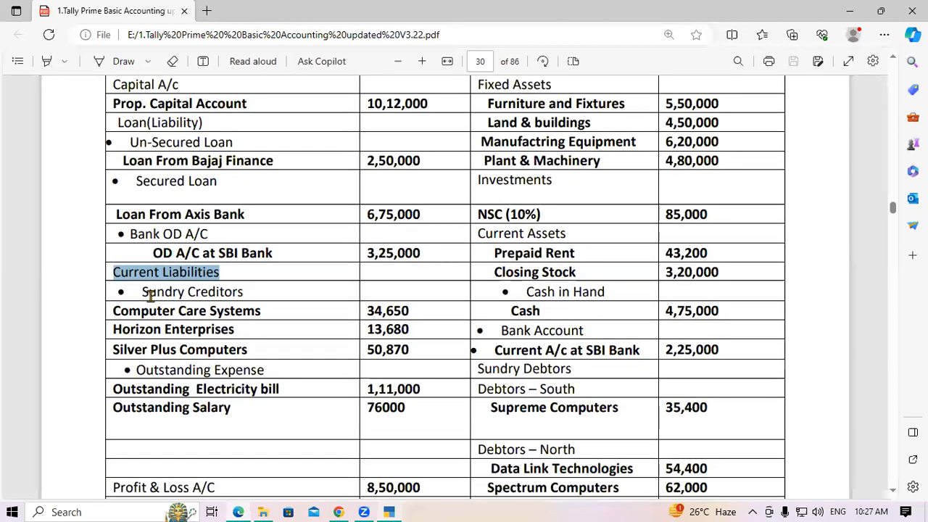
pyautogui.moveTo(142, 292); pyautogui.dragTo(254, 291)
pyautogui.click(254, 291)
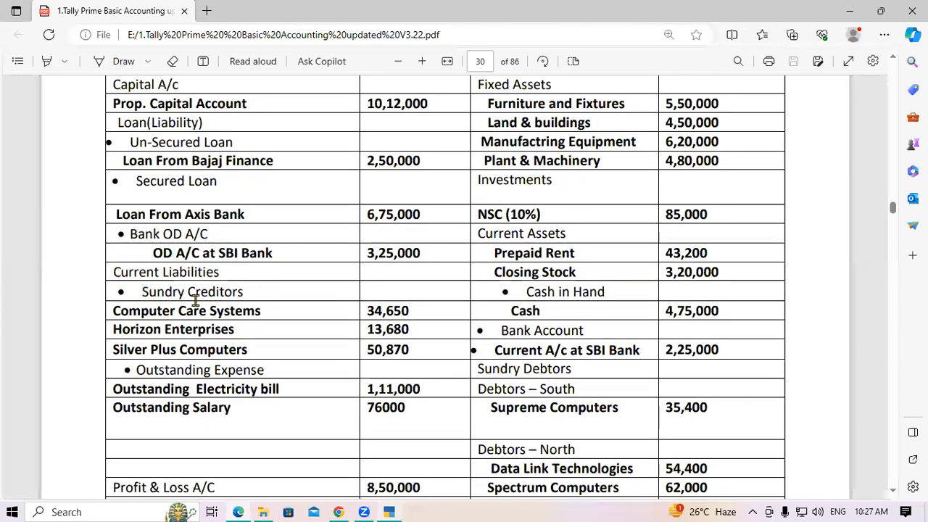
pyautogui.moveTo(116, 311); pyautogui.dragTo(273, 317)
pyautogui.hotkey('ctrl', 'c')
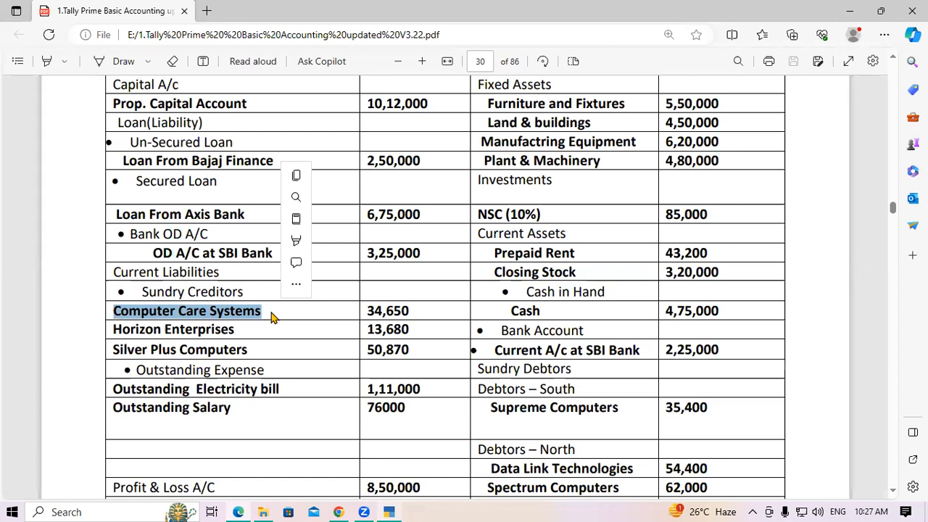
pyautogui.click(272, 312)
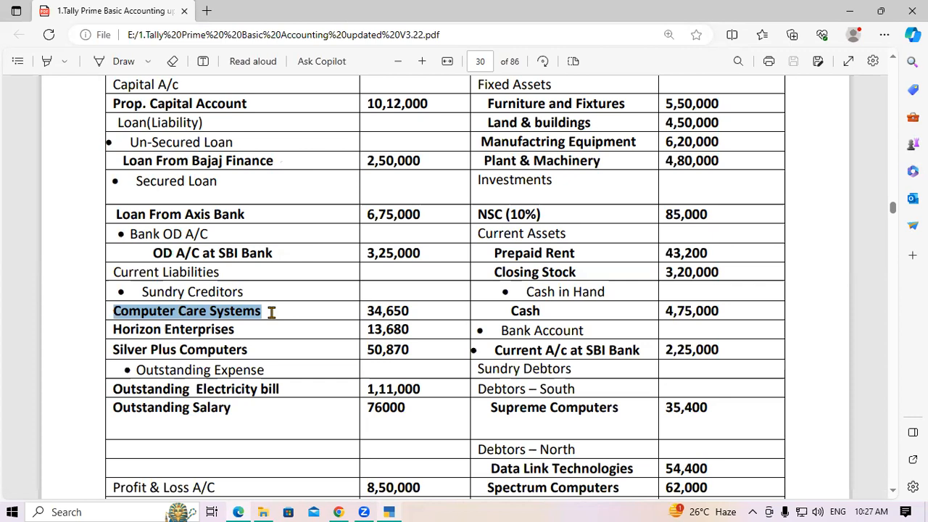
pyautogui.click(389, 512)
# Paste Computer Care Systems as the ledger name under Sundry Creditors.
pyautogui.hotkey('ctrl', 'v')
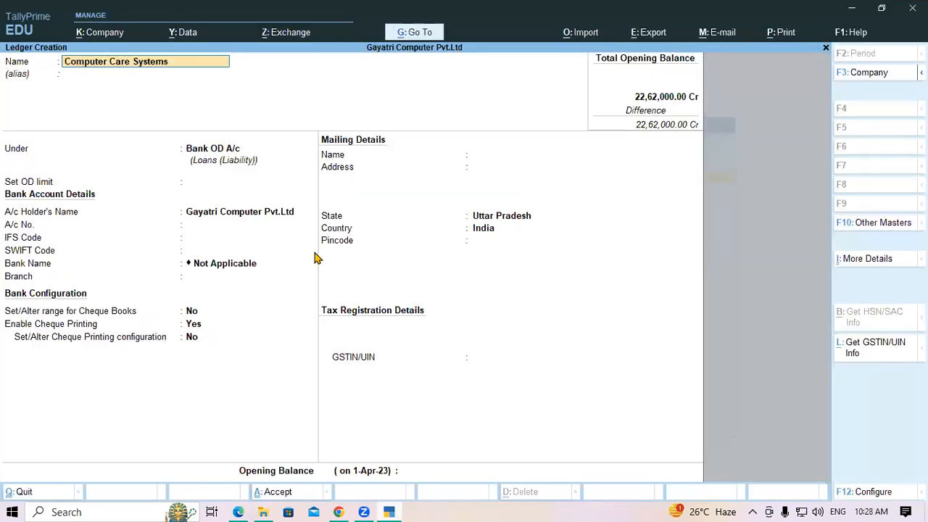
pyautogui.press('Return')
pyautogui.press('Return')
pyautogui.write('Sun')
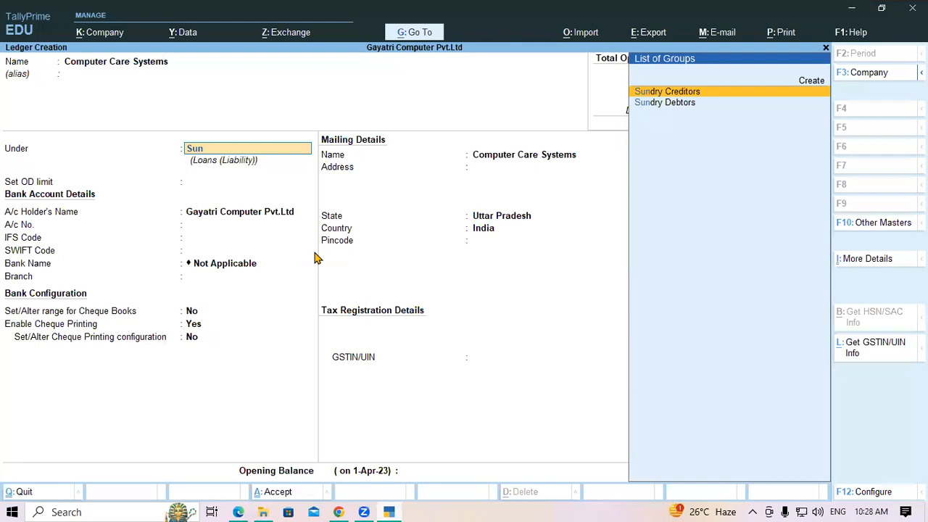
pyautogui.press('Return')
pyautogui.press('Return')
pyautogui.press('Return')
pyautogui.press('Return')
# Enter a 36,650 Cr opening balance and accept its bill-wise breakup.
pyautogui.press('Return')
pyautogui.press('Return')
pyautogui.press('Return')
pyautogui.press('Return')
pyautogui.press('Return')
pyautogui.press('Return')
pyautogui.press('Return')
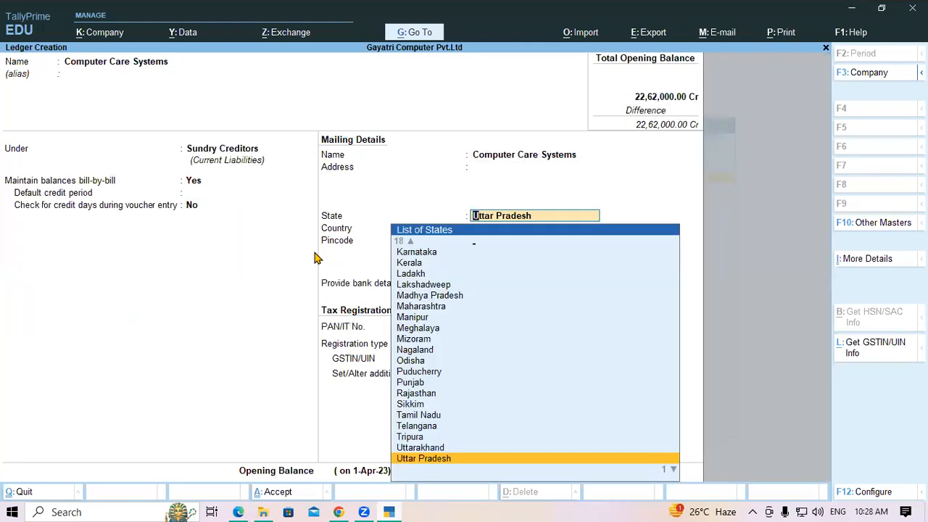
pyautogui.press('Return')
pyautogui.press('Return')
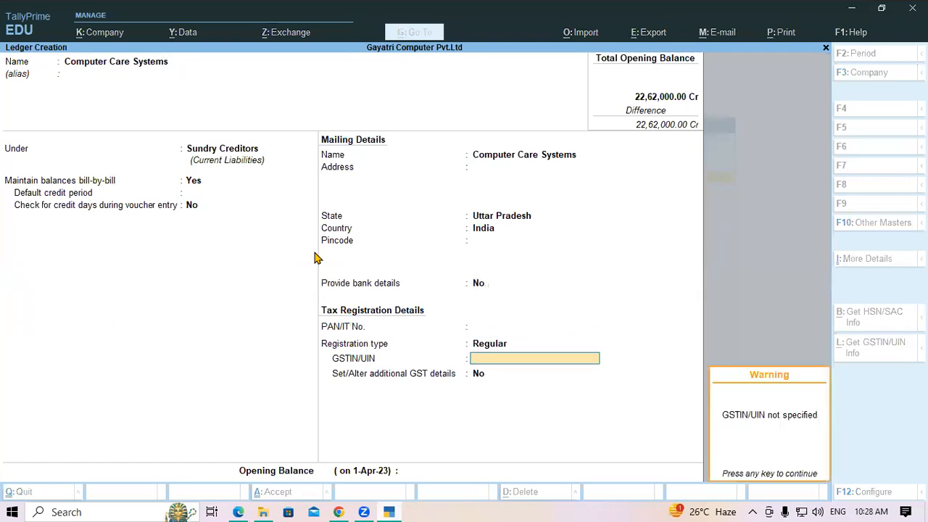
pyautogui.press('Return')
pyautogui.press('Return')
pyautogui.write('36')
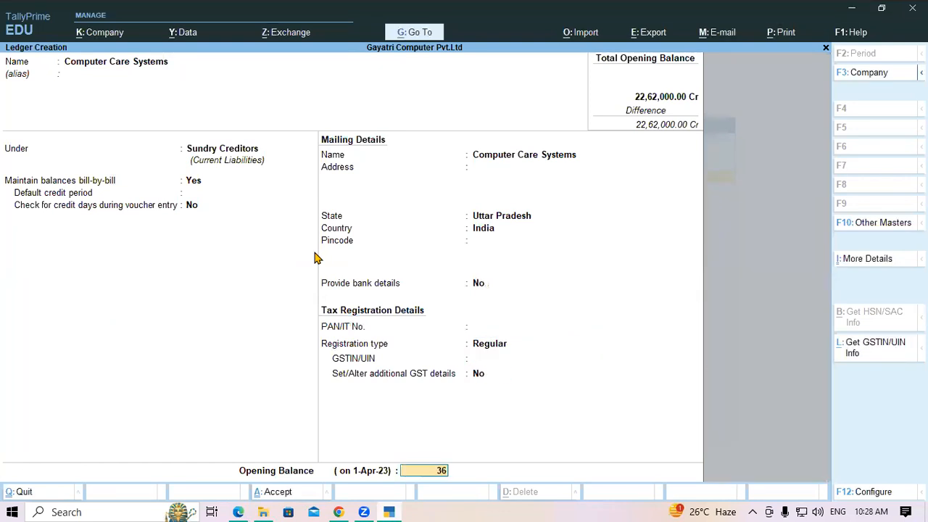
pyautogui.hotkey('alt', 'Tab')
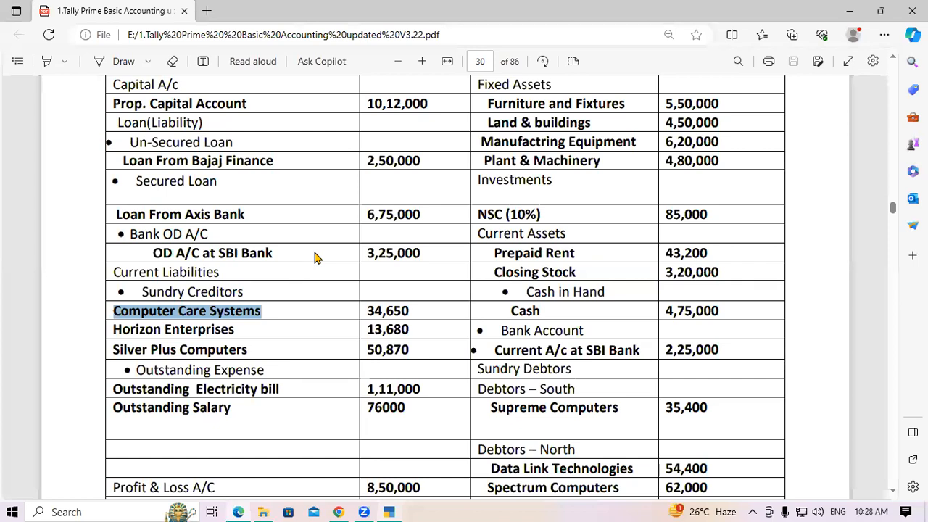
pyautogui.hotkey('alt', 'Tab')
pyautogui.write('650')
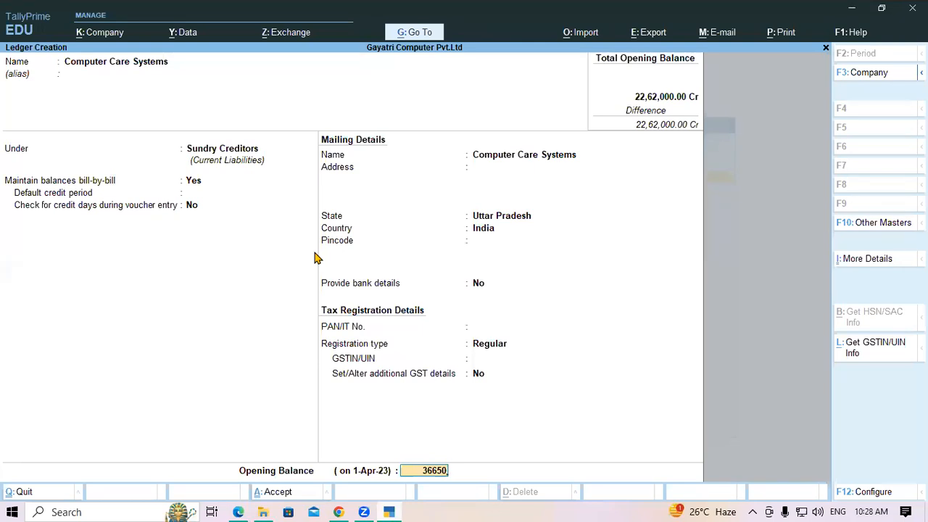
pyautogui.press('Return')
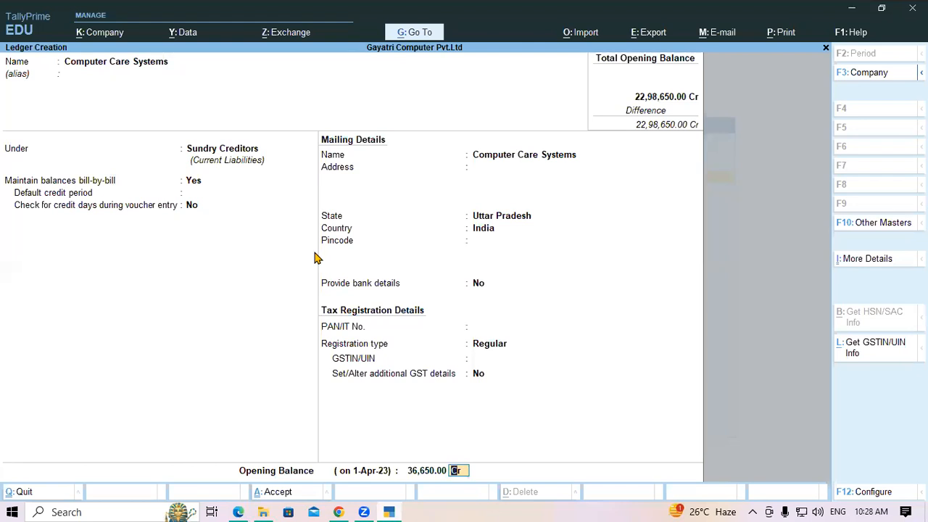
pyautogui.press('Return')
pyautogui.press('Return')
pyautogui.press('Return')
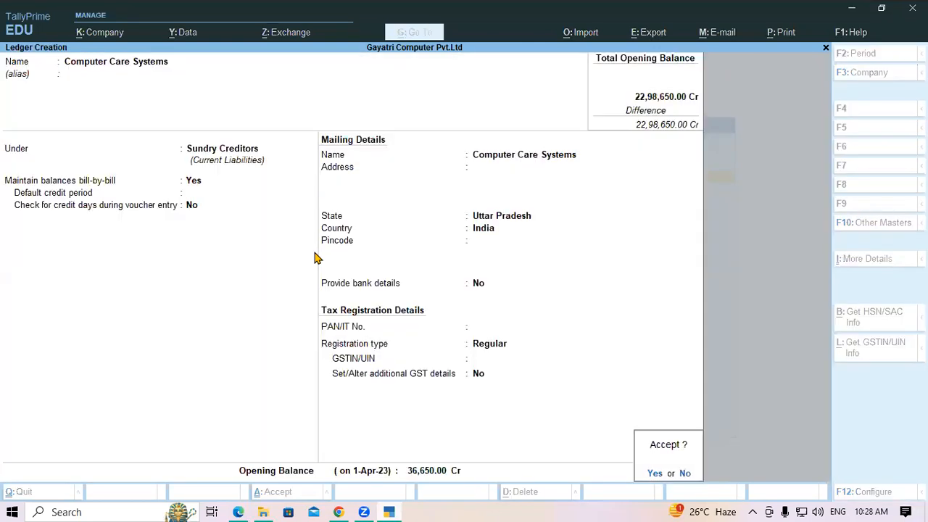
pyautogui.press('Return')
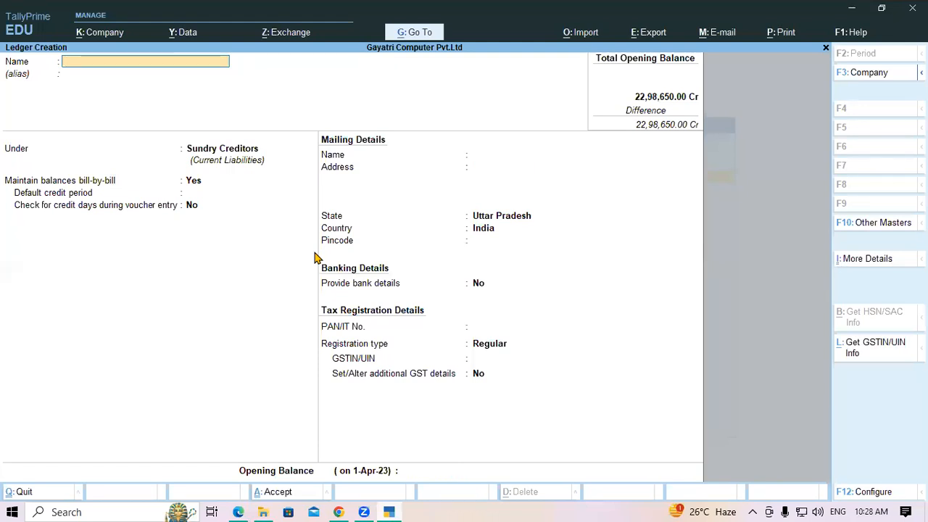
# In the balance sheet PDF, check Horizon Enterprises' 13,680 amount against the 34,650 above it.
pyautogui.hotkey('alt', 'Tab')
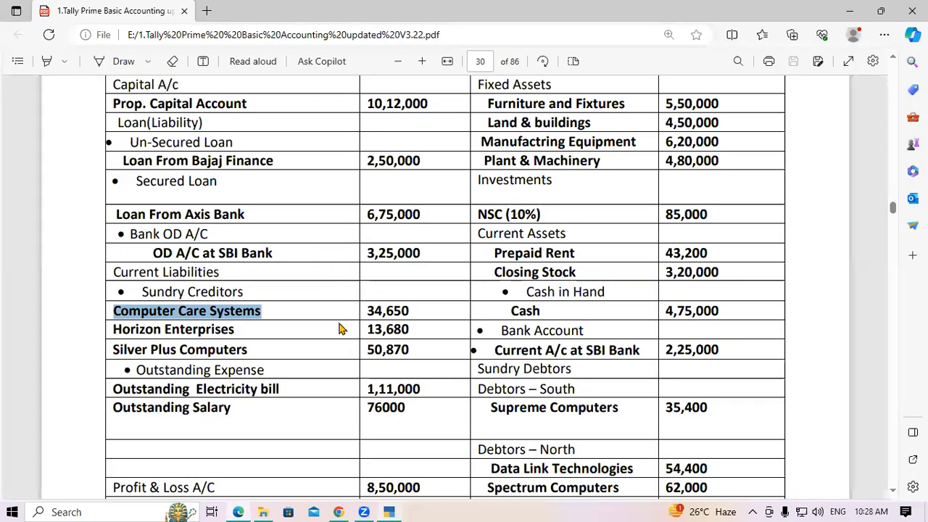
pyautogui.click(255, 331)
pyautogui.moveTo(113, 331); pyautogui.dragTo(234, 330)
pyautogui.click(304, 333)
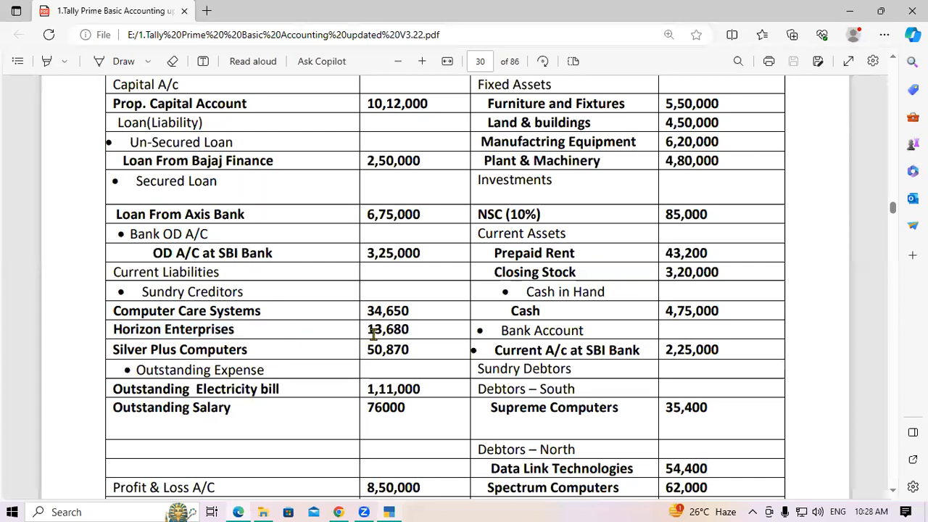
pyautogui.moveTo(367, 330); pyautogui.dragTo(418, 330)
pyautogui.click(418, 331)
pyautogui.moveTo(369, 330); pyautogui.dragTo(414, 328)
pyautogui.click(412, 329)
pyautogui.click(413, 330)
pyautogui.moveTo(366, 330); pyautogui.dragTo(414, 327)
pyautogui.click(412, 329)
pyautogui.moveTo(370, 331); pyautogui.dragTo(423, 335)
pyautogui.click(423, 335)
pyautogui.moveTo(367, 312); pyautogui.dragTo(413, 313)
pyautogui.click(410, 311)
pyautogui.moveTo(367, 328); pyautogui.dragTo(414, 330)
pyautogui.click(413, 332)
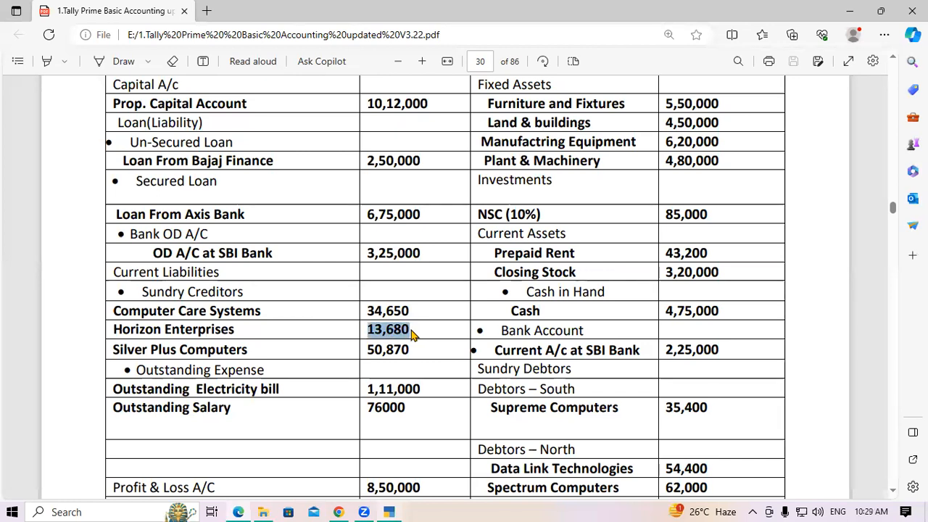
# Copy the creditor name Horizon Enterprises from the balance sheet.
pyautogui.click(410, 329)
pyautogui.moveTo(113, 329); pyautogui.dragTo(233, 331)
pyautogui.click(233, 331)
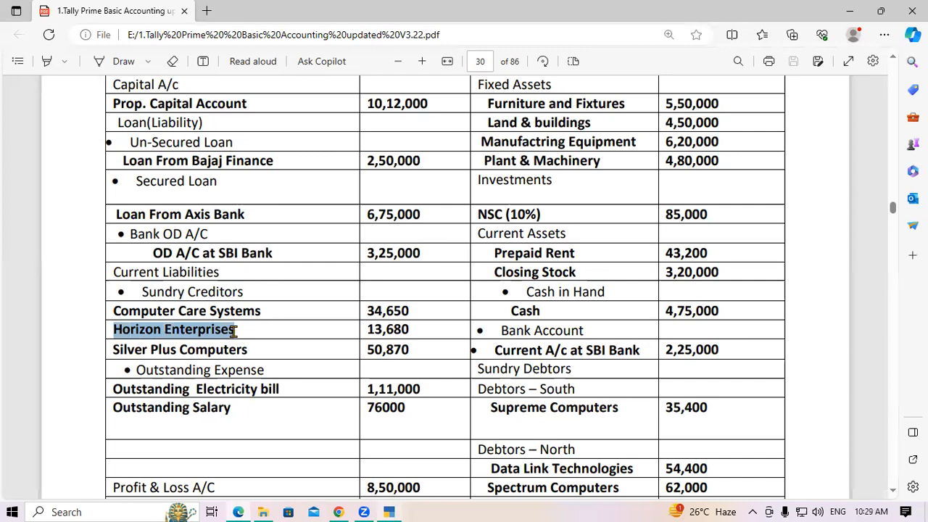
# Create the Horizon Enterprises ledger under Sundry Creditors with a 15,480 Cr opening balance.
pyautogui.hotkey('alt', 'Tab')
pyautogui.hotkey('ctrl', 'alt', 'v')
pyautogui.press('Return')
pyautogui.press('Return')
pyautogui.press('Return')
pyautogui.press('Return')
pyautogui.press('Return')
pyautogui.press('Return')
pyautogui.press('Return')
pyautogui.press('Return')
pyautogui.press('Return')
pyautogui.press('Return')
pyautogui.press('Return')
pyautogui.press('Return')
pyautogui.press('Return')
pyautogui.press('Return')
pyautogui.press('Return')
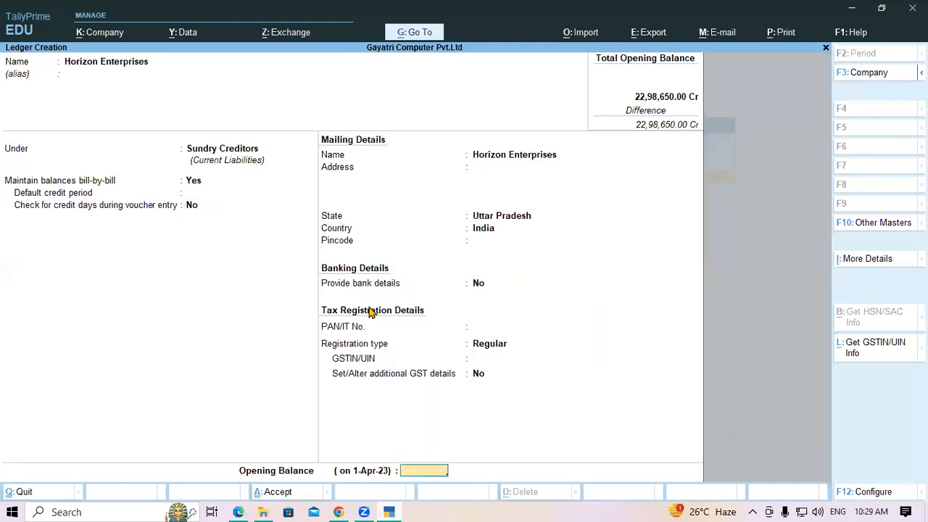
pyautogui.write('15480')
pyautogui.press('Return')
pyautogui.press('Return')
pyautogui.press('Return')
pyautogui.press('Return')
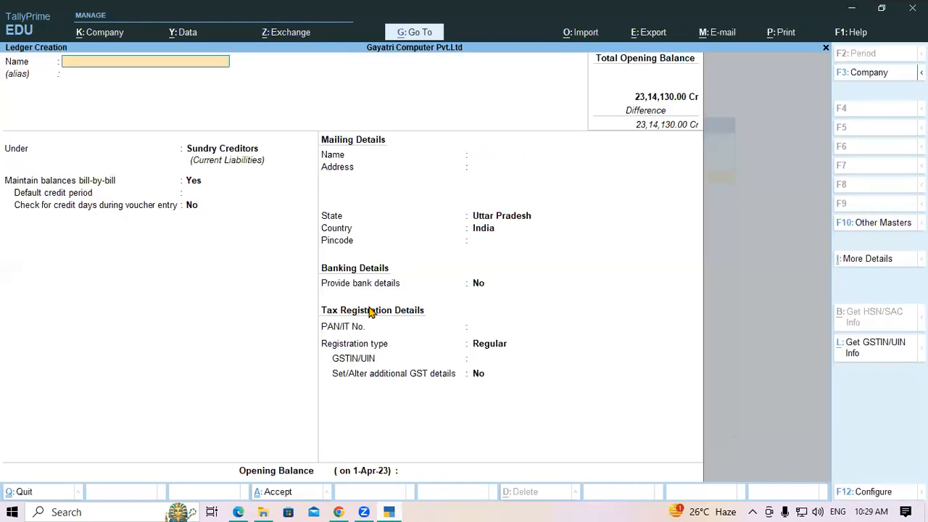
# Copy Silver Plus Computers from the PDF and create its creditor ledger at 50,870 Cr.
pyautogui.hotkey('alt', 'Tab')
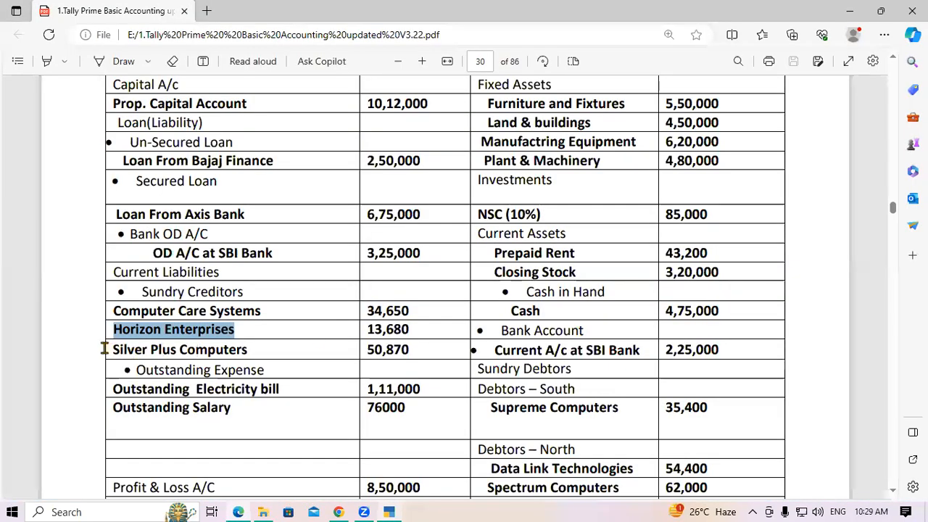
pyautogui.moveTo(113, 349); pyautogui.dragTo(257, 349)
pyautogui.hotkey('ctrl', 'c')
pyautogui.hotkey('alt', 'Tab')
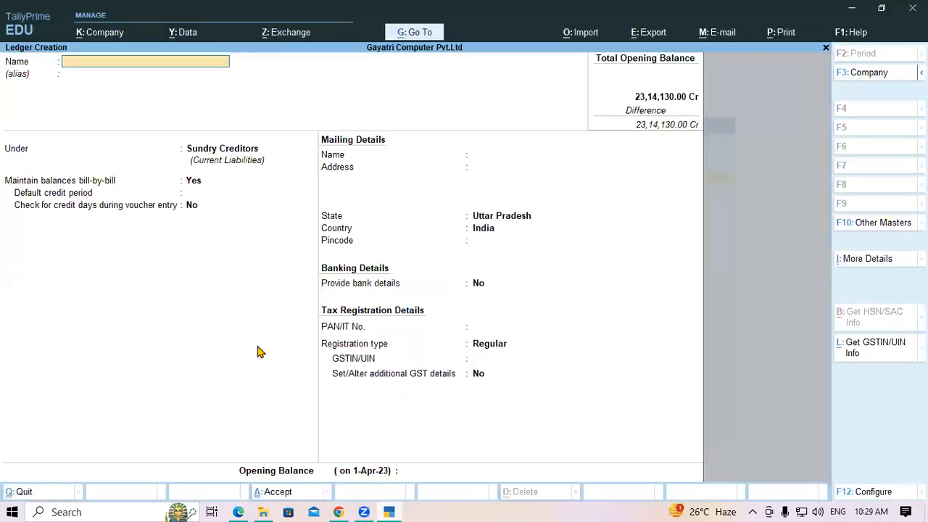
pyautogui.hotkey('ctrl', 'v')
pyautogui.press('Return')
pyautogui.press('Return')
pyautogui.press('Return')
pyautogui.press('Return')
pyautogui.press('Return')
pyautogui.press('Return')
pyautogui.press('Return')
pyautogui.press('Return')
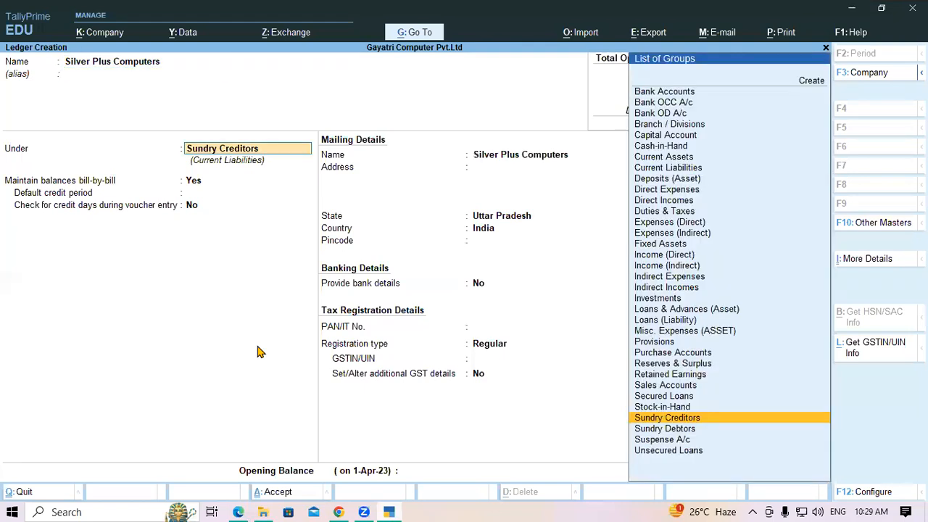
pyautogui.press('Return')
pyautogui.press('Return')
pyautogui.press('Return')
pyautogui.press('Return')
pyautogui.press('Return')
pyautogui.press('Return')
pyautogui.press('Return')
pyautogui.press('Return')
pyautogui.press('Return')
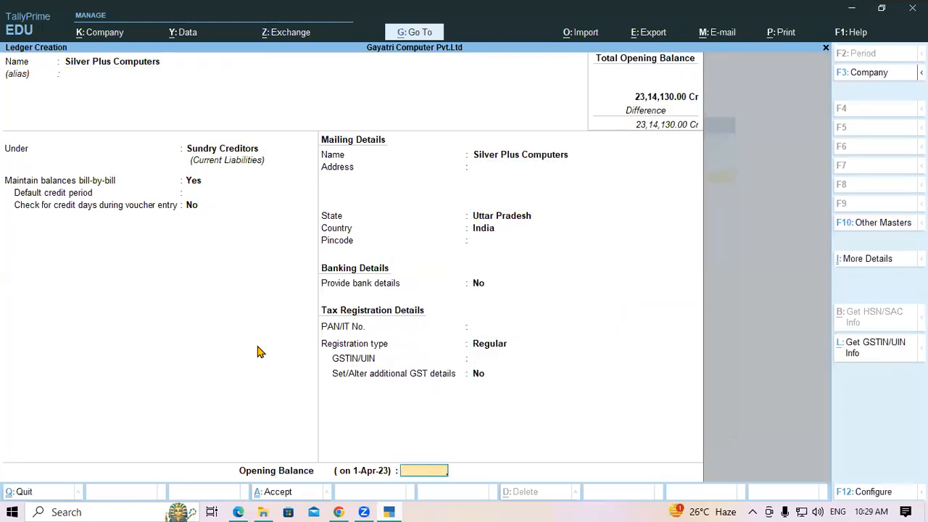
pyautogui.hotkey('alt', 'Tab')
pyautogui.hotkey('alt', 'Tab')
pyautogui.write('50870')
pyautogui.hotkey('alt', 'Tab')
pyautogui.hotkey('alt', 'Tab')
pyautogui.press('Return')
pyautogui.press('Return')
pyautogui.press('Return')
pyautogui.press('Return')
pyautogui.hotkey('alt', 'Tab')
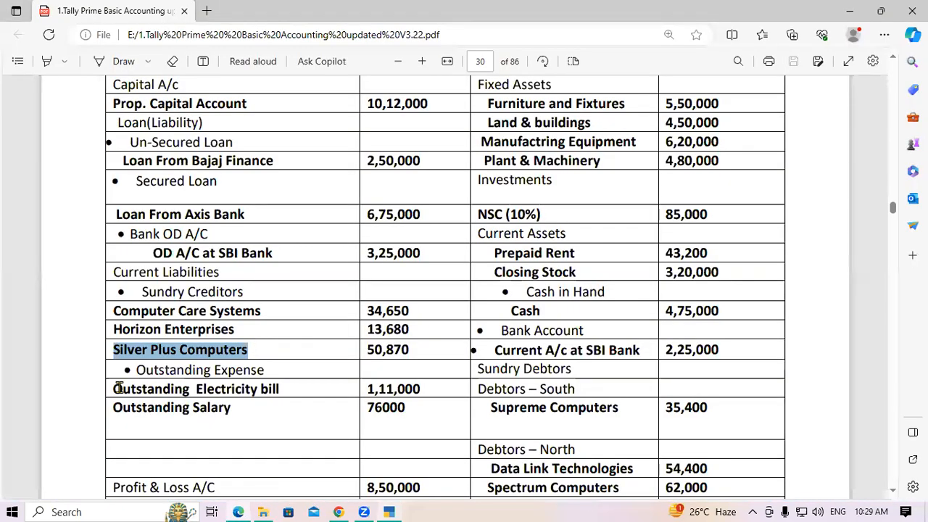
# Select and copy 'Outstanding Electricity bill' from the balance sheet PDF.
pyautogui.moveTo(136, 370); pyautogui.dragTo(275, 380)
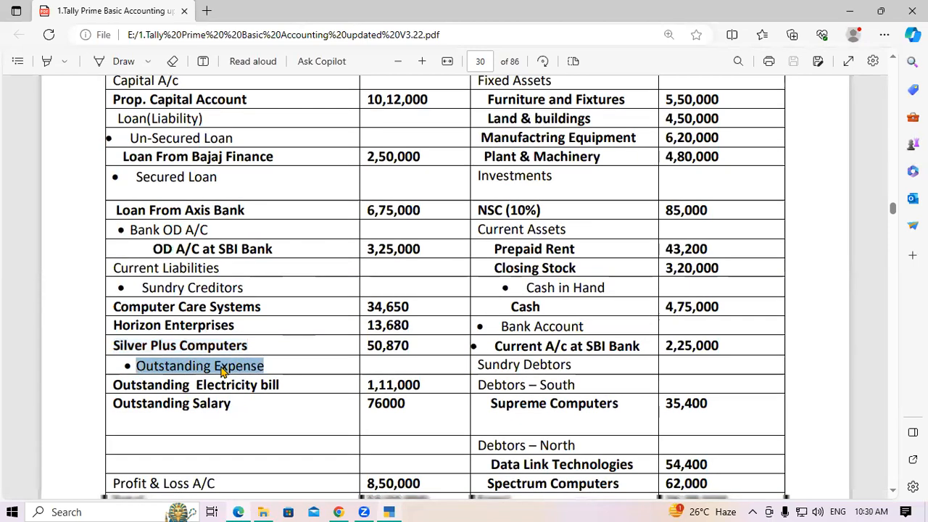
pyautogui.scroll(-1, 224, 367)
pyautogui.moveTo(114, 321); pyautogui.dragTo(287, 323)
pyautogui.rightClick(289, 328)
pyautogui.press('Escape')
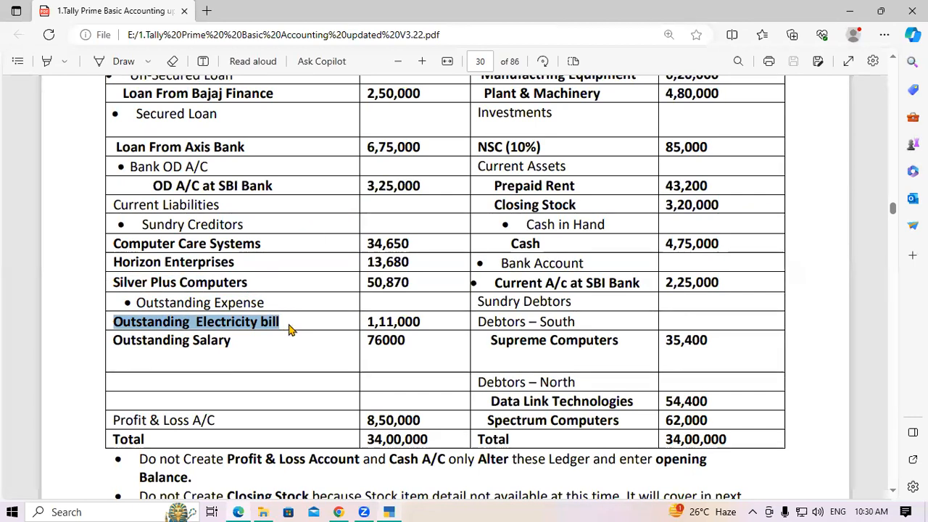
pyautogui.hotkey('alt', 'Tab')
# Enter Outstanding Electricity bill as the ledger name and start creating a new group from Under.
pyautogui.hotkey('ctrl', 'alt', 'v')
pyautogui.press('Return')
pyautogui.press('Return')
pyautogui.press('Return')
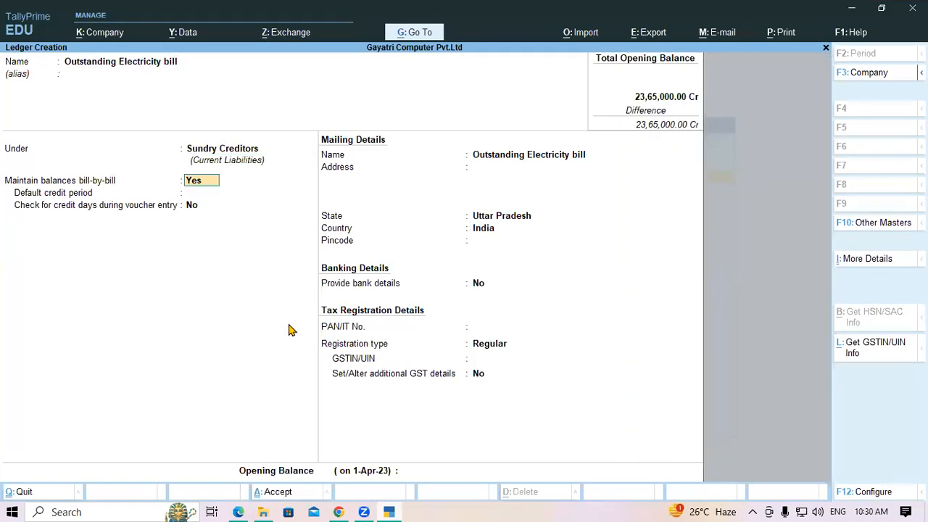
pyautogui.press('BackSpace')
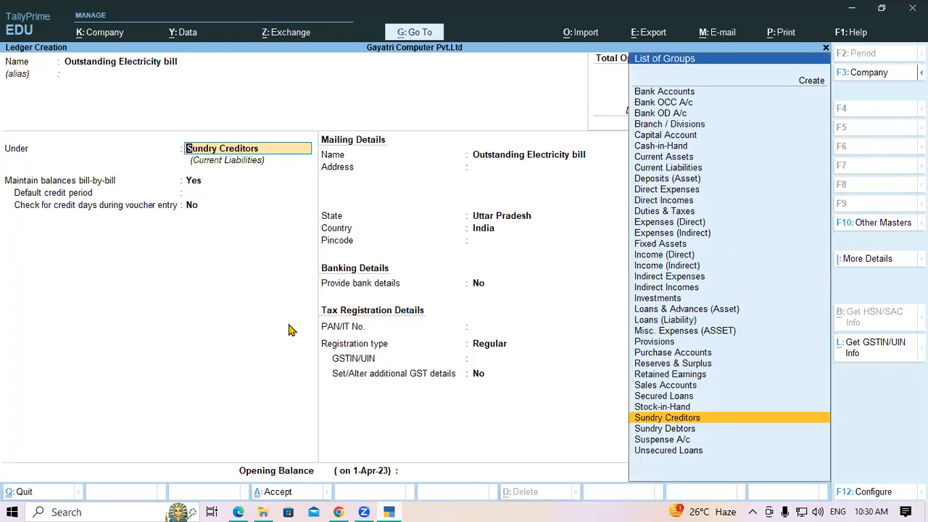
pyautogui.write('Ou')
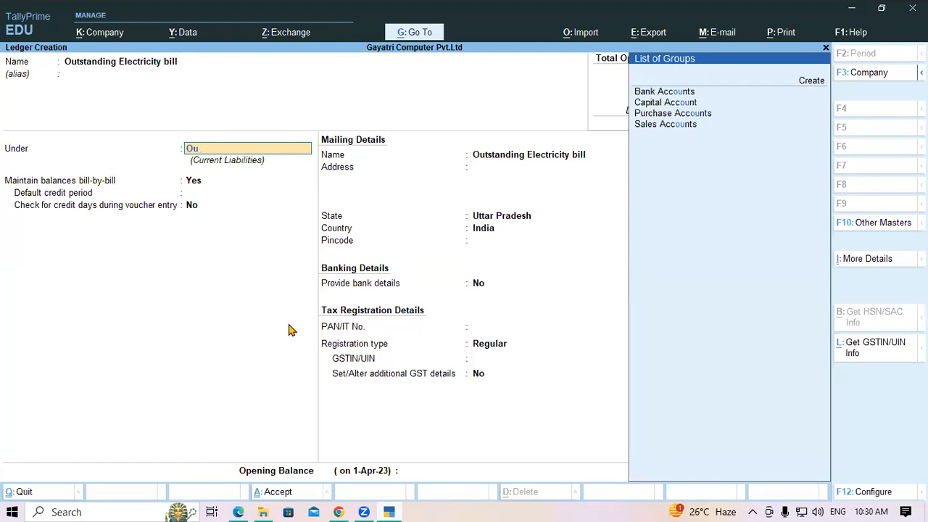
pyautogui.press('BackSpace')
pyautogui.press('BackSpace')
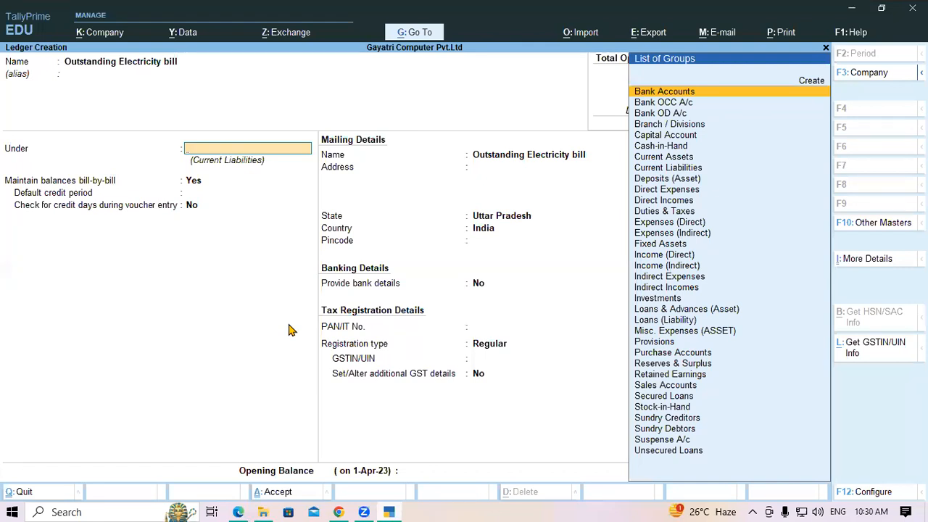
pyautogui.hotkey('alt', 'c')
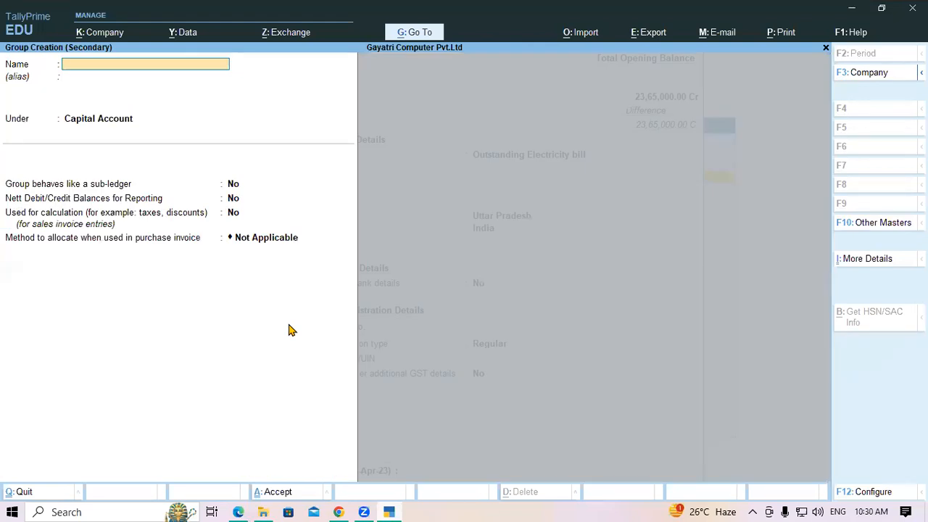
# Copy 'Outstanding Expense' from the PDF and use it as the new group's name.
pyautogui.hotkey('alt', 'Tab')
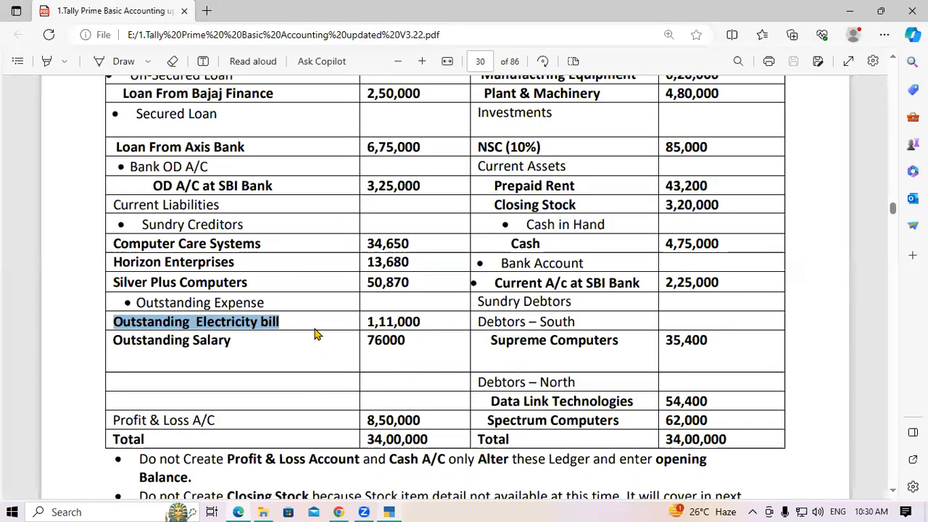
pyautogui.click(193, 303)
pyautogui.moveTo(136, 303); pyautogui.dragTo(268, 301)
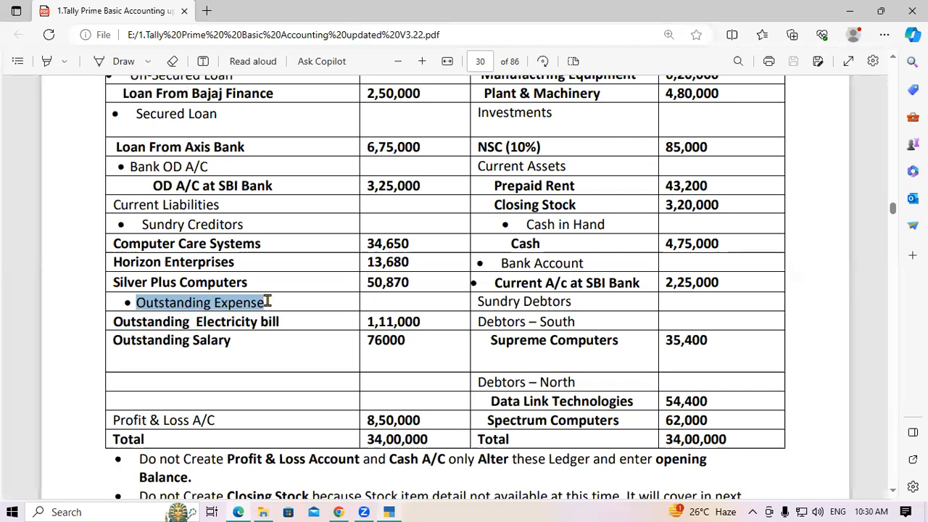
pyautogui.hotkey('alt', 'Tab')
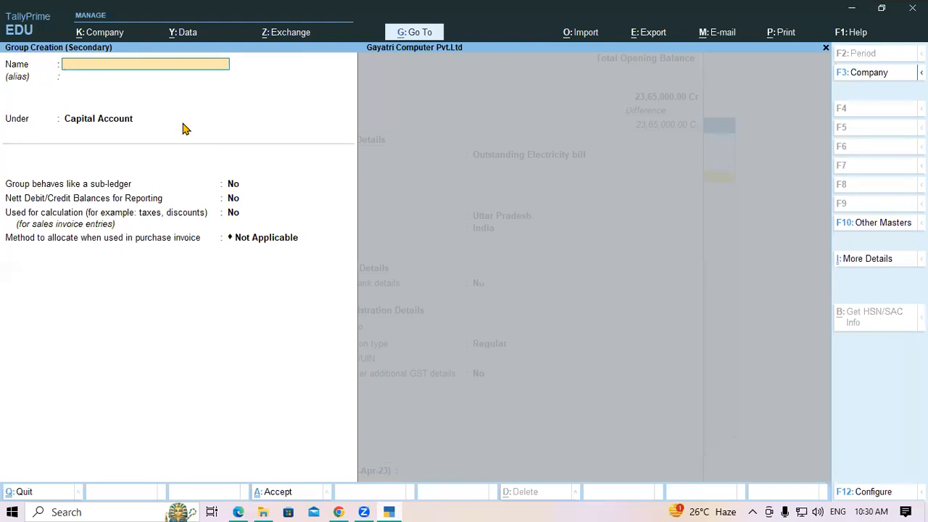
pyautogui.hotkey('ctrl', 'v')
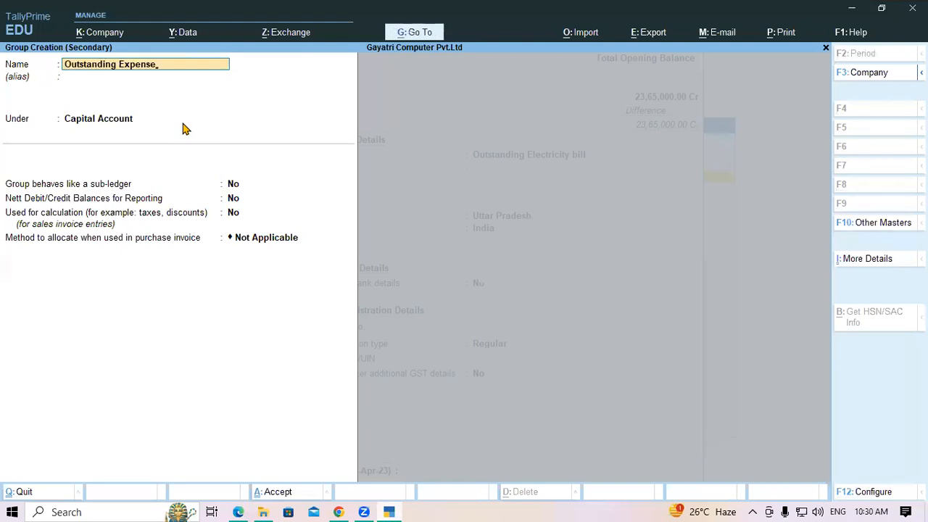
pyautogui.press('Return')
# Place the Outstanding Expense group under Current Liabilities and save it.
pyautogui.press('Return')
pyautogui.write('Cure')
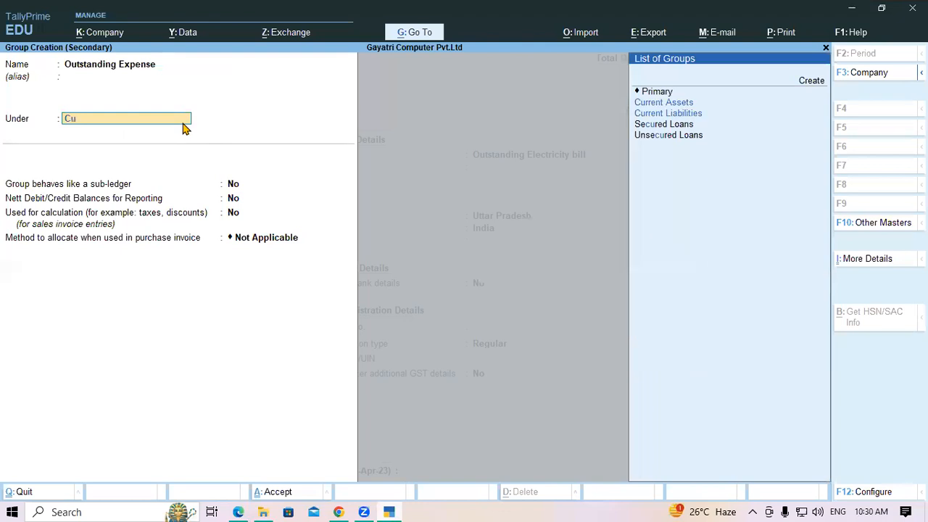
pyautogui.press('BackSpace')
pyautogui.press('Down')
pyautogui.press('Down')
pyautogui.press('Return')
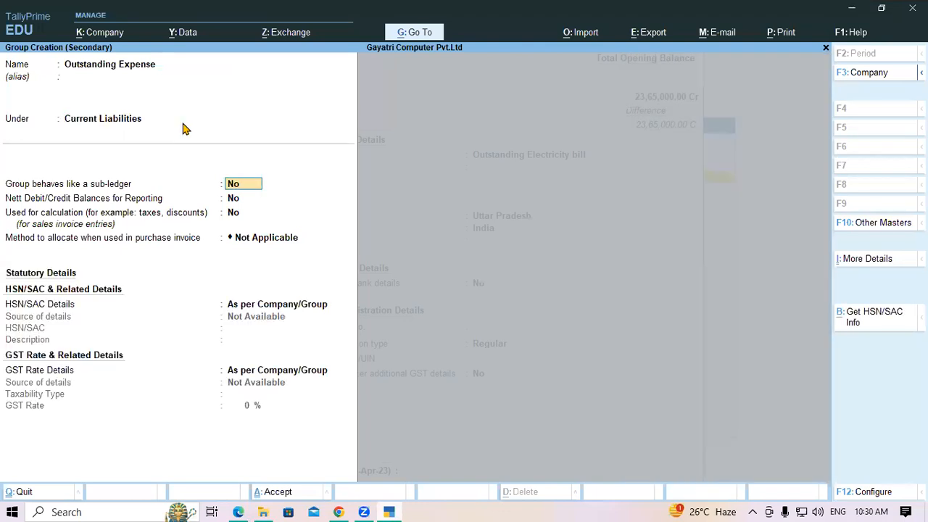
pyautogui.press('Return')
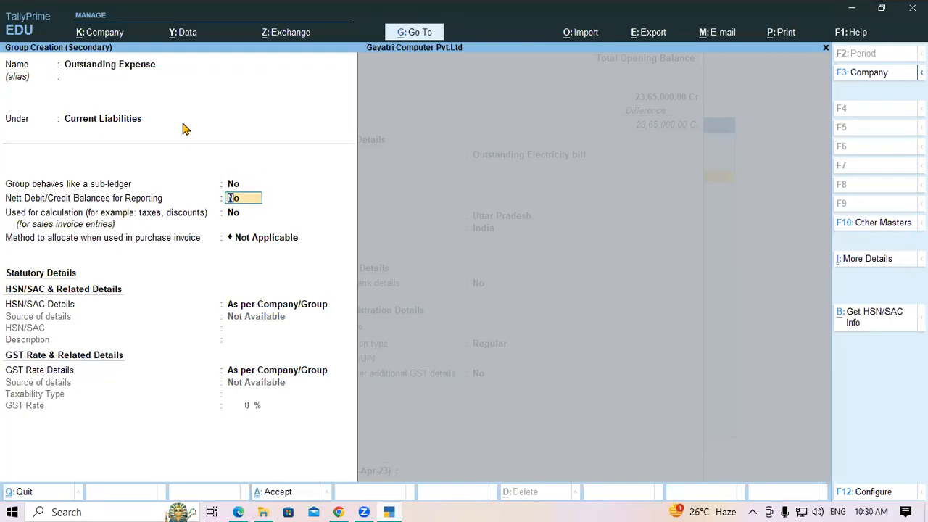
pyautogui.hotkey('ctrl', 'a')
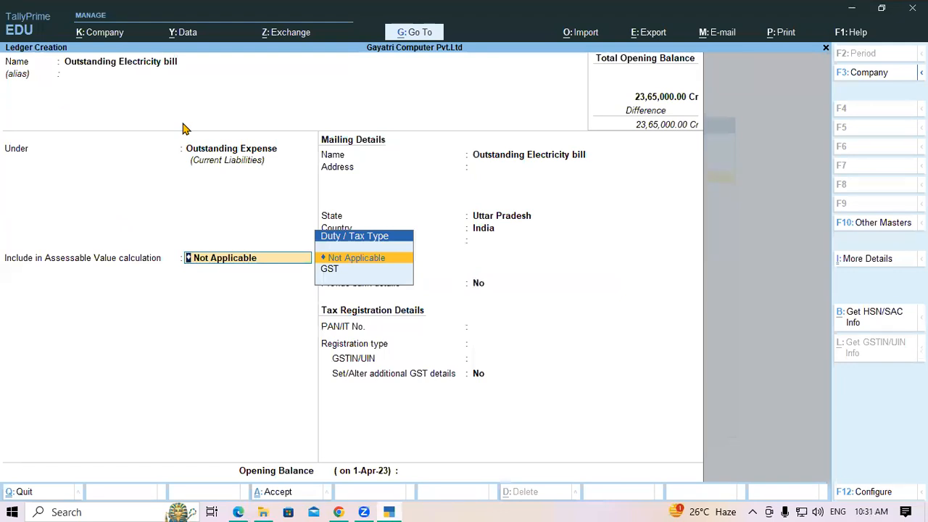
# Give Outstanding Electricity bill a 1,11,000 Cr opening balance and save the ledger.
pyautogui.press('Return')
pyautogui.press('Return')
pyautogui.press('Return')
pyautogui.press('Return')
pyautogui.press('Return')
pyautogui.press('Return')
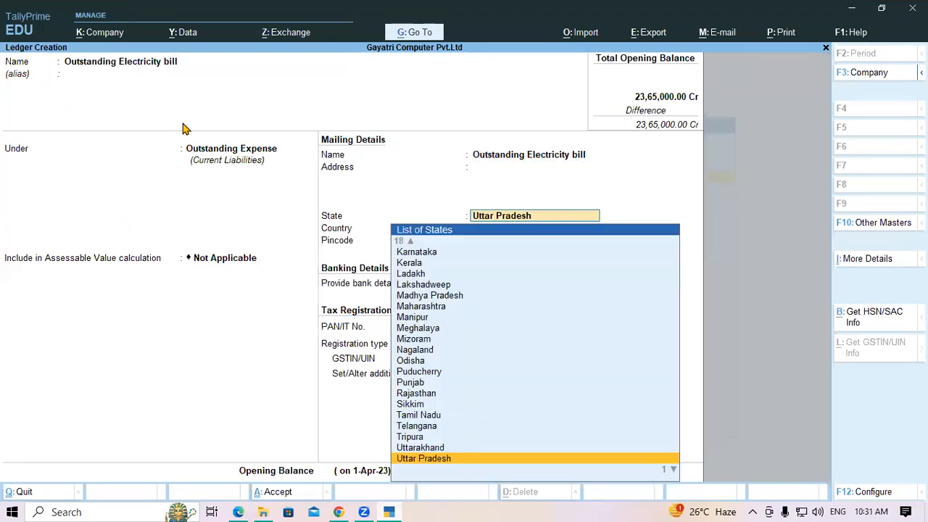
pyautogui.press('Return')
pyautogui.press('Return')
pyautogui.press('Return')
pyautogui.press('Return')
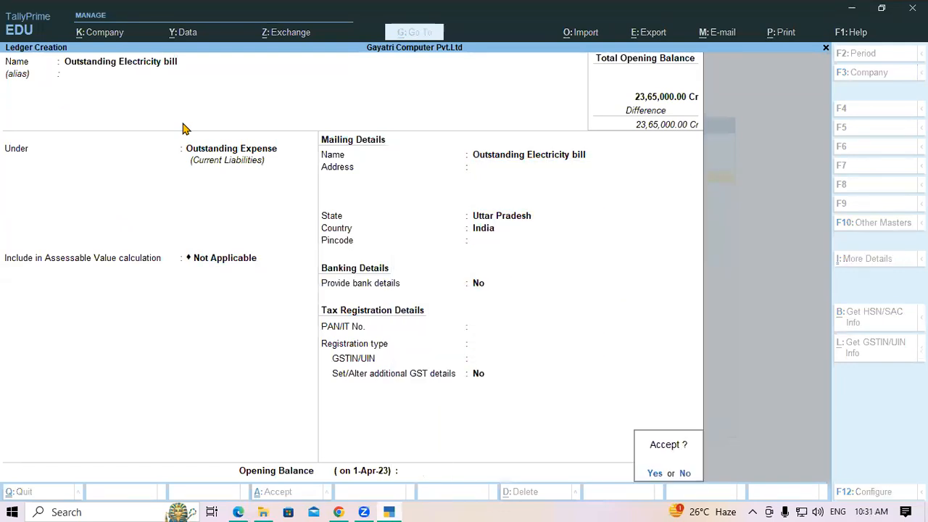
pyautogui.write('n')
pyautogui.write('1')
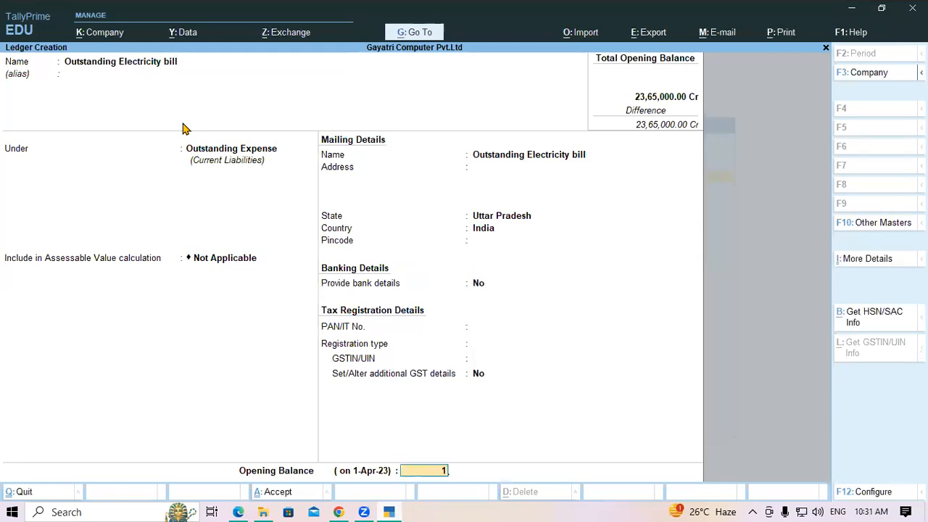
pyautogui.write('11000')
pyautogui.press('Return')
pyautogui.press('Return')
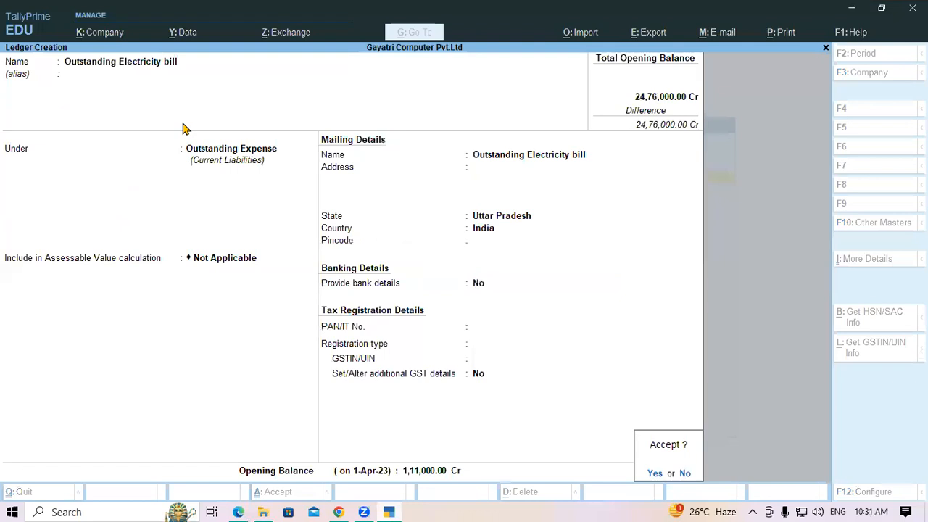
pyautogui.press('Return')
pyautogui.hotkey('alt', 'Tab')
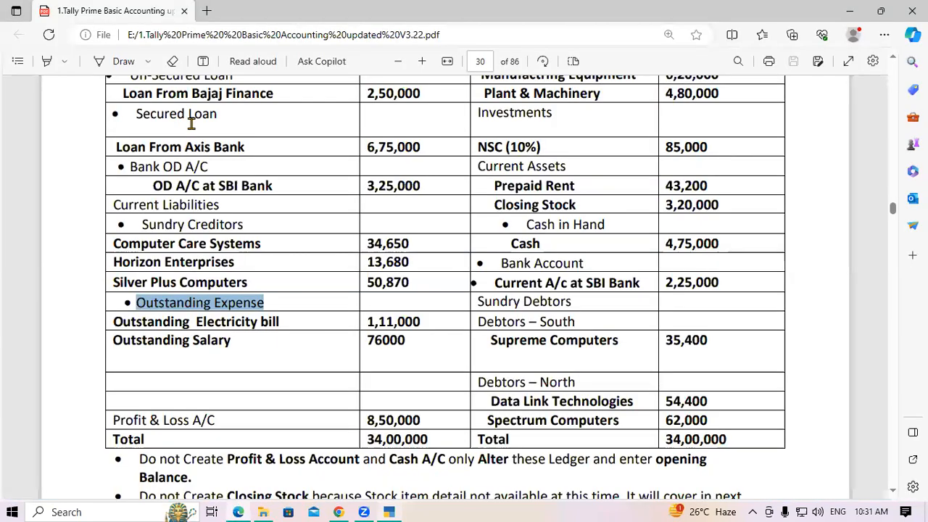
# Create the Outstanding Salary ledger under Outstanding Expense with 76,000 Cr.
pyautogui.moveTo(115, 340); pyautogui.dragTo(240, 343)
pyautogui.hotkey('ctrl', 'c')
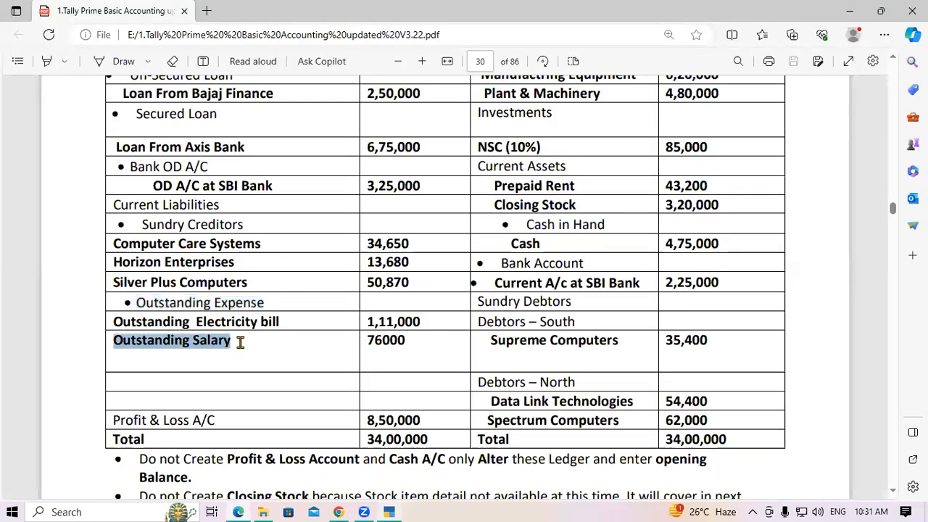
pyautogui.hotkey('alt', 'Tab')
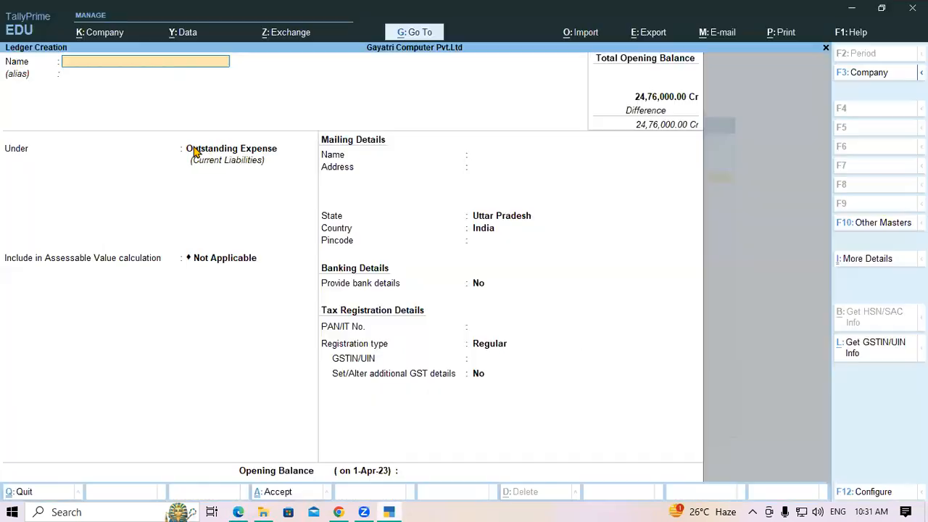
pyautogui.hotkey('ctrl', 'v')
pyautogui.click(196, 150)
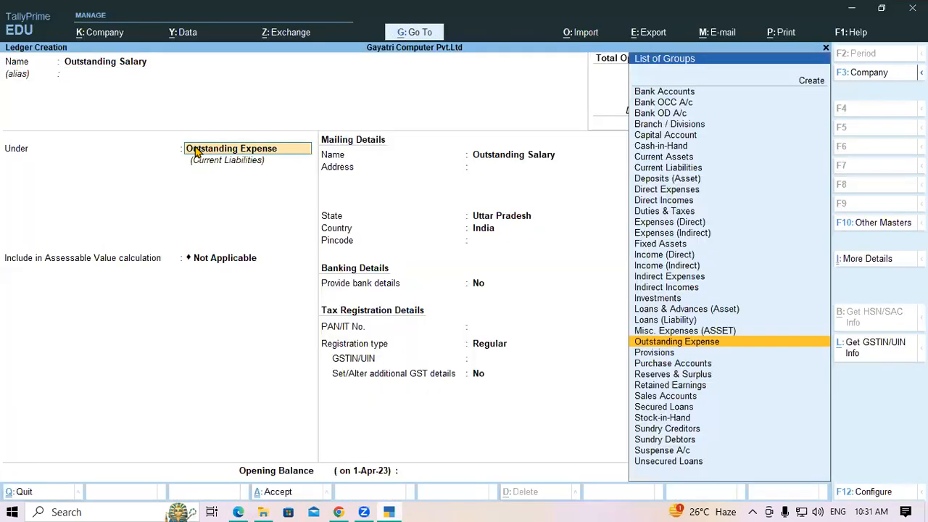
pyautogui.press('Return')
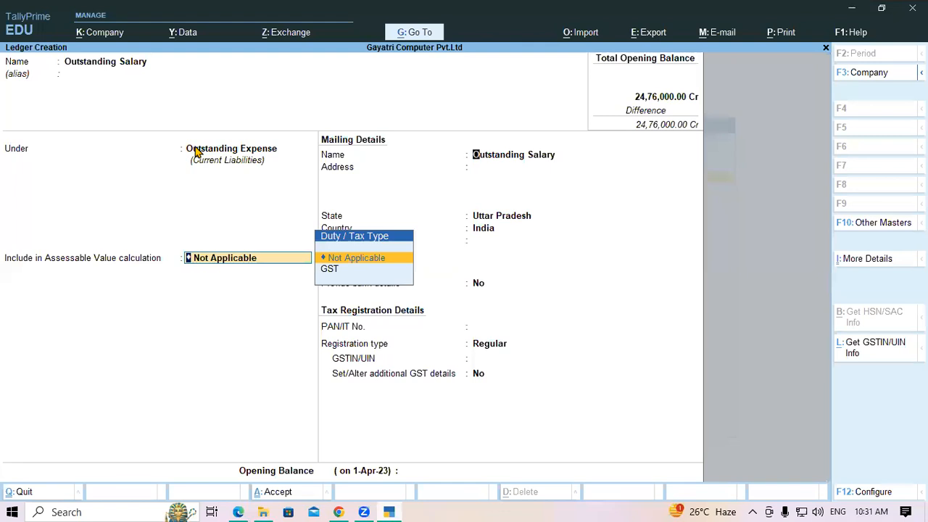
pyautogui.press('Return')
pyautogui.press('Return')
pyautogui.press('Return')
pyautogui.press('Return')
pyautogui.press('Return')
pyautogui.press('Return')
pyautogui.press('Return')
pyautogui.press('Return')
pyautogui.press('Return')
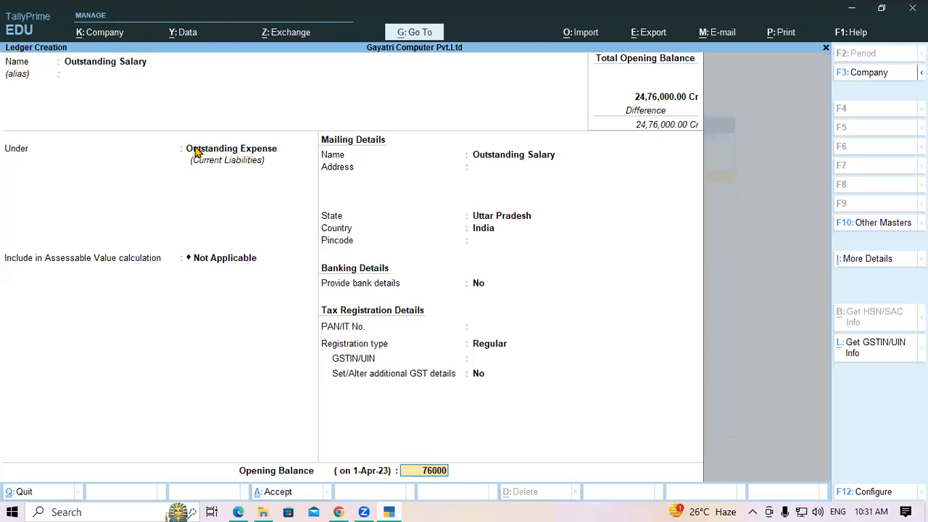
pyautogui.press('Return')
pyautogui.press('Return')
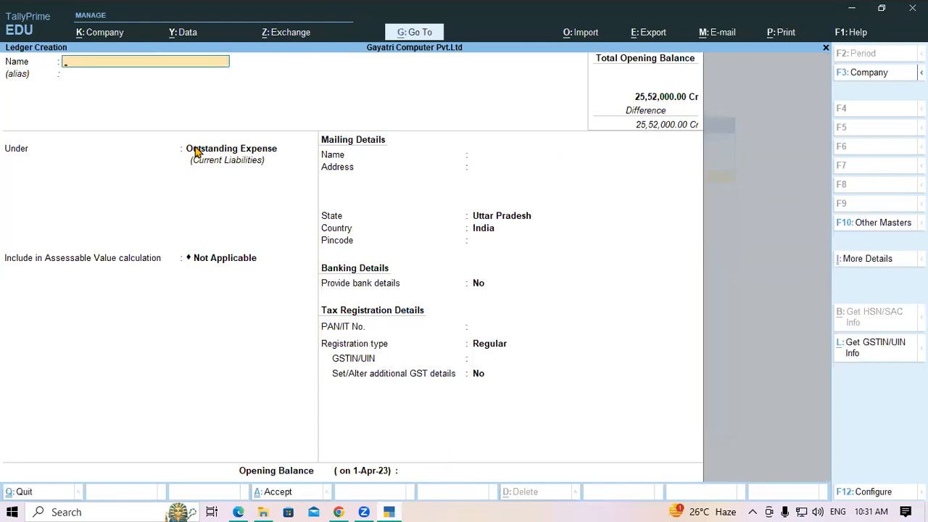
pyautogui.hotkey('alt', 'Tab')
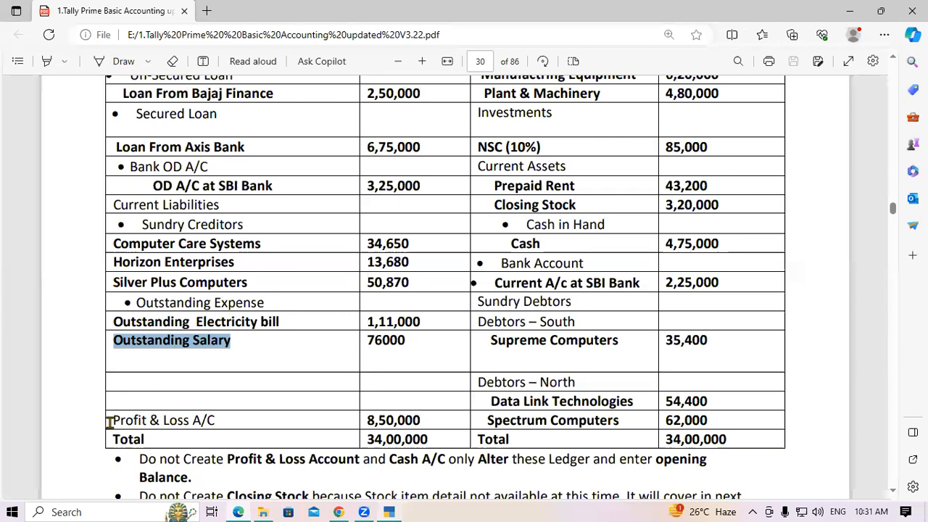
# Review Profit & Loss A/C and its 8,50,000 amount in the balance sheet PDF.
pyautogui.moveTo(114, 420); pyautogui.dragTo(235, 426)
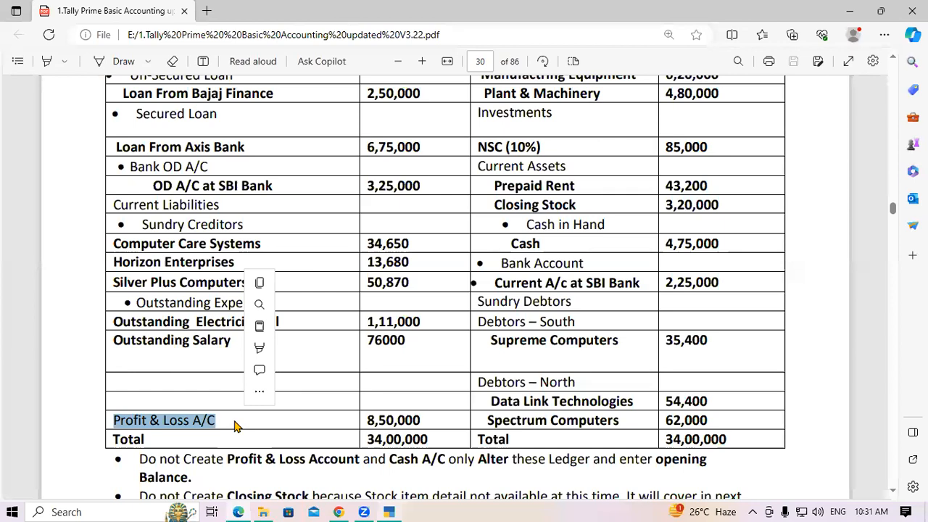
pyautogui.click(367, 420)
pyautogui.moveTo(366, 420); pyautogui.dragTo(426, 425)
pyautogui.click(426, 424)
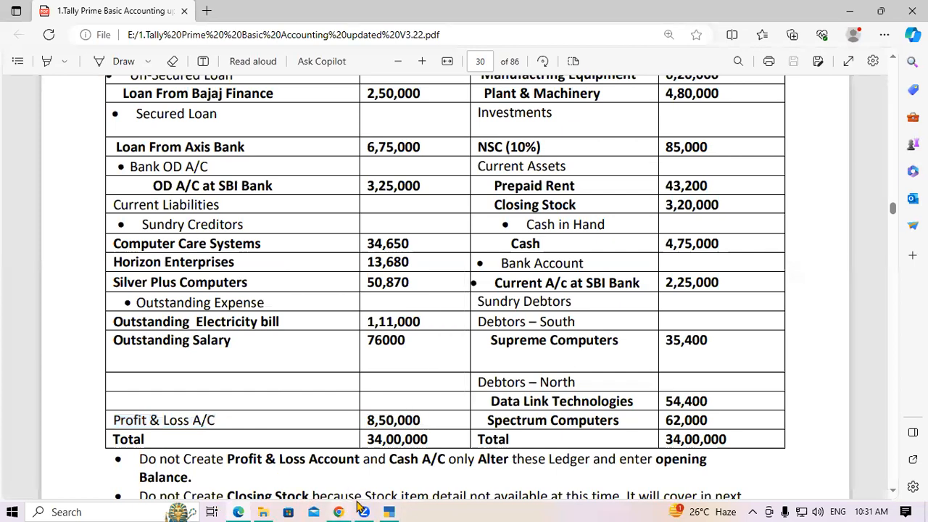
pyautogui.click(386, 510)
# Quit ledger creation and open the Profit & Loss A/c ledger for alteration.
pyautogui.press('Escape')
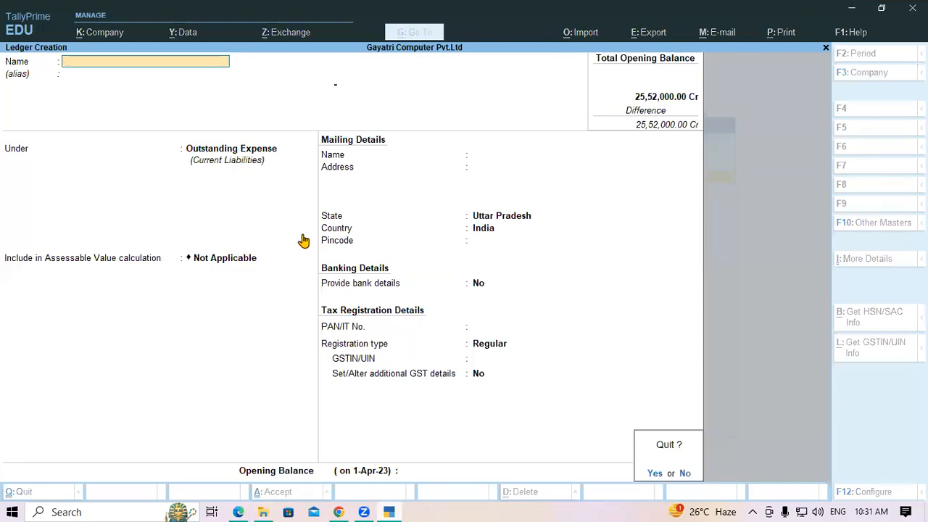
pyautogui.press('y')
pyautogui.press('Escape')
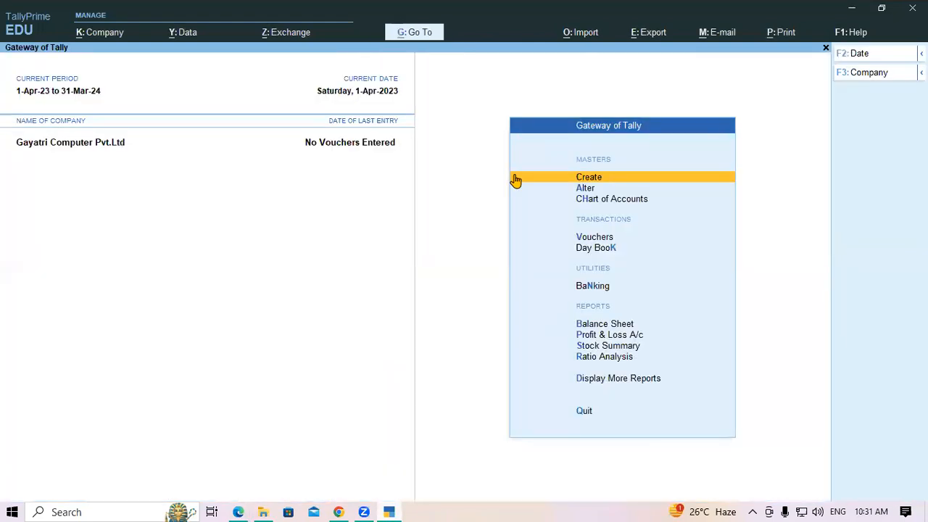
pyautogui.press('Down')
pyautogui.press('Return')
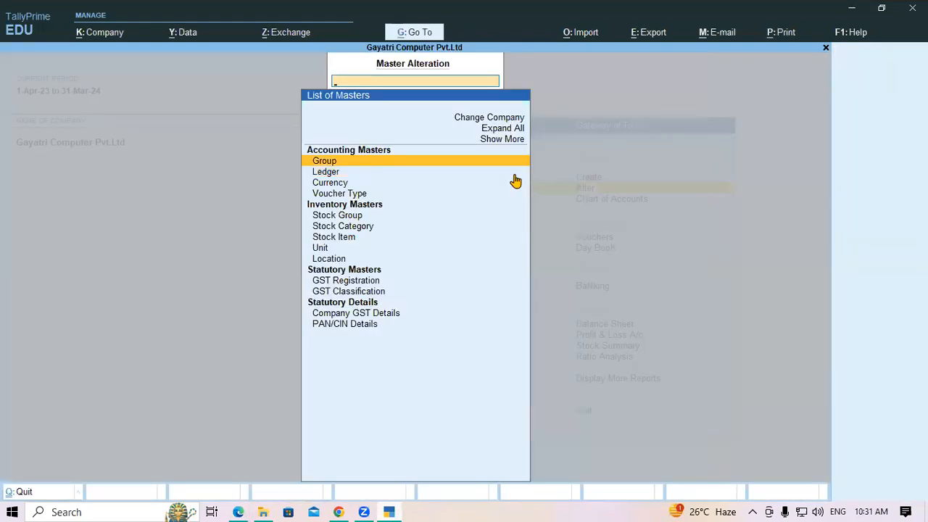
pyautogui.press('Down')
pyautogui.press('Return')
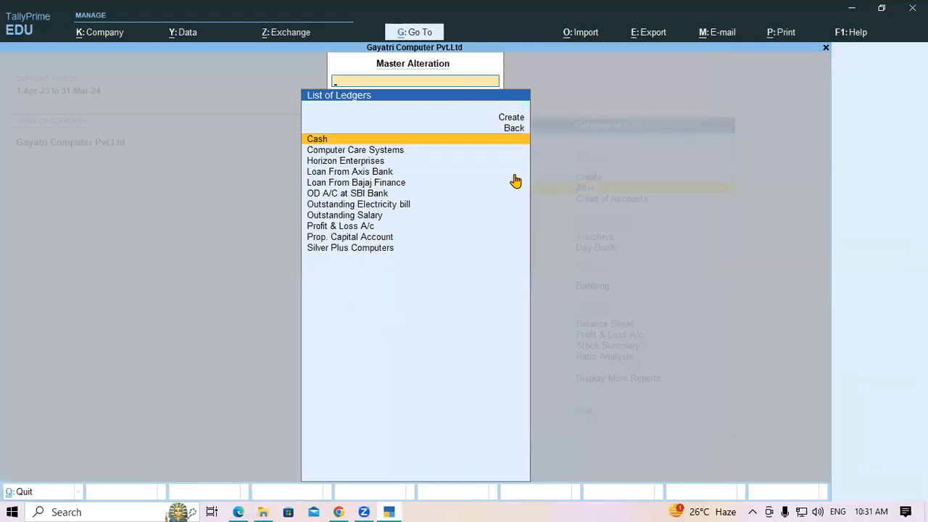
pyautogui.press('Down')
pyautogui.press('Down')
pyautogui.press('Down')
pyautogui.press('Down')
pyautogui.press('Down')
pyautogui.press('Down')
pyautogui.press('Down')
pyautogui.press('Down')
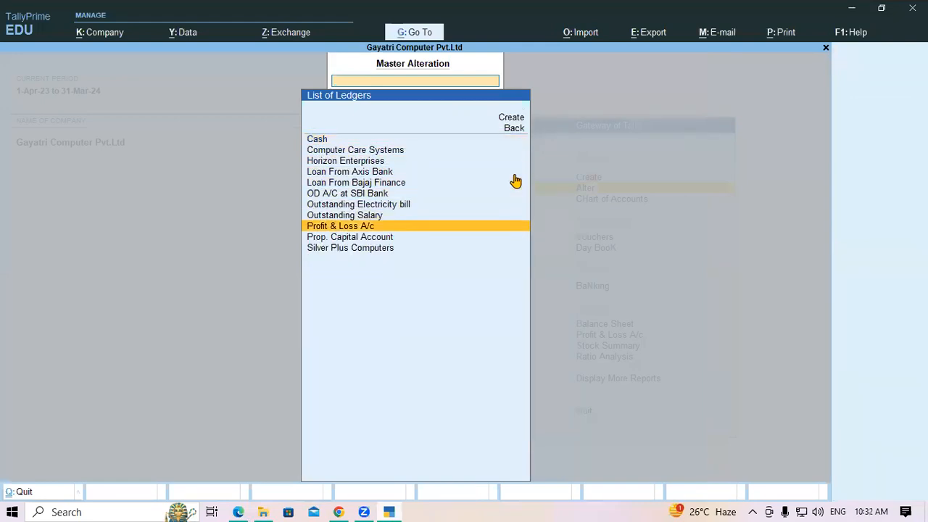
pyautogui.press('Return')
# Set the Profit & Loss A/c opening balance to 8,50,000 Cr and save.
pyautogui.press('Return')
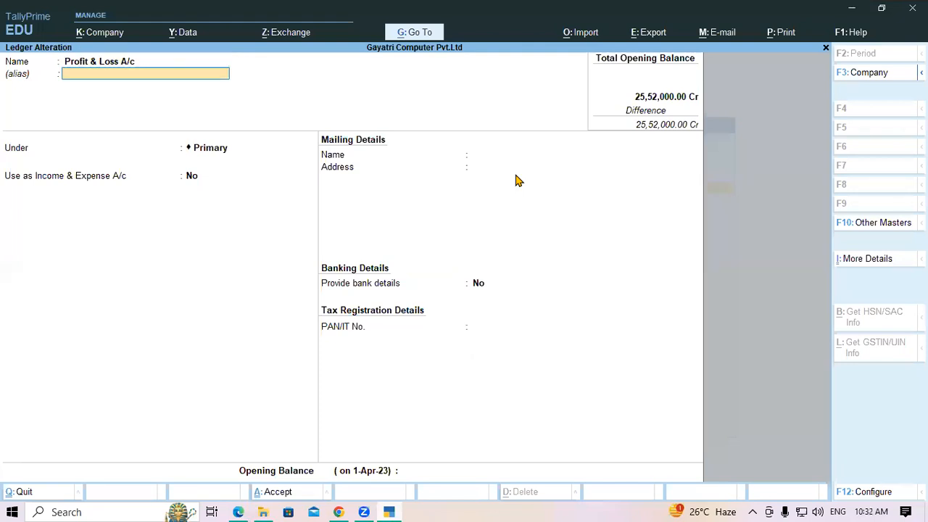
pyautogui.press('Return')
pyautogui.press('Return')
pyautogui.press('Return')
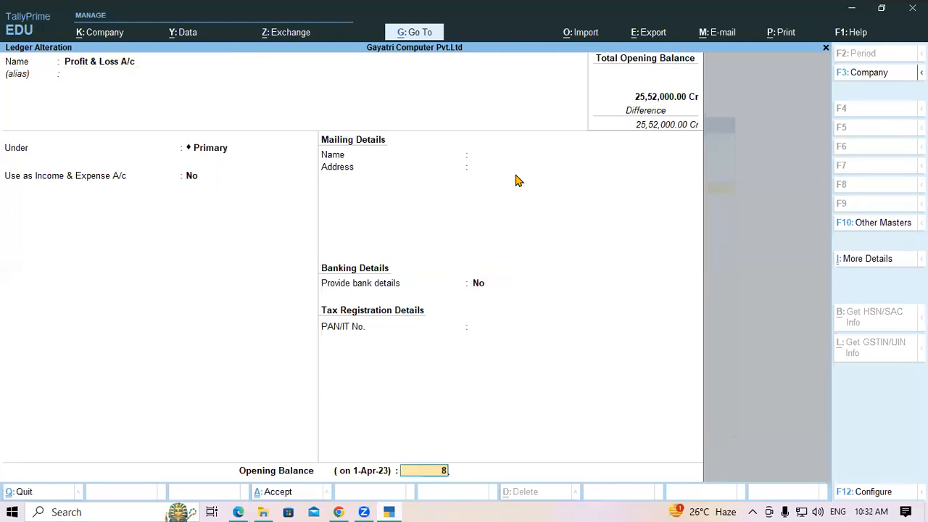
pyautogui.write('850000')
pyautogui.press('Return')
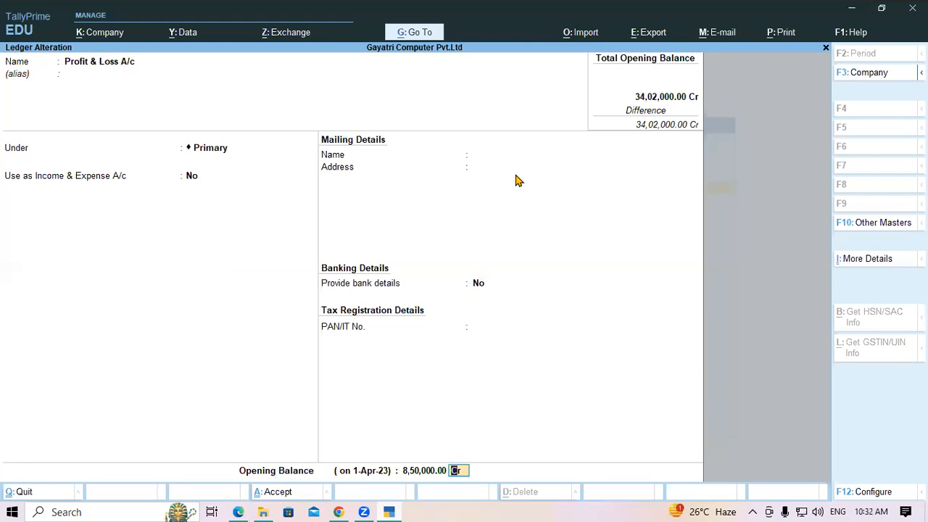
pyautogui.press('Return')
pyautogui.press('Return')
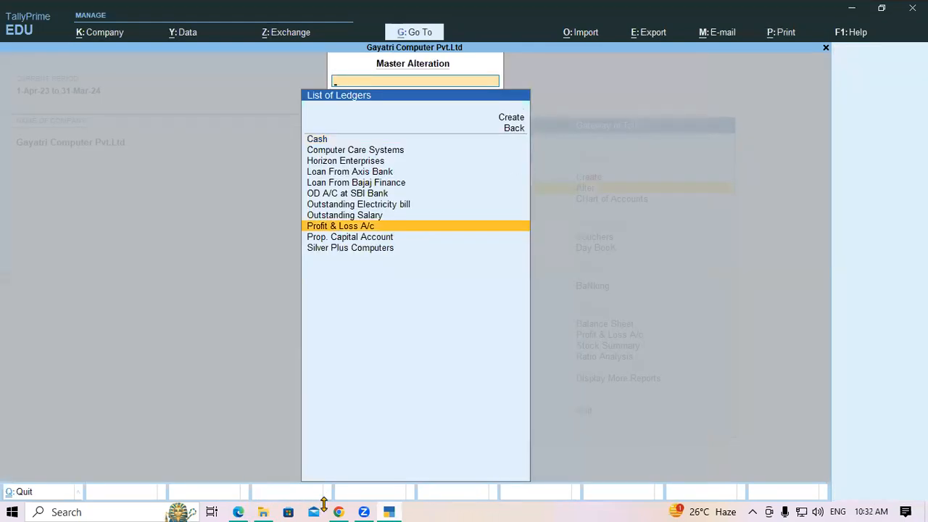
pyautogui.moveTo(342, 507)
pyautogui.click(247, 508)
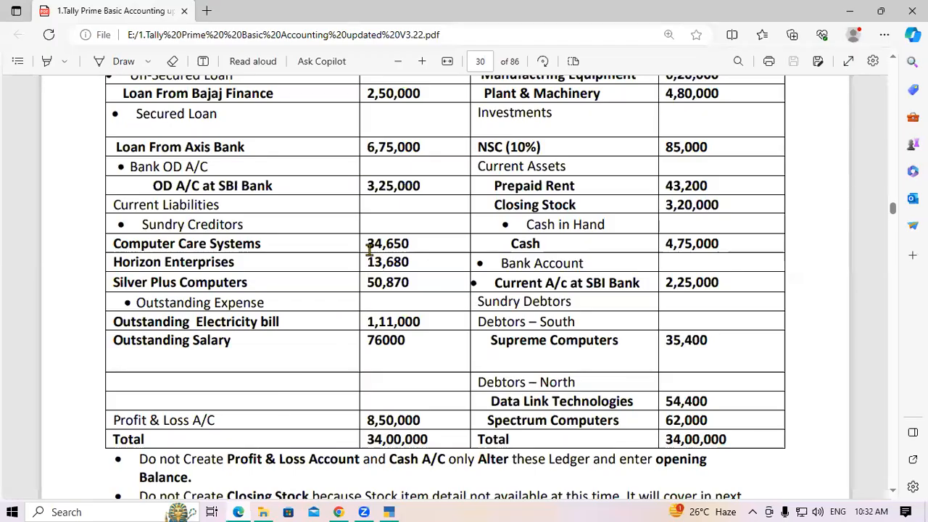
pyautogui.moveTo(368, 244); pyautogui.dragTo(414, 244)
pyautogui.click(414, 243)
pyautogui.moveTo(367, 263); pyautogui.dragTo(416, 268)
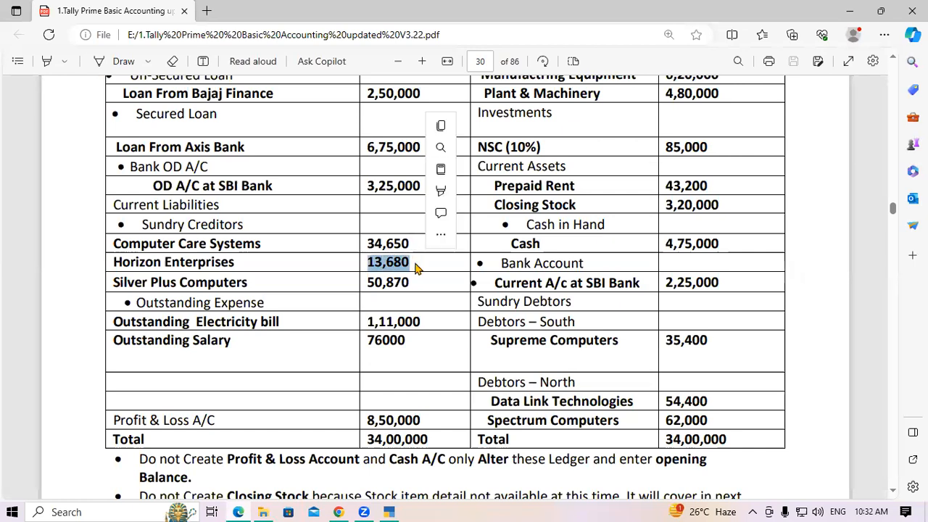
pyautogui.click(415, 264)
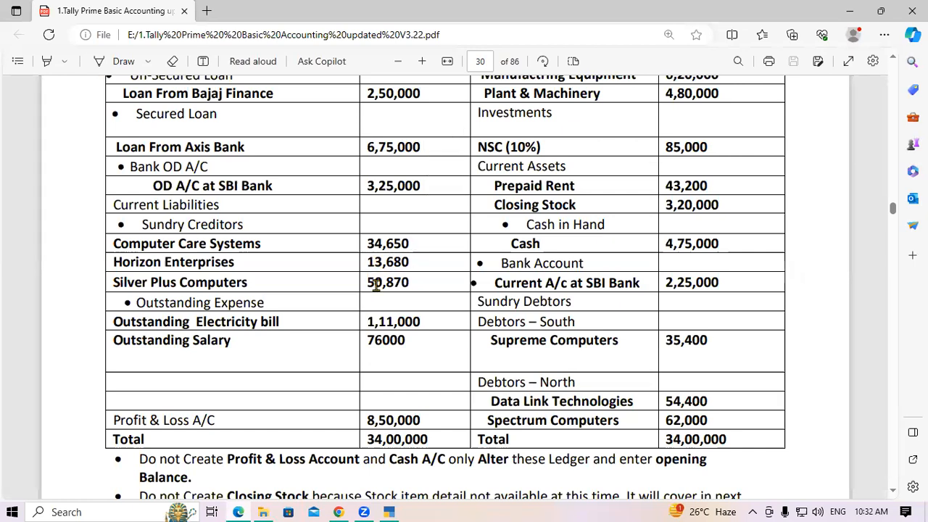
pyautogui.click(390, 508)
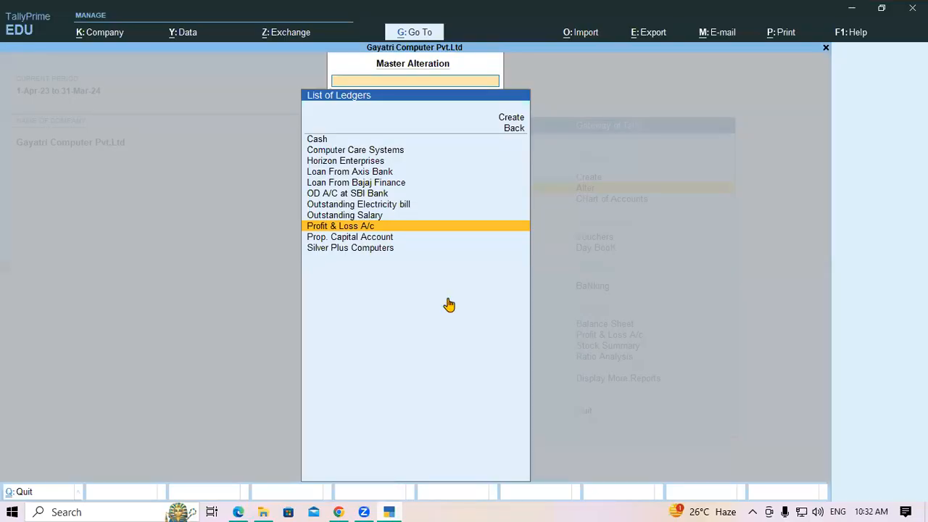
# Open the Balance Sheet to check the 34,02,000.00 totals, then close it.
pyautogui.press('Escape')
pyautogui.press('Escape')
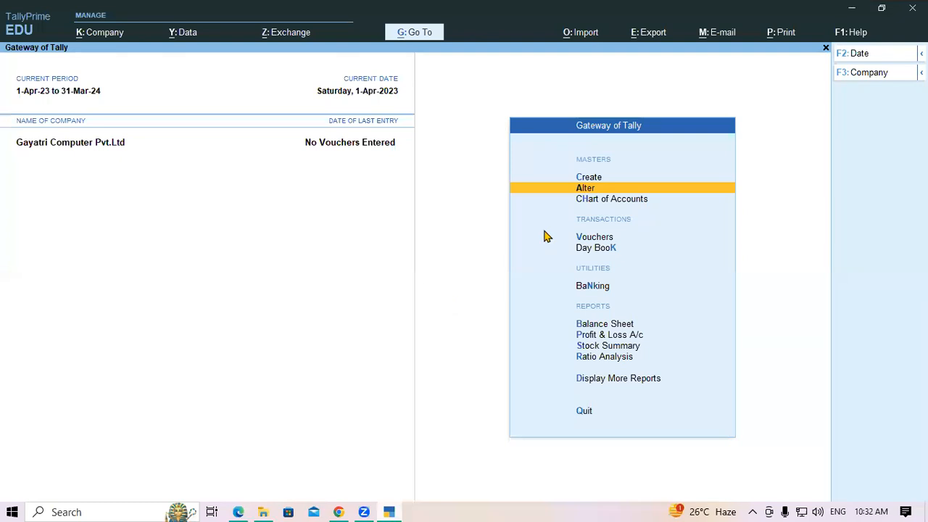
pyautogui.press('Down')
pyautogui.press('Down')
pyautogui.press('Down')
pyautogui.press('Down')
pyautogui.press('Down')
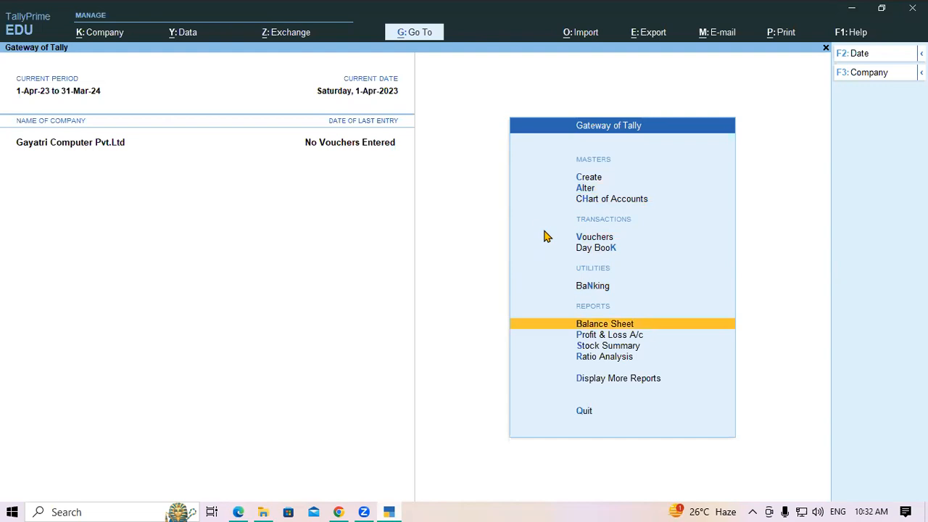
pyautogui.press('Return')
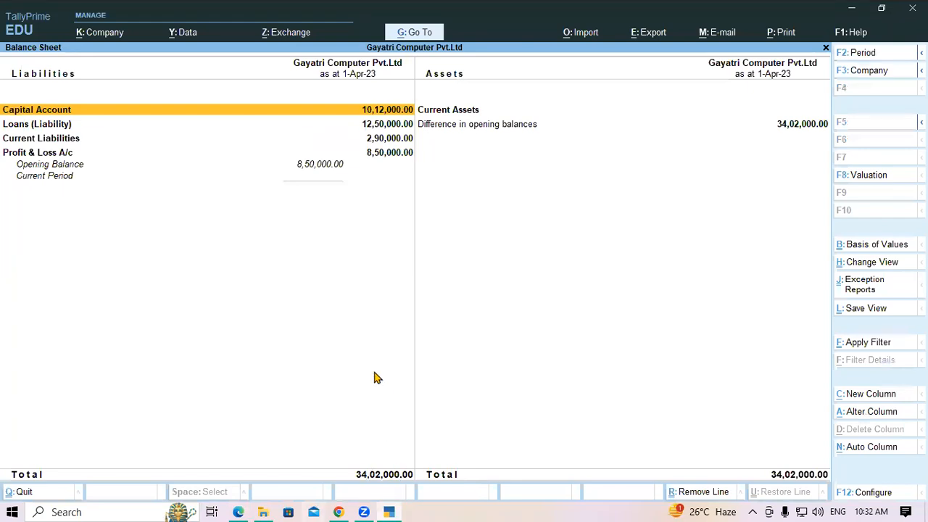
pyautogui.press('Escape')
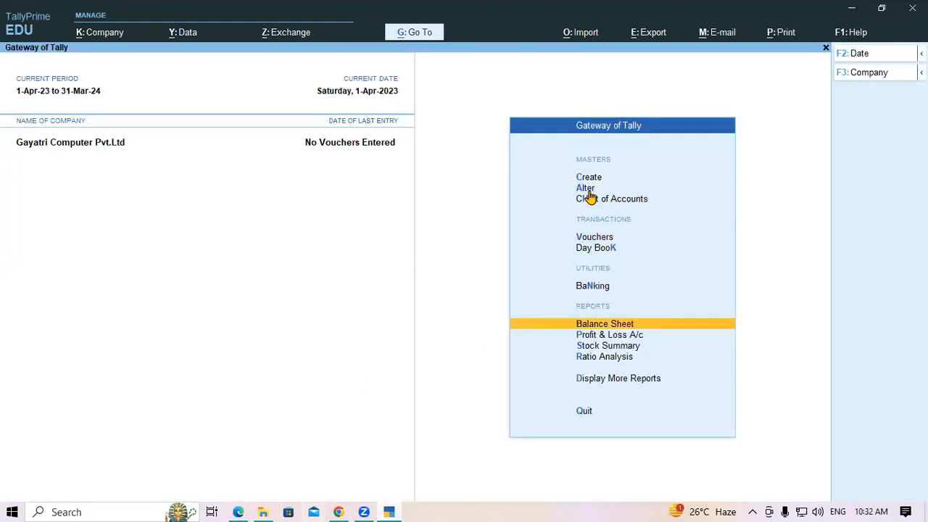
pyautogui.press('Up')
pyautogui.press('Up')
pyautogui.press('Up')
pyautogui.press('Up')
pyautogui.press('Up')
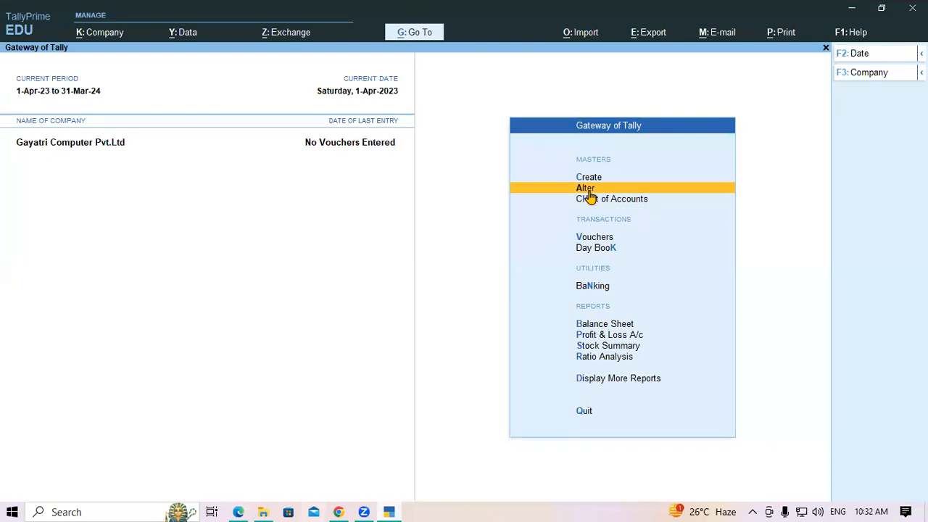
# Open the Computer Care Systems ledger for alteration.
pyautogui.press('Return')
pyautogui.press('Down')
pyautogui.press('Return')
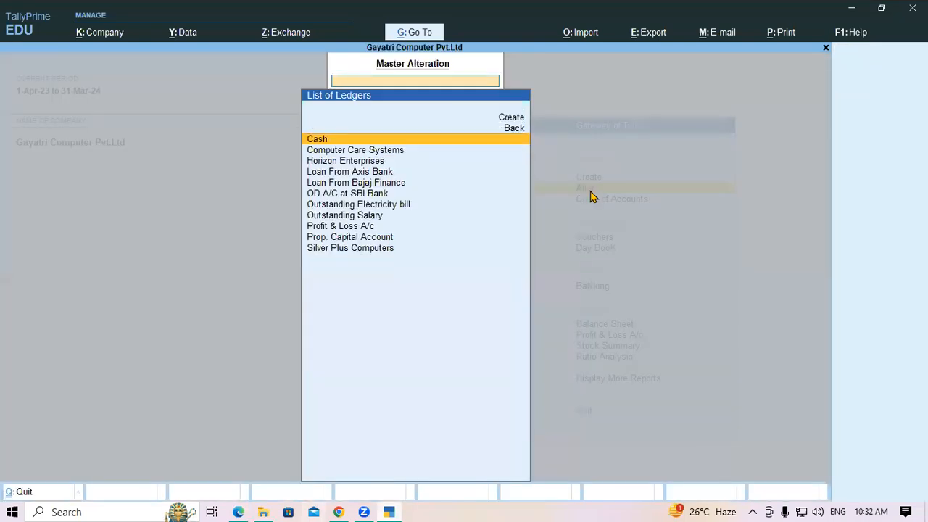
pyautogui.press('Down')
pyautogui.press('Down')
pyautogui.press('Down')
pyautogui.press('Down')
pyautogui.press('Down')
pyautogui.press('Down')
pyautogui.press('Down')
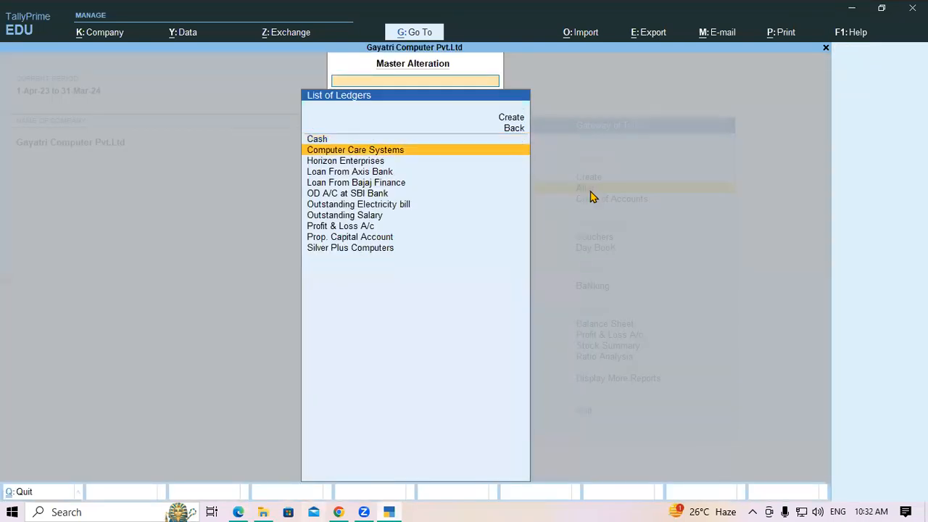
pyautogui.press('Up')
pyautogui.press('Up')
pyautogui.press('Up')
pyautogui.press('Up')
pyautogui.press('Up')
pyautogui.press('Up')
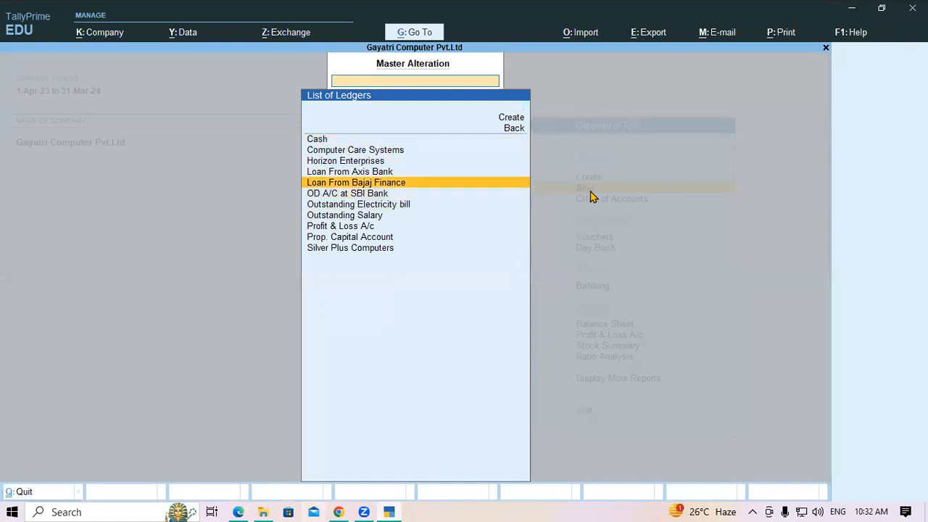
pyautogui.press('Return')
# Change its opening balance to 34,650 Cr and save the ledger.
pyautogui.press('Return')
pyautogui.press('Return')
pyautogui.press('Return')
pyautogui.press('Return')
pyautogui.press('Return')
pyautogui.press('Return')
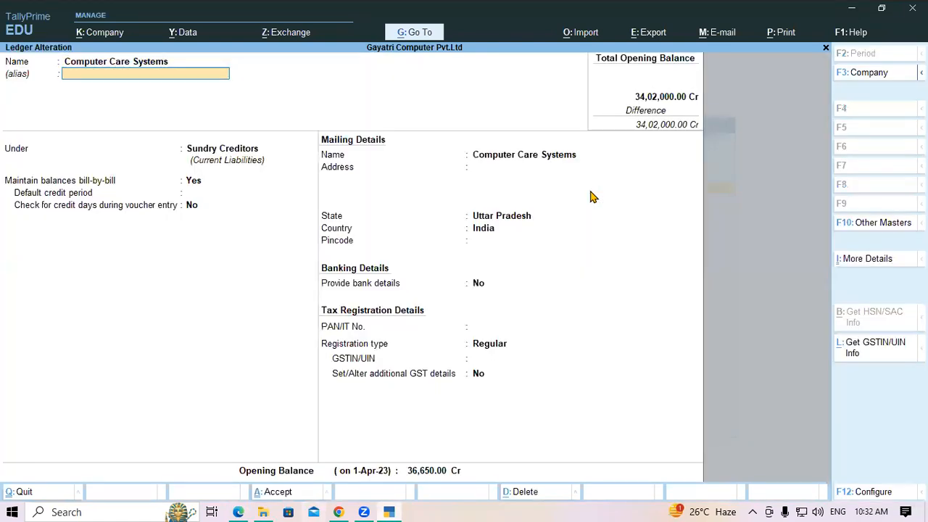
pyautogui.press('Return')
pyautogui.press('Return')
pyautogui.press('Return')
pyautogui.press('Return')
pyautogui.press('Return')
pyautogui.press('Return')
pyautogui.press('Return')
pyautogui.press('Return')
pyautogui.press('Return')
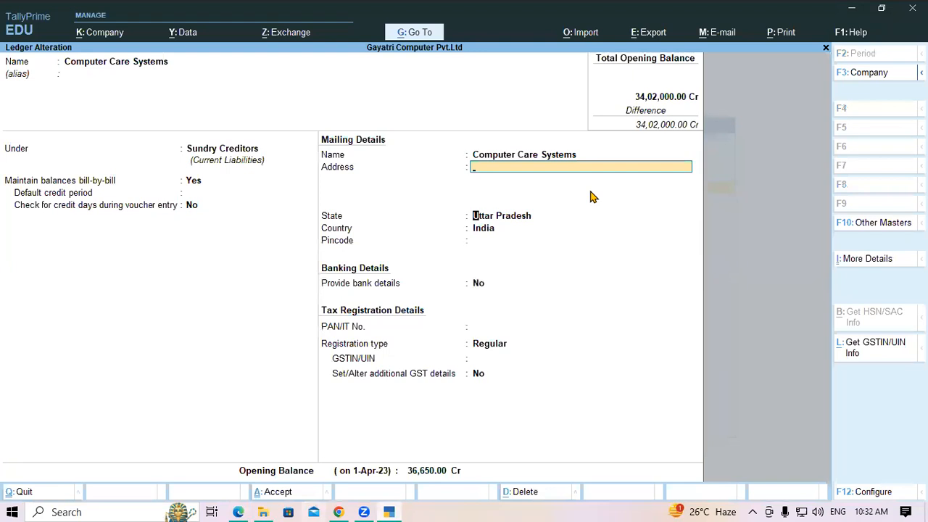
pyautogui.press('Return')
pyautogui.press('Return')
pyautogui.press('Return')
pyautogui.hotkey('shift', 'Tab')
pyautogui.write('3')
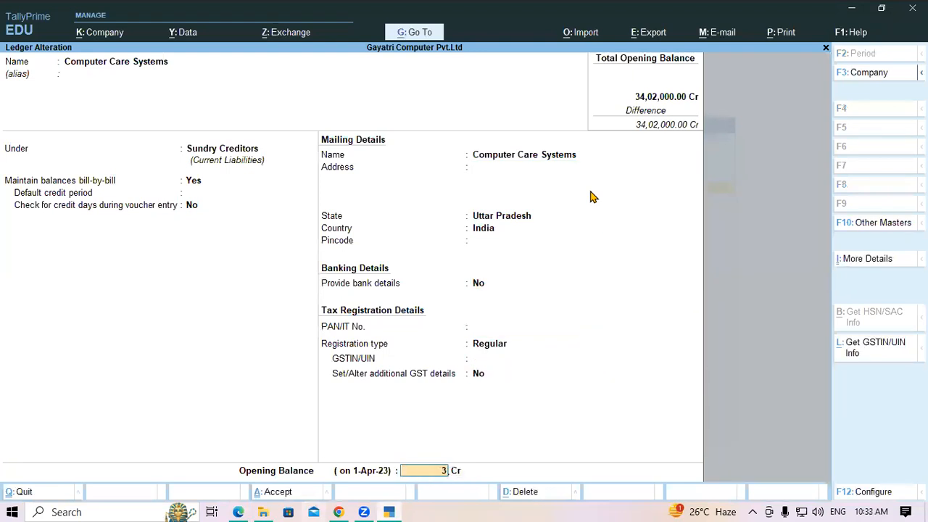
pyautogui.write('4,650')
pyautogui.press('Return')
pyautogui.press('Return')
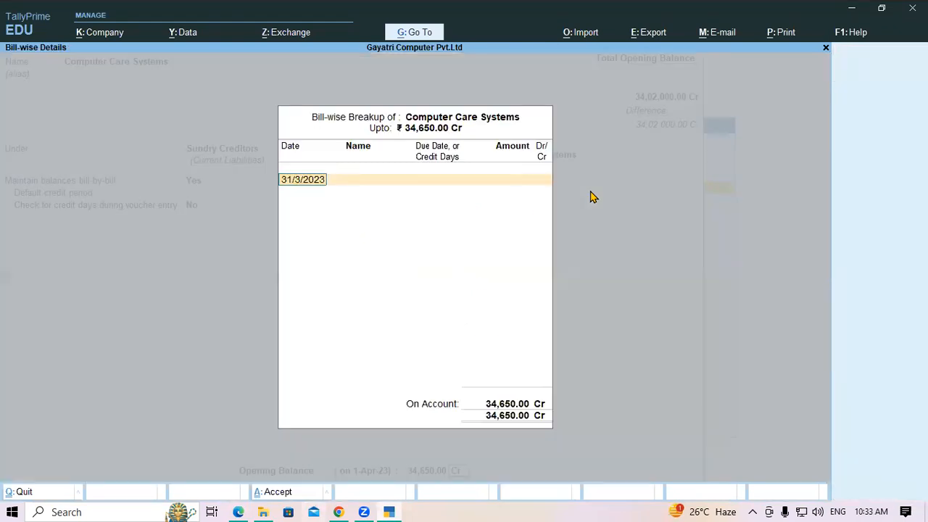
pyautogui.press('Escape')
pyautogui.press('Return')
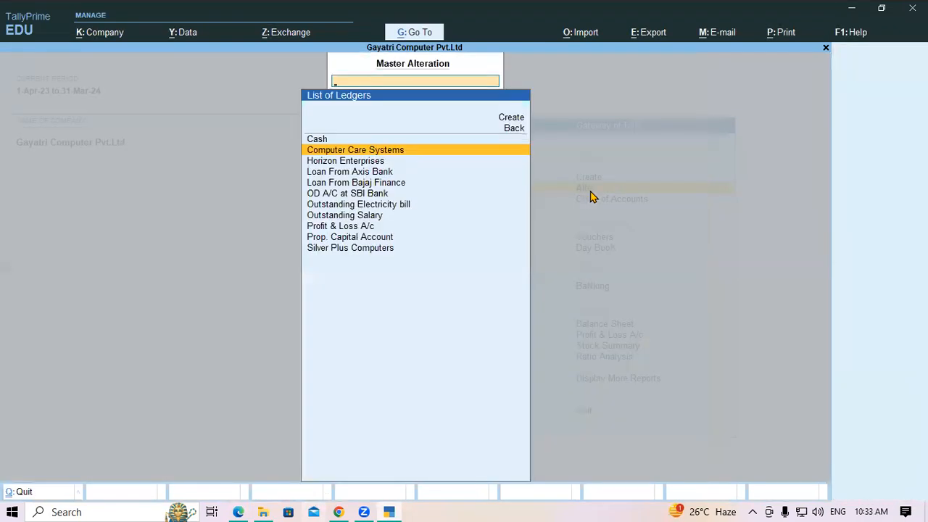
pyautogui.click(239, 510)
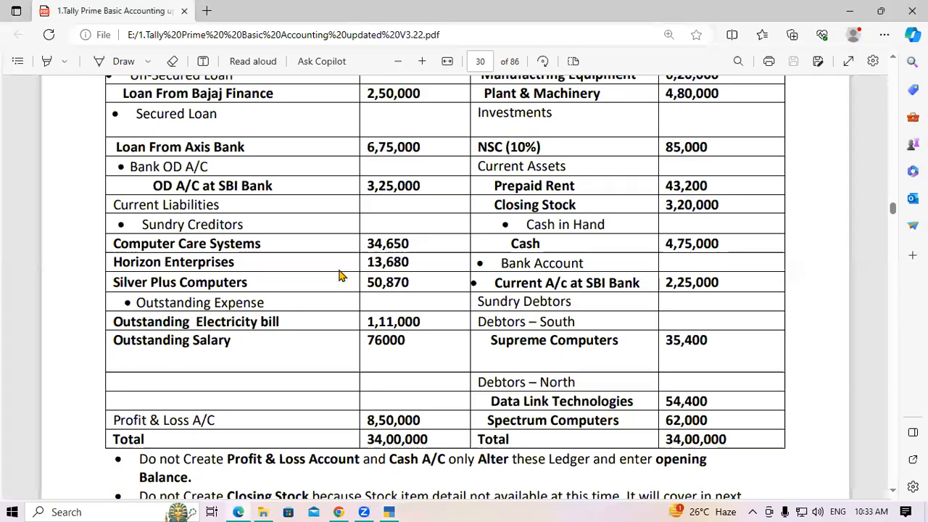
# In the PDF, check the 36,450 balance and the Computer Care System ledger name.
pyautogui.scroll(15, 339, 276)
pyautogui.scroll(10, 340, 275)
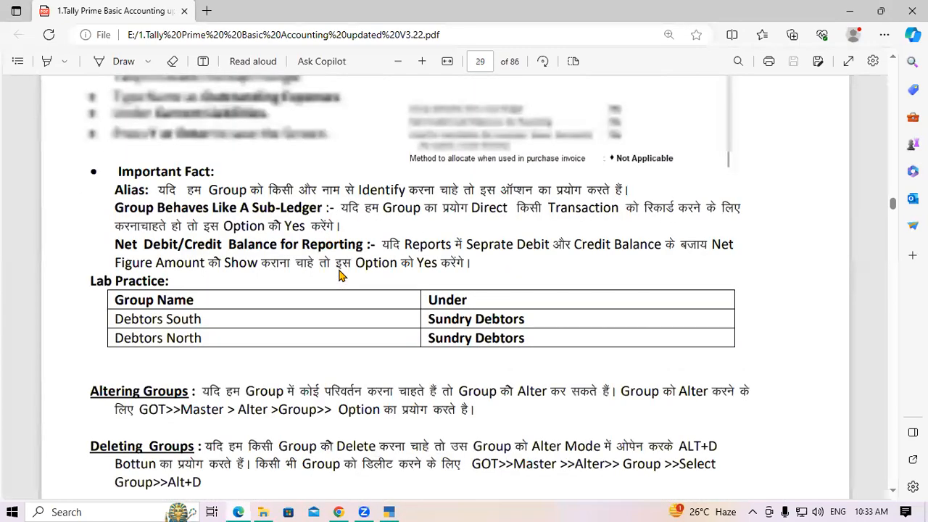
pyautogui.scroll(12, 439, 307)
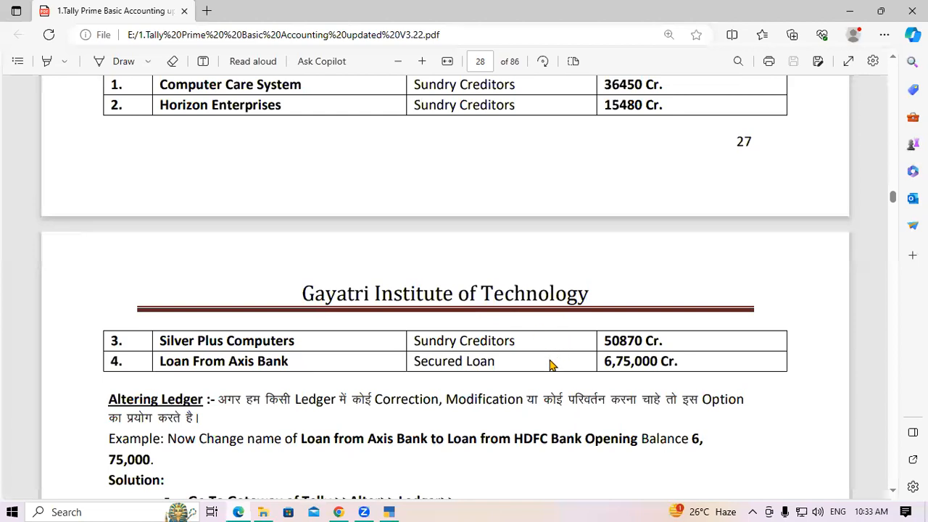
pyautogui.scroll(3, 549, 365)
pyautogui.moveTo(604, 289); pyautogui.dragTo(632, 288)
pyautogui.click(612, 288)
pyautogui.click(631, 287)
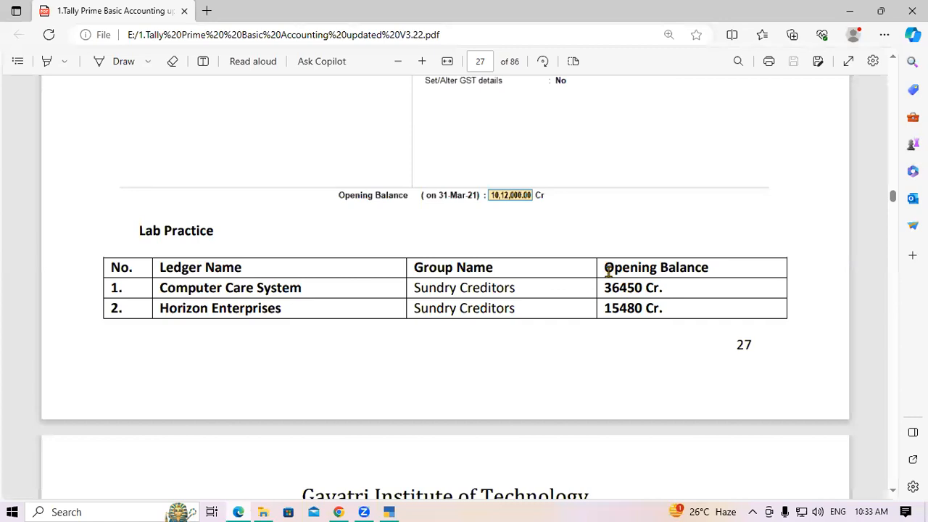
pyautogui.moveTo(173, 290); pyautogui.dragTo(300, 290)
pyautogui.click(300, 290)
# Check the 34,650 and 13,680 creditor amounts, scroll to the notes, then return to TallyPrime.
pyautogui.scroll(-15, 652, 290)
pyautogui.scroll(-10, 458, 358)
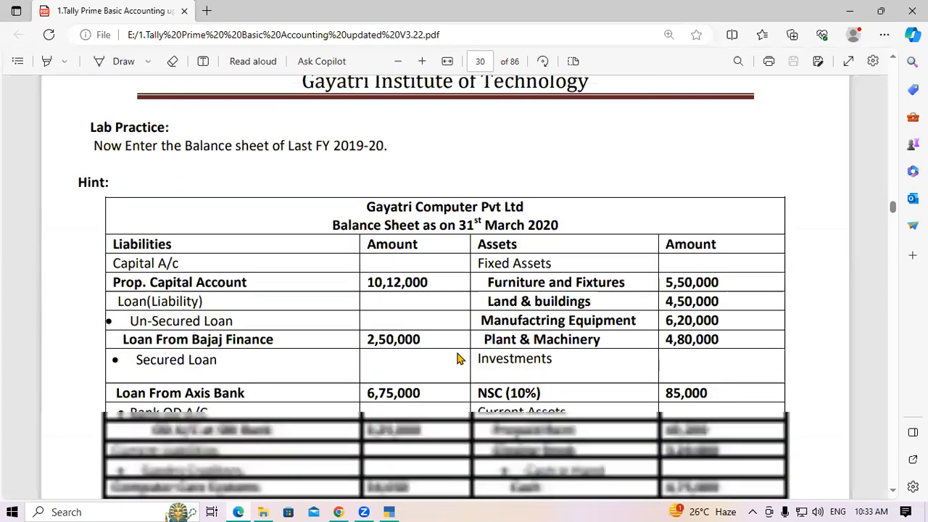
pyautogui.scroll(-5, 458, 358)
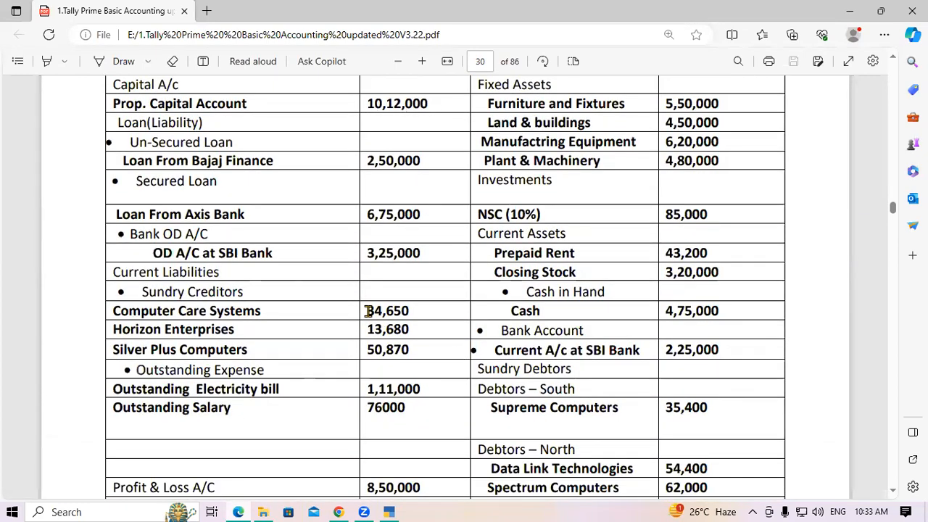
pyautogui.moveTo(367, 310); pyautogui.dragTo(408, 305)
pyautogui.click(412, 305)
pyautogui.moveTo(367, 310); pyautogui.dragTo(413, 309)
pyautogui.click(412, 311)
pyautogui.moveTo(368, 329); pyautogui.dragTo(383, 329)
pyautogui.click(384, 329)
pyautogui.moveTo(368, 330); pyautogui.dragTo(383, 330)
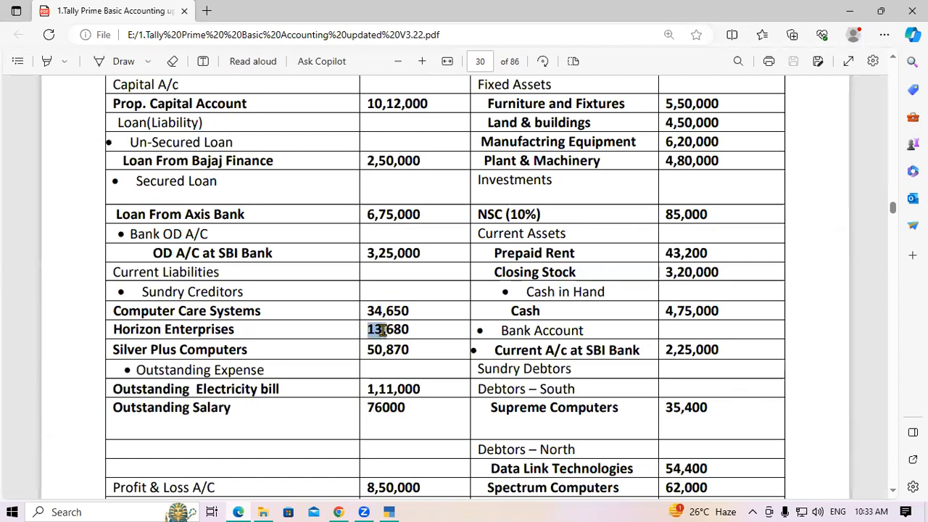
pyautogui.click(383, 329)
pyautogui.scroll(-3, 379, 341)
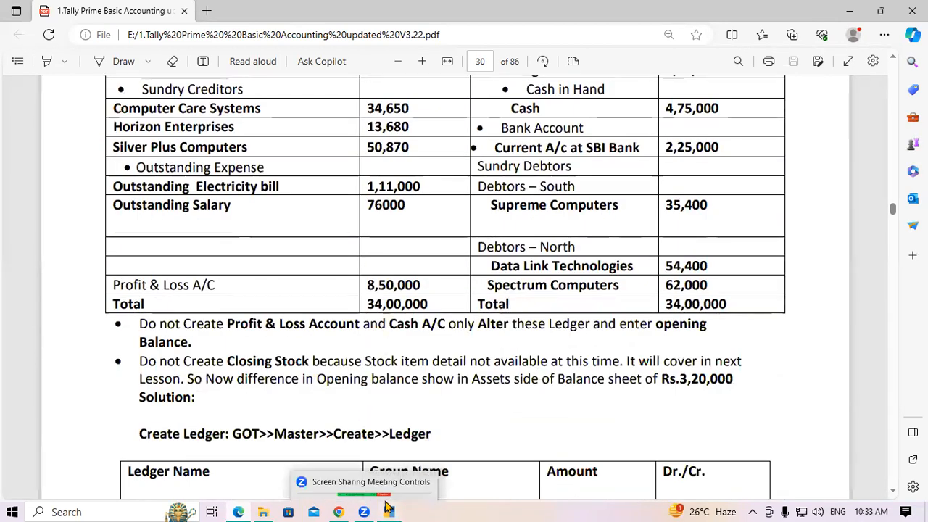
pyautogui.click(428, 417)
# Open the Balance Sheet to confirm the 34,00,000.00 opening totals, then return to the Gateway.
pyautogui.press('Escape')
pyautogui.press('Escape')
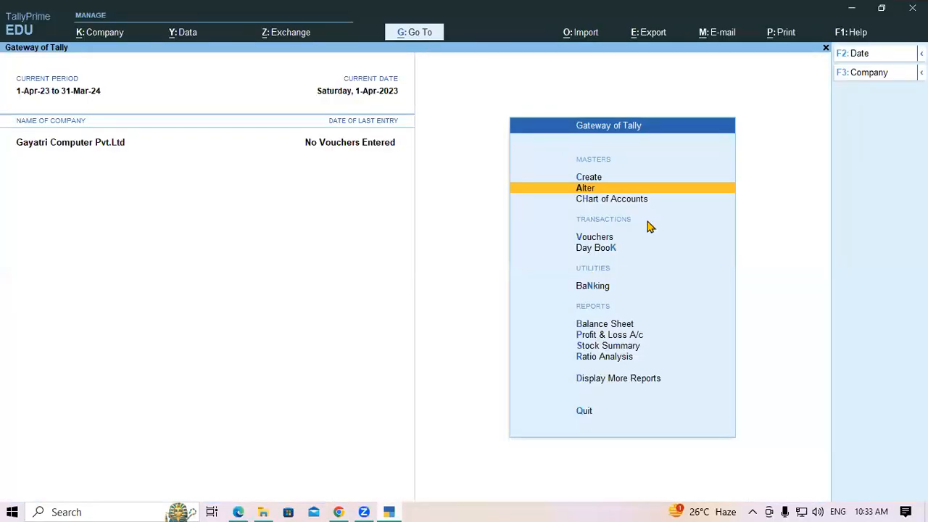
pyautogui.press('Down')
pyautogui.press('Down')
pyautogui.press('Down')
pyautogui.press('Down')
pyautogui.press('Down')
pyautogui.press('Return')
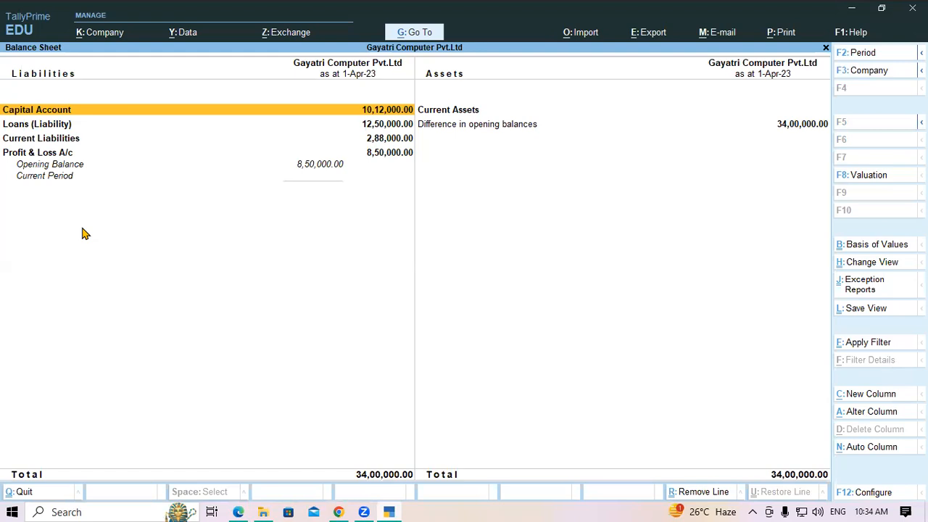
pyautogui.press('Escape')
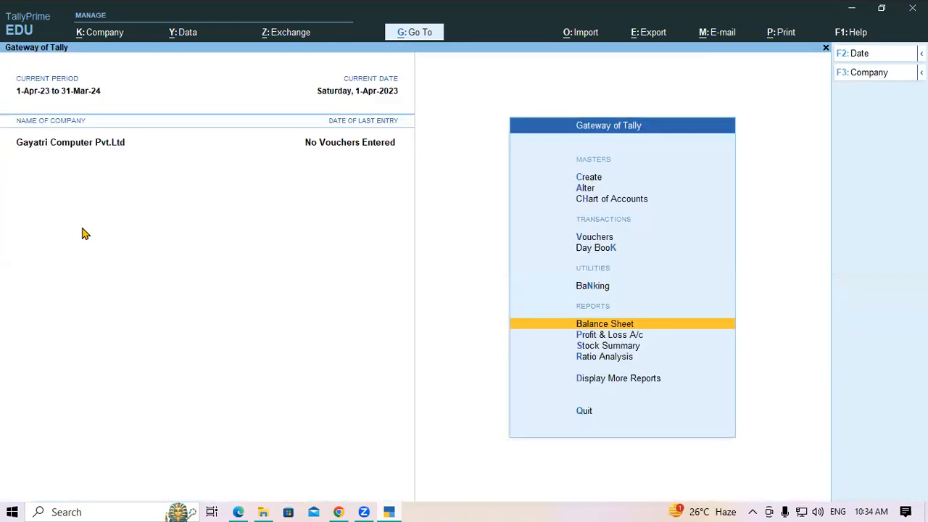
# Select Furniture and Fixtures in the balance sheet PDF and go back to TallyPrime.
pyautogui.click(239, 511)
pyautogui.scroll(3, 521, 267)
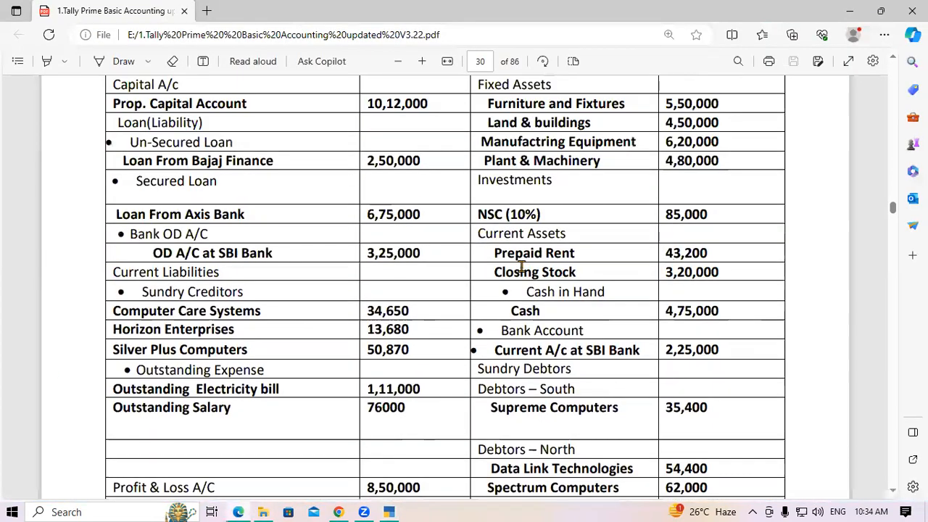
pyautogui.scroll(2, 521, 267)
pyautogui.moveTo(540, 241); pyautogui.dragTo(631, 242)
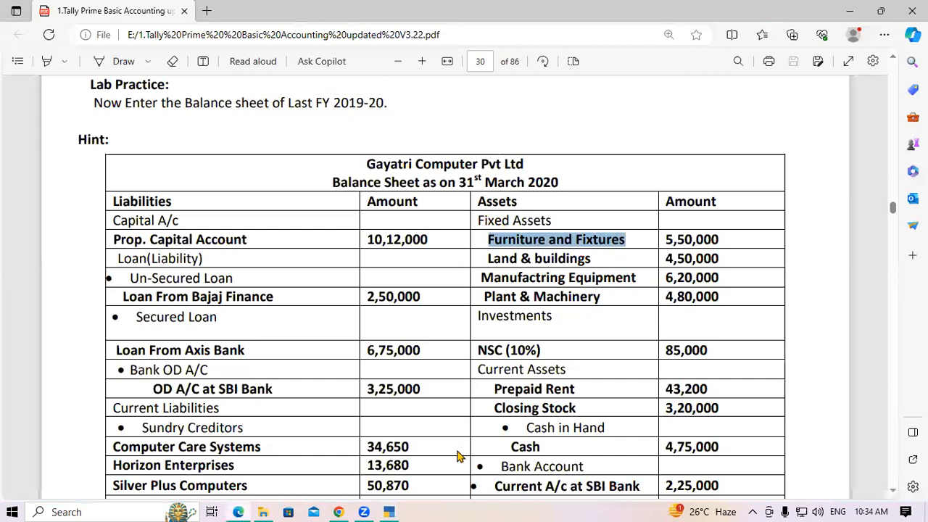
pyautogui.click(390, 510)
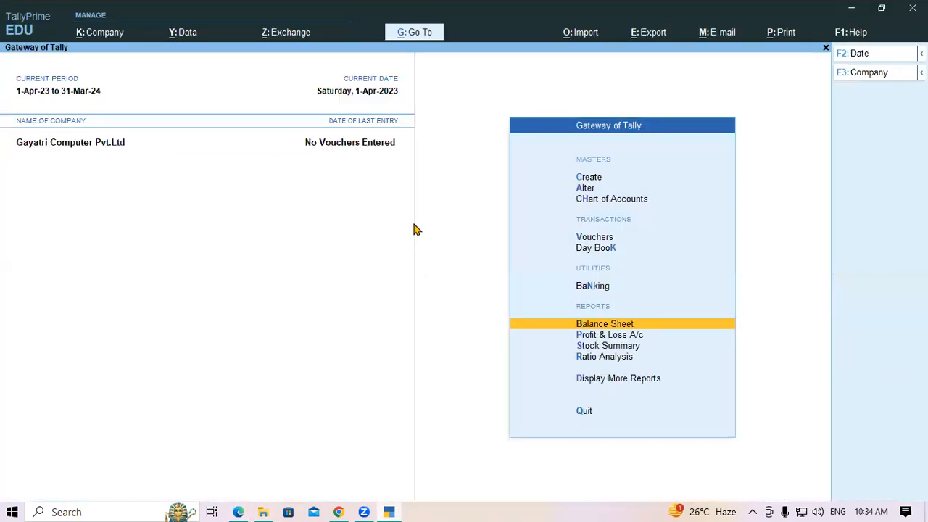
# Create a new ledger named Furniture and Fixtures under the Fixed Assets group.
pyautogui.press('Up')
pyautogui.press('Up')
pyautogui.press('Up')
pyautogui.press('Up')
pyautogui.press('Up')
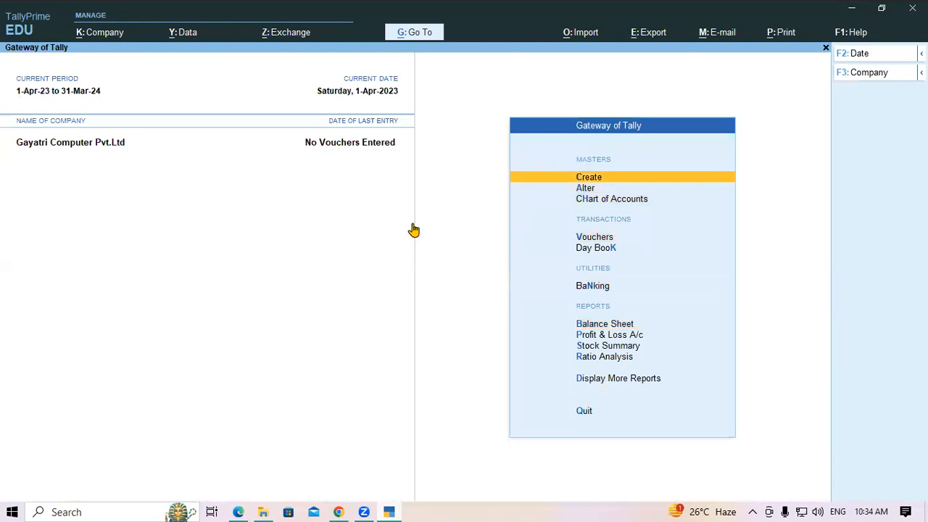
pyautogui.press('Return')
pyautogui.press('Down')
pyautogui.press('Return')
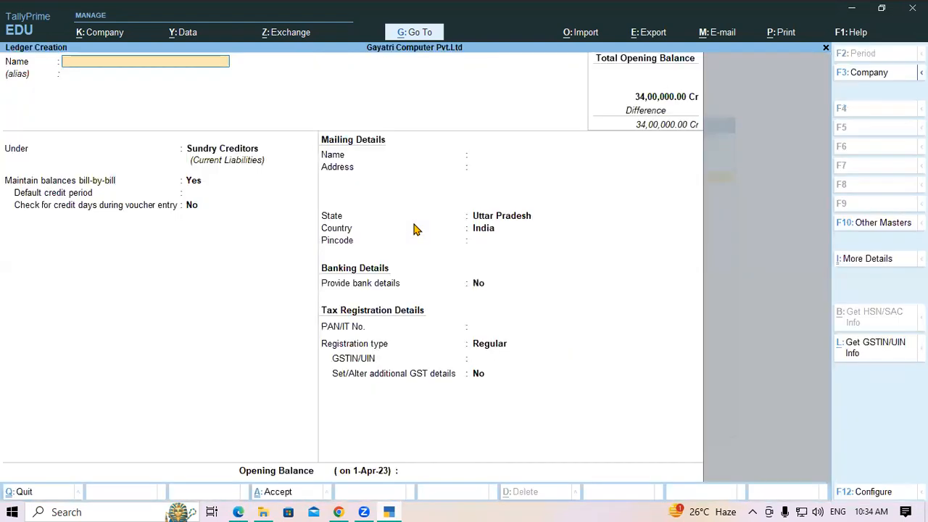
pyautogui.hotkey('ctrl', 'alt', 'v')
pyautogui.press('Return')
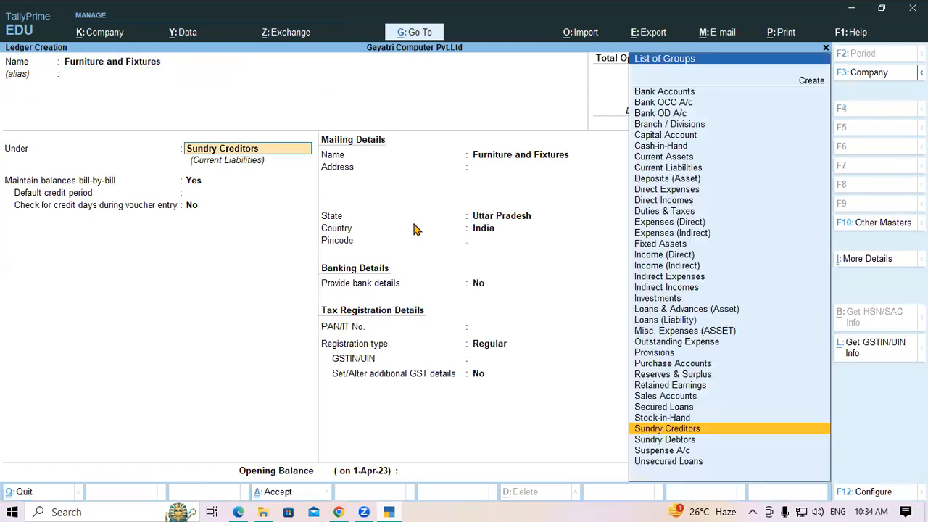
pyautogui.write('Fi')
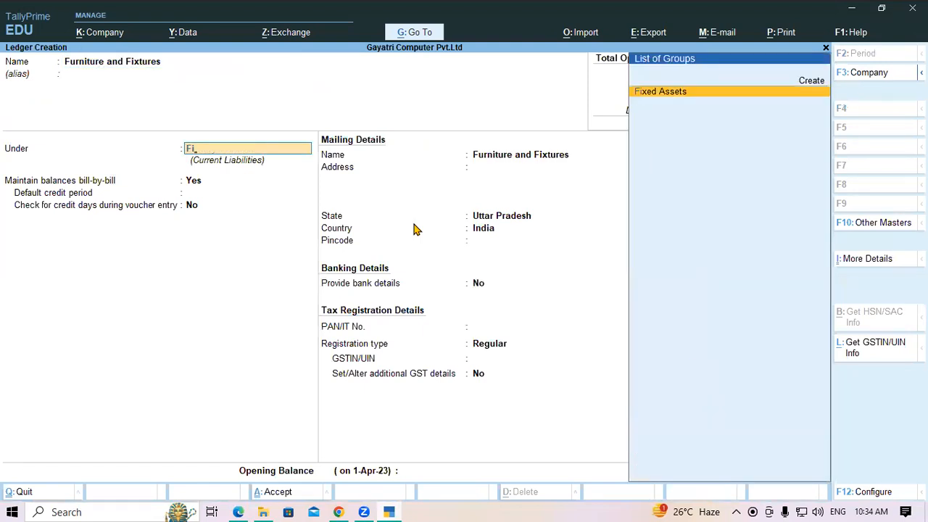
pyautogui.press('Return')
# Set GST Not Applicable and a 5,50,000 Dr opening balance, then save the ledger.
pyautogui.press('Return')
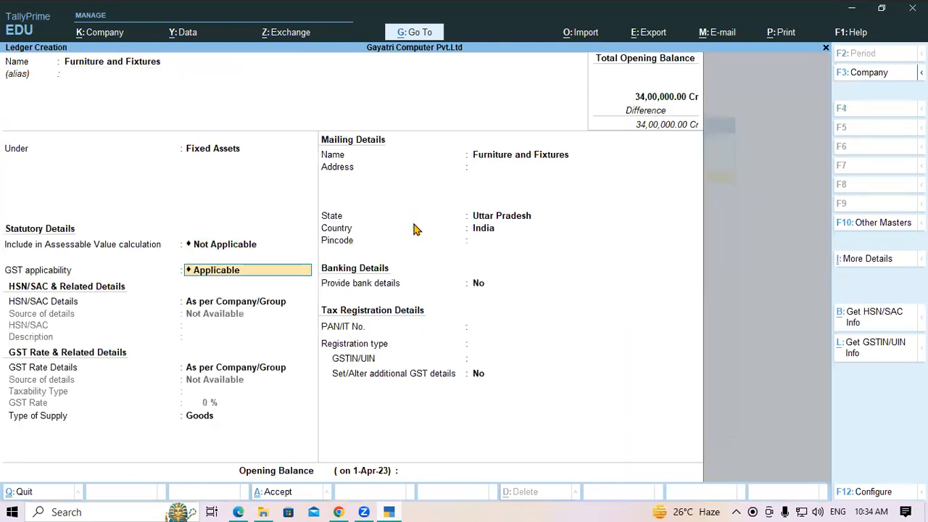
pyautogui.write('N')
pyautogui.press('Return')
pyautogui.press('Return')
pyautogui.press('Return')
pyautogui.press('Return')
pyautogui.press('Return')
pyautogui.press('Return')
pyautogui.press('Return')
pyautogui.press('Return')
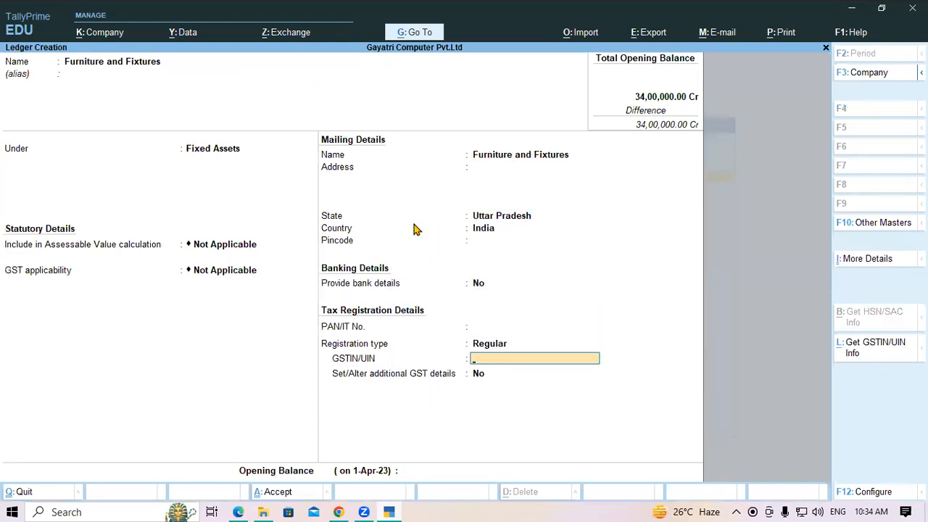
pyautogui.press('Return')
pyautogui.press('Return')
pyautogui.hotkey('alt', 'Tab')
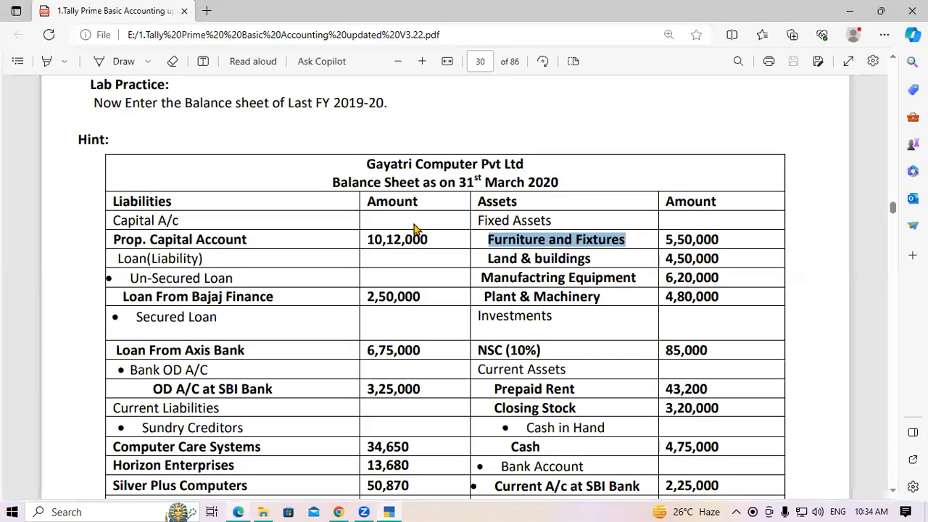
pyautogui.hotkey('alt', 'Tab')
pyautogui.write('550000')
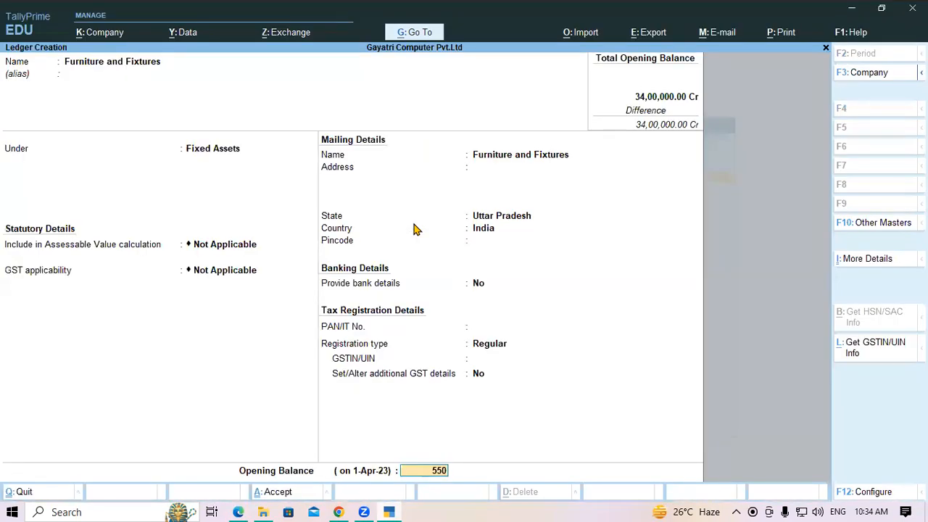
pyautogui.press('Return')
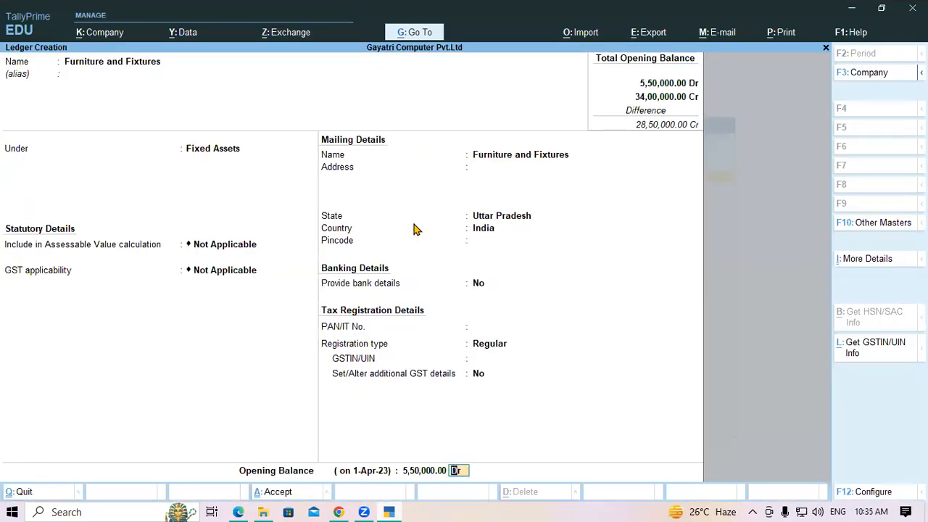
pyautogui.press('Return')
pyautogui.press('Return')
# Copy Land & buildings from the PDF into a new Fixed Assets ledger, GST Not Applicable.
pyautogui.hotkey('alt', 'Tab')
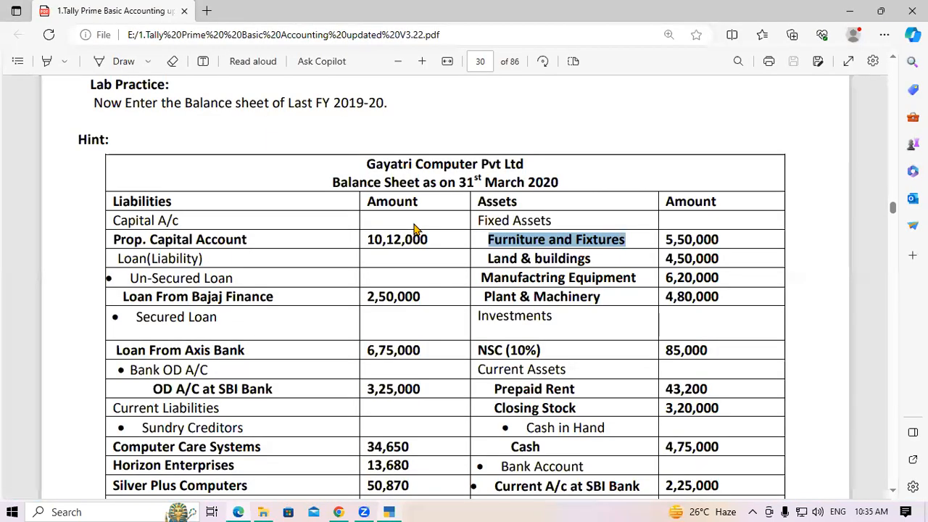
pyautogui.moveTo(505, 258); pyautogui.dragTo(599, 259)
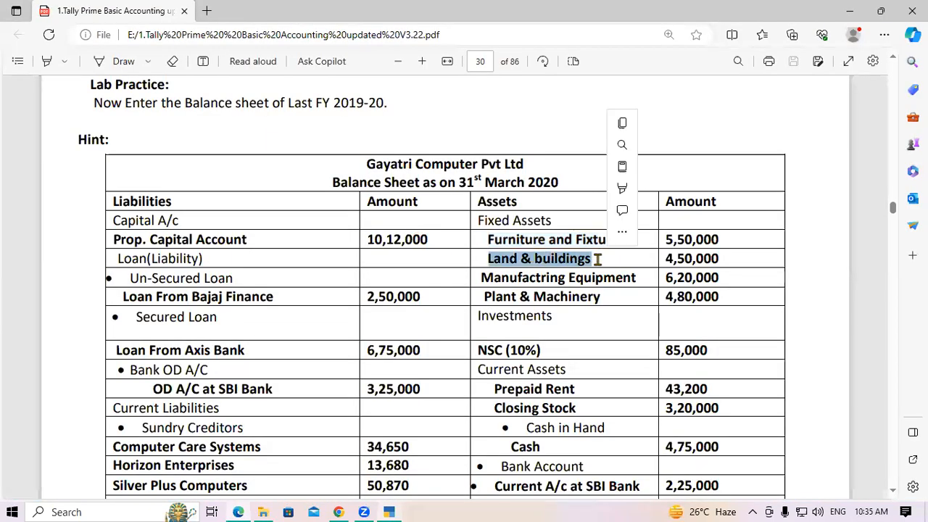
pyautogui.hotkey('ctrl', 'c')
pyautogui.hotkey('alt', 'Tab')
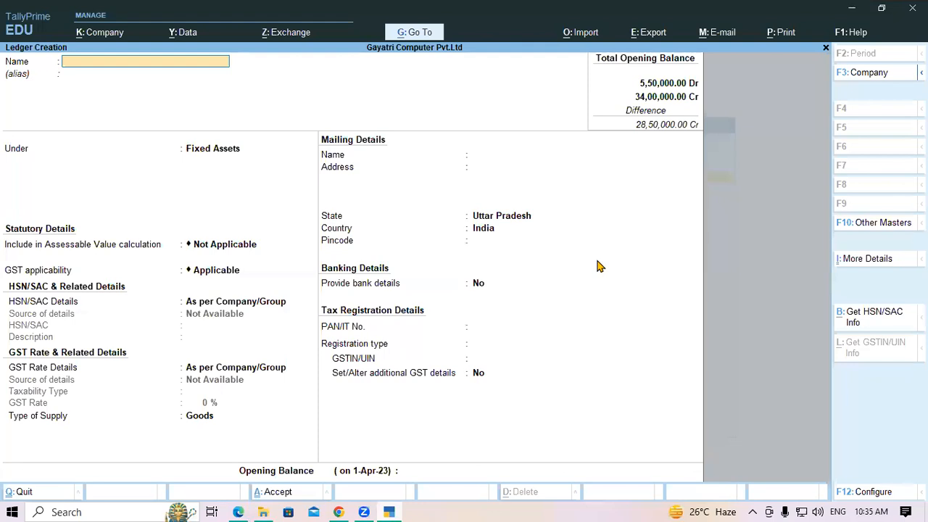
pyautogui.hotkey('ctrl', 'v')
pyautogui.press('Return')
pyautogui.press('Return')
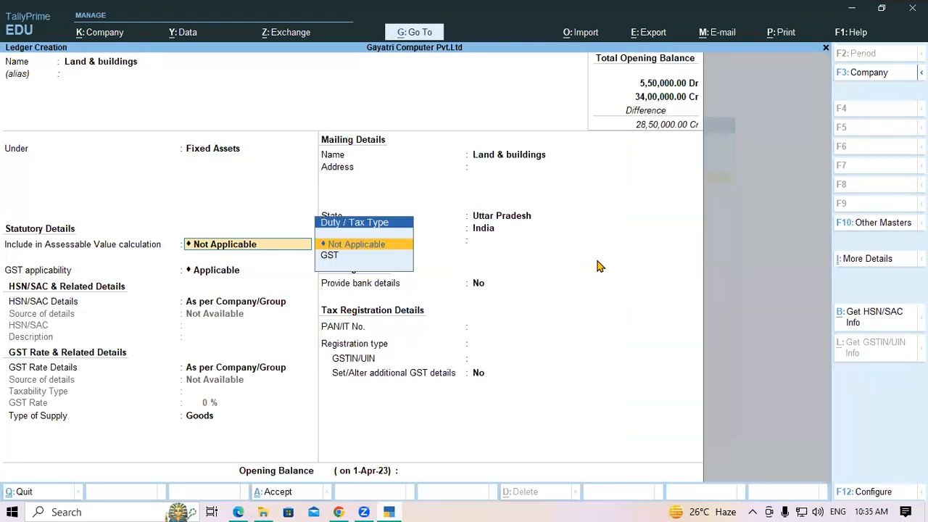
pyautogui.press('Return')
pyautogui.write('N')
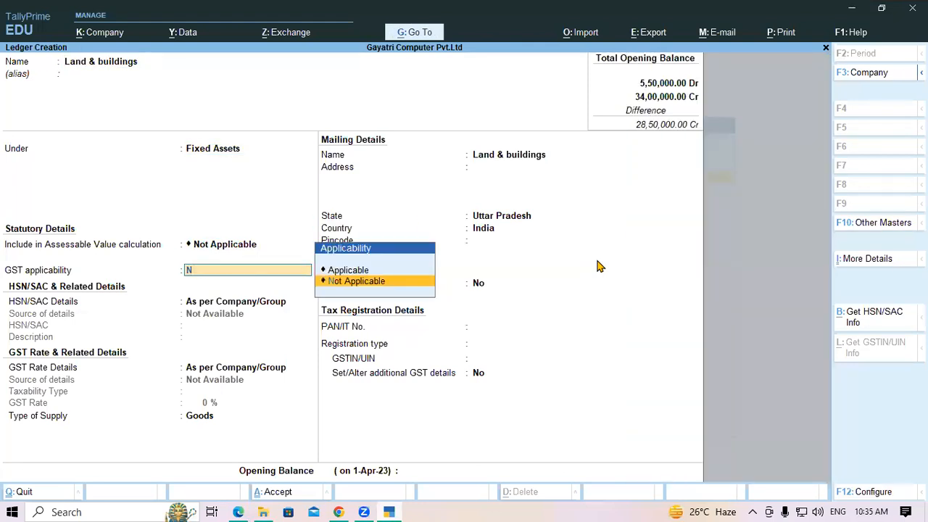
pyautogui.press('Return')
pyautogui.press('Return')
pyautogui.press('Return')
pyautogui.press('Return')
pyautogui.press('Return')
pyautogui.press('Return')
pyautogui.press('Return')
pyautogui.press('Return')
pyautogui.press('Return')
pyautogui.press('Return')
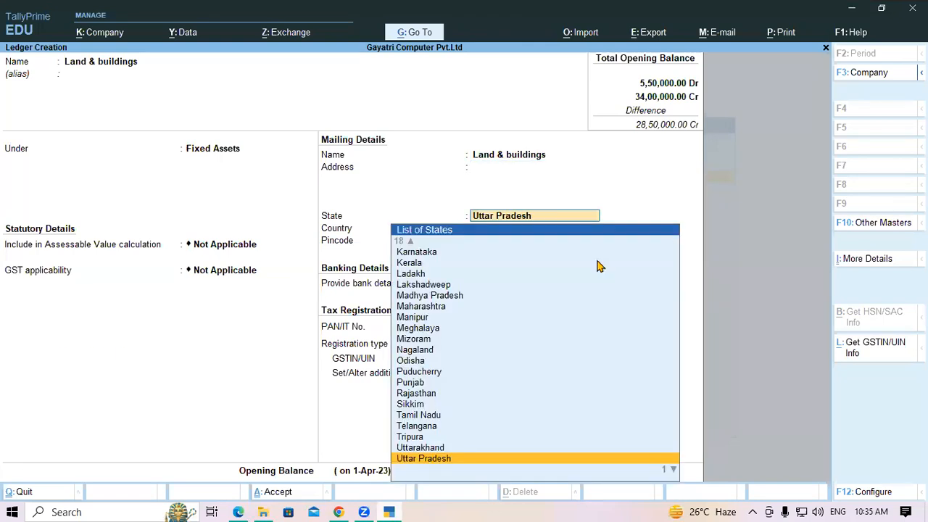
pyautogui.press('Return')
pyautogui.press('Return')
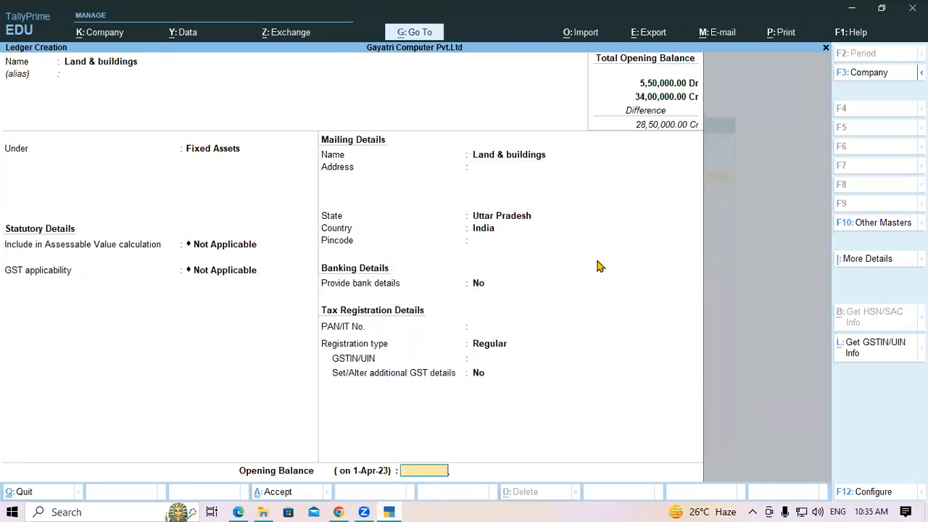